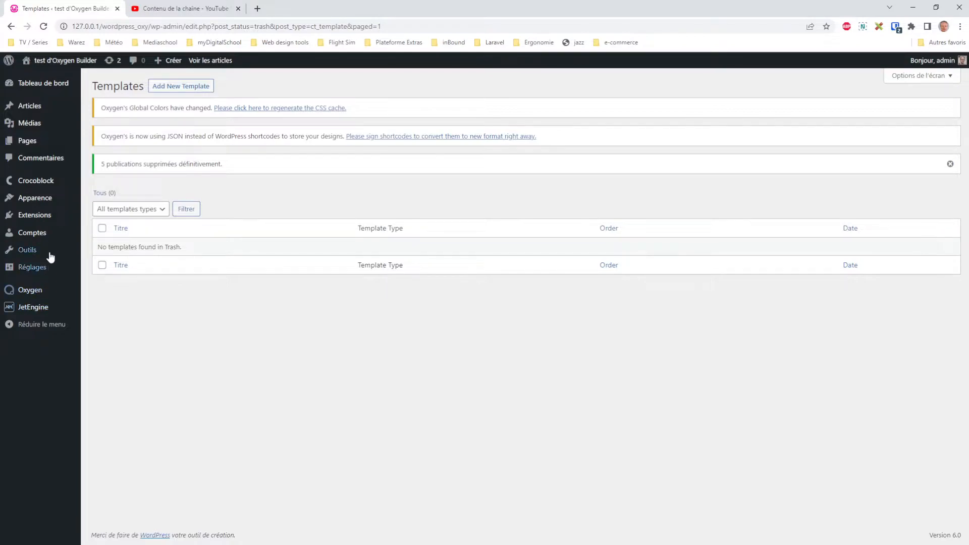
- Review the installed plugins and open the list of installed themes
click(98, 213)
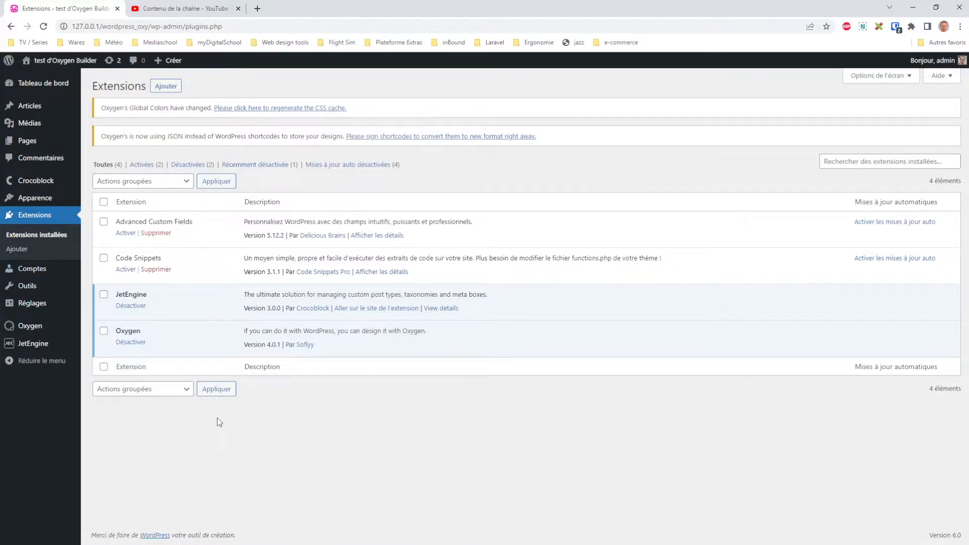
mouse_move(40, 198)
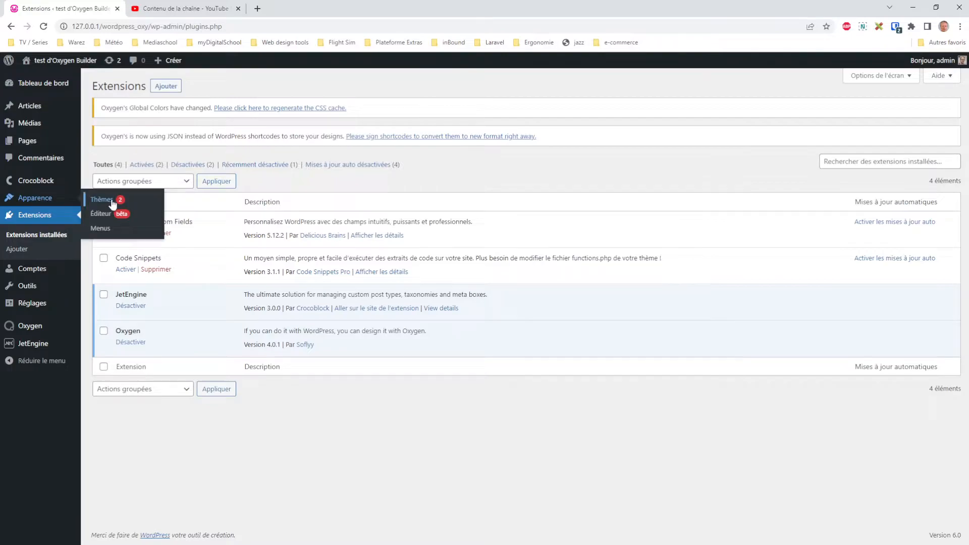
click(107, 201)
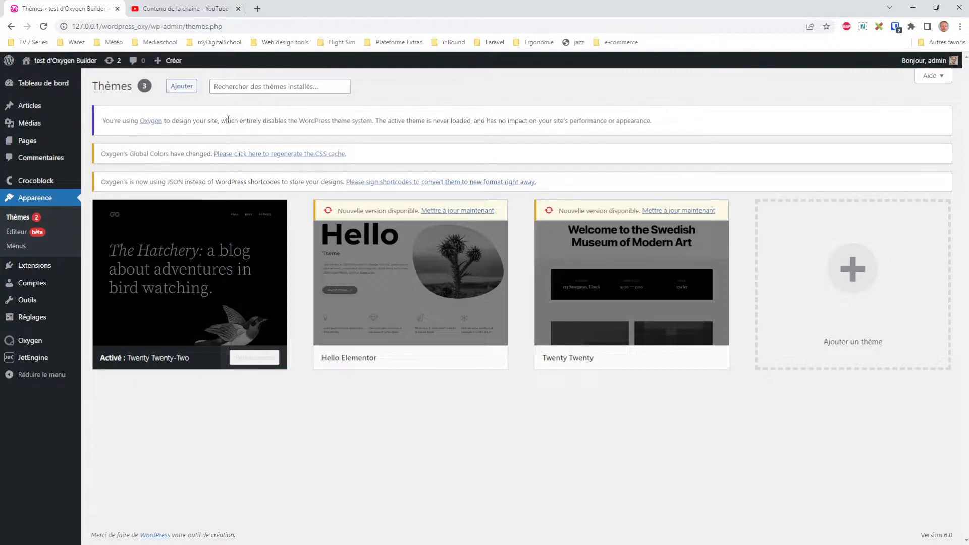
- Read the notice about Oxygen and the WordPress theme system on the themes page, and open Oxygen's home page
drag(230, 120, 342, 119)
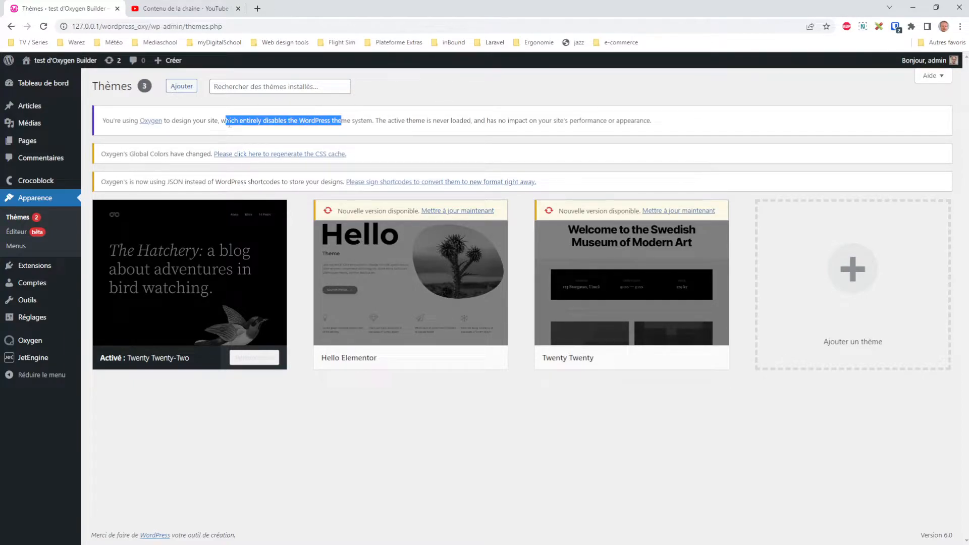
click(284, 123)
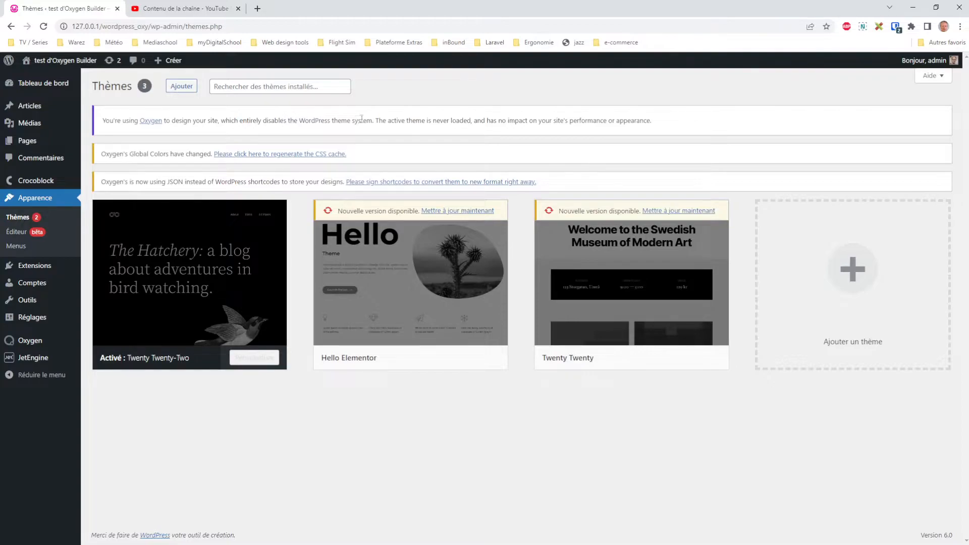
drag(272, 121, 652, 121)
click(507, 119)
click(665, 126)
mouse_move(34, 342)
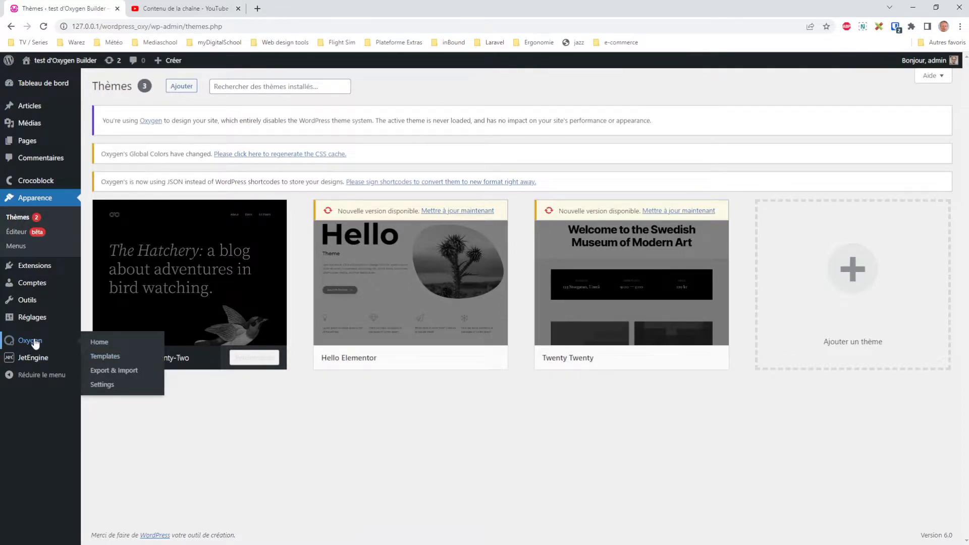
click(34, 343)
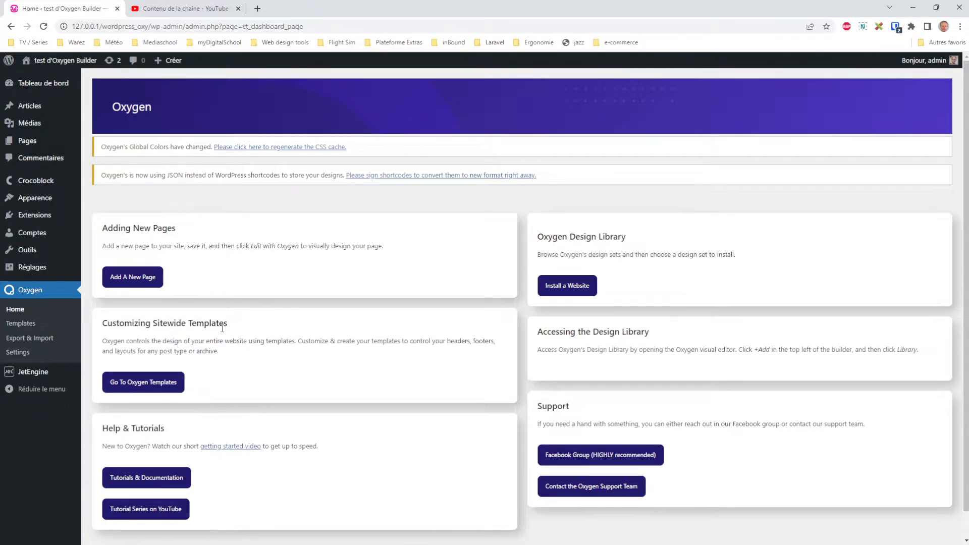
- Open lemonde.fr in a new browser tab and accept its cookies
click(258, 8)
click(247, 27)
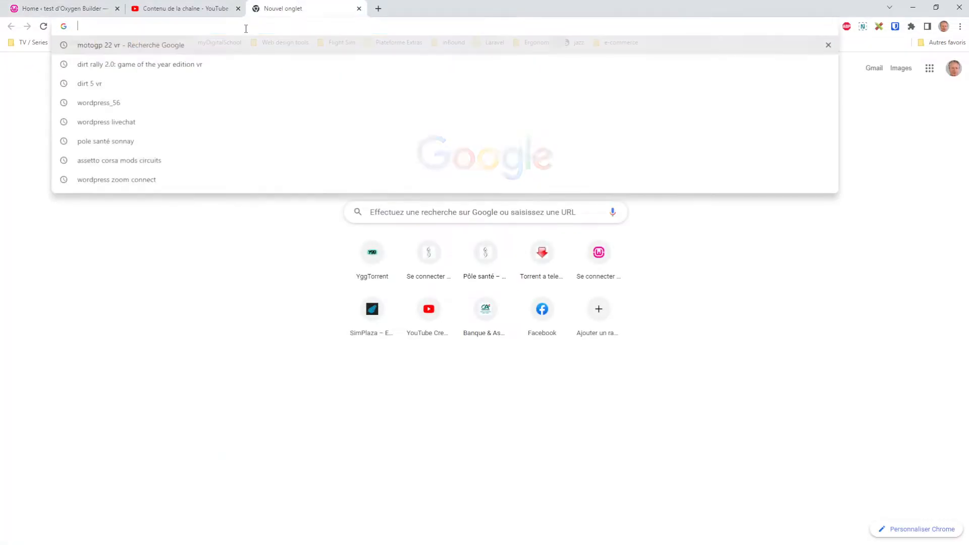
text(lemonde)
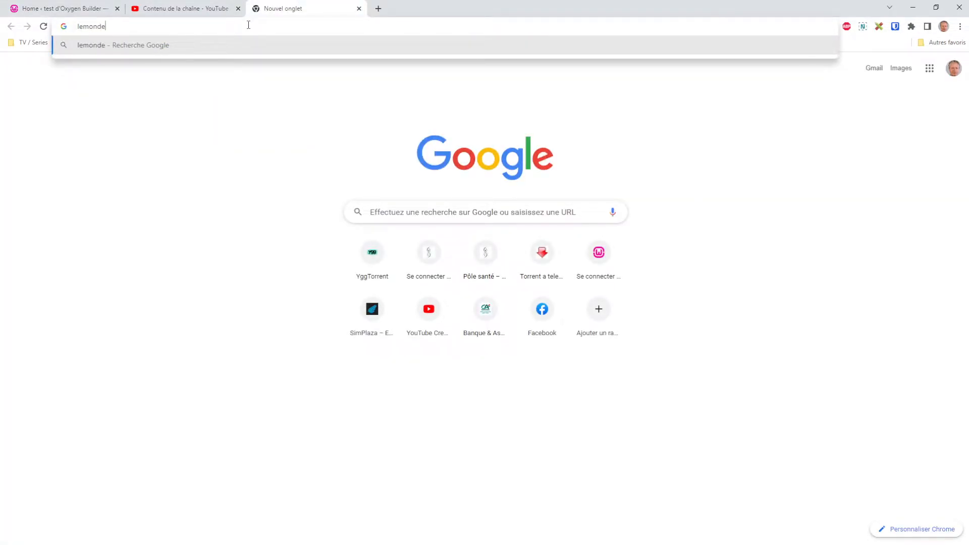
text(.fr)
key(Return)
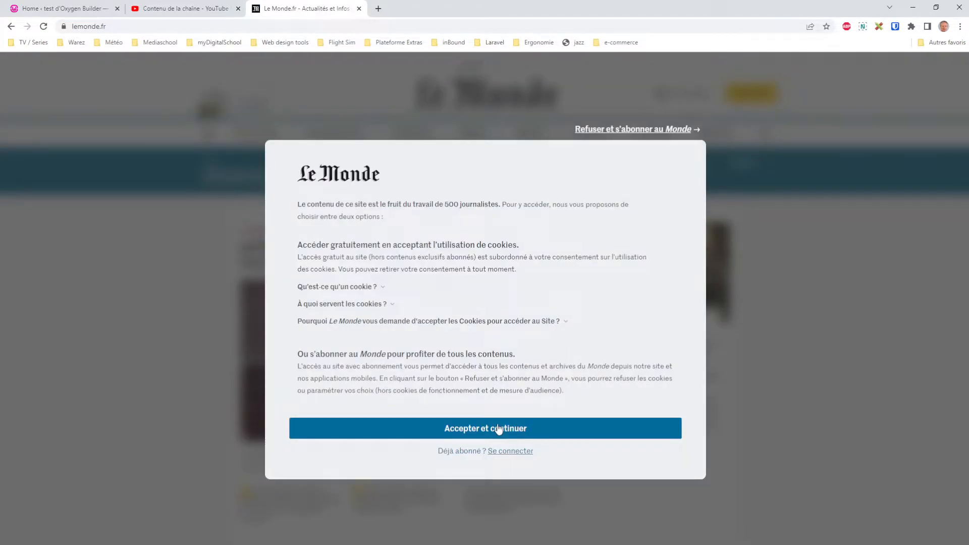
click(499, 430)
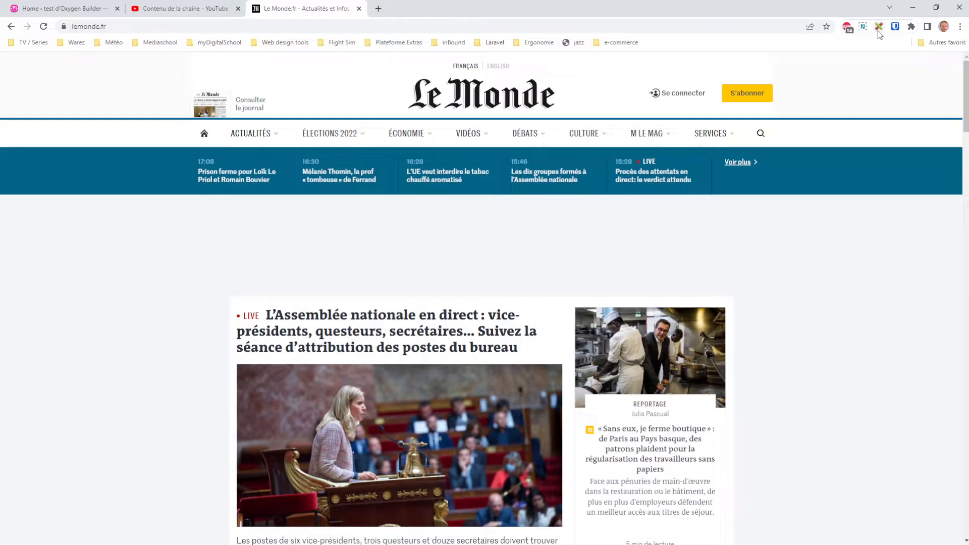
- Outline the Le Monde page header and the content area below it with the page ruler extension, and close the ruler
click(878, 26)
drag(15, 55, 958, 146)
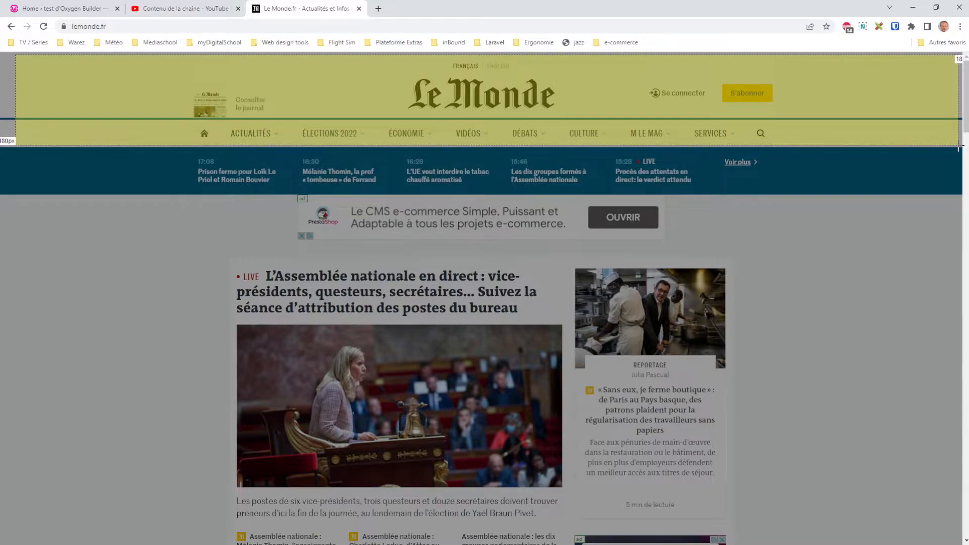
click(131, 244)
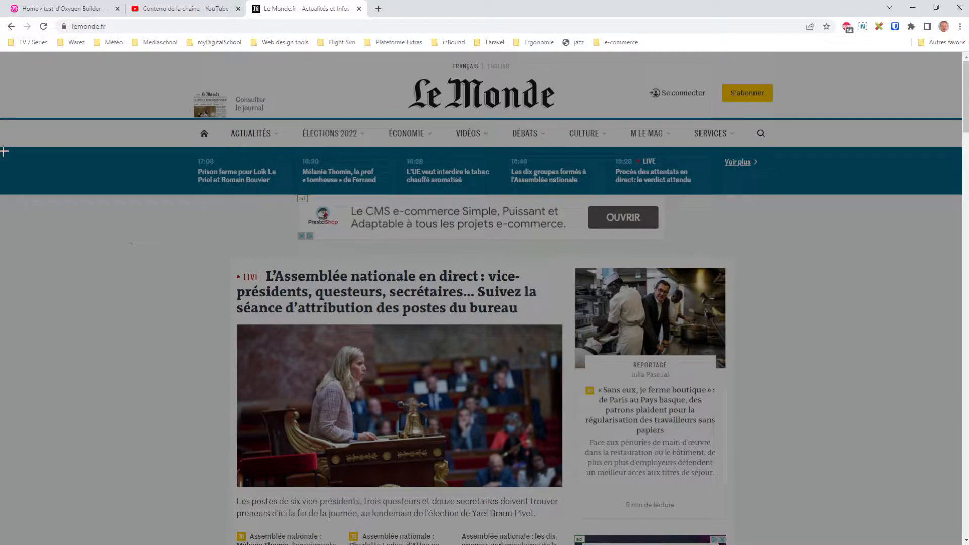
drag(4, 152, 762, 457)
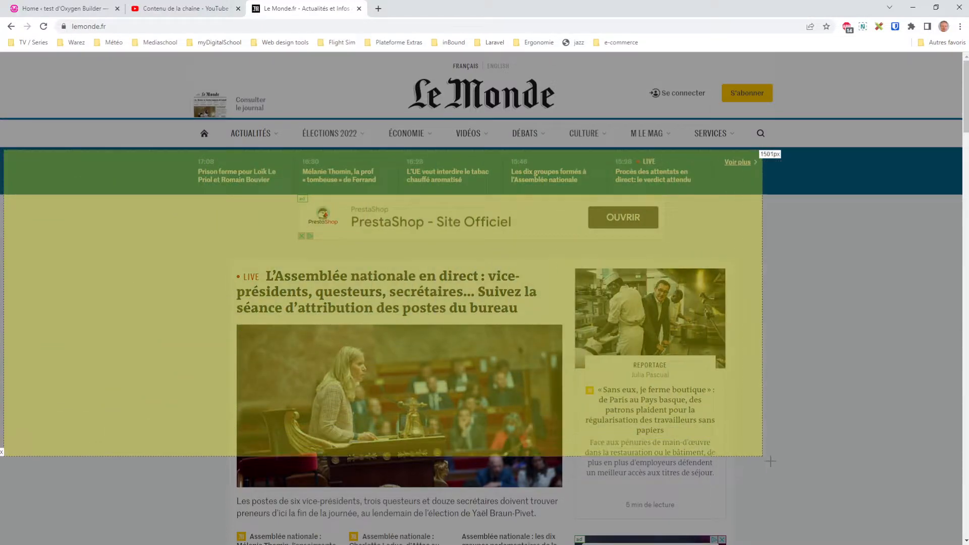
click(648, 308)
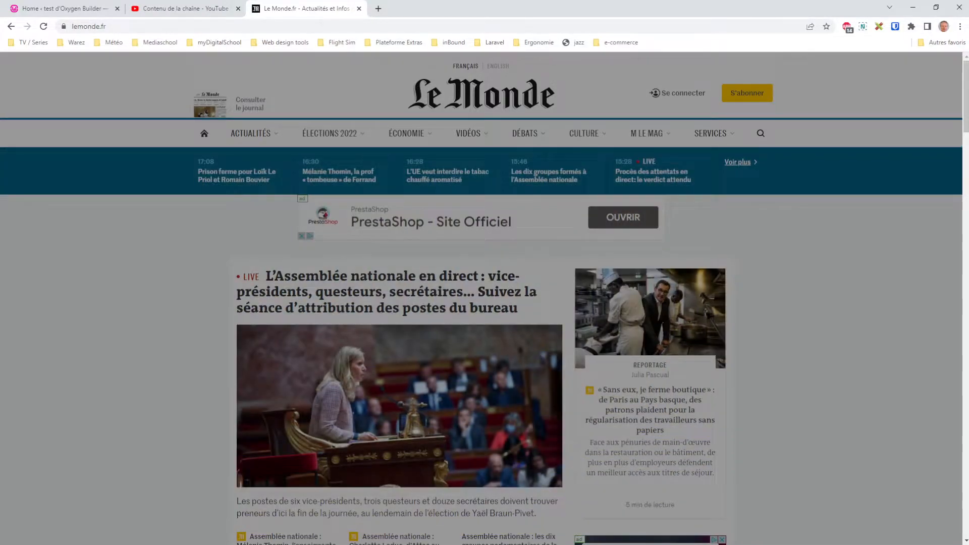
click(879, 27)
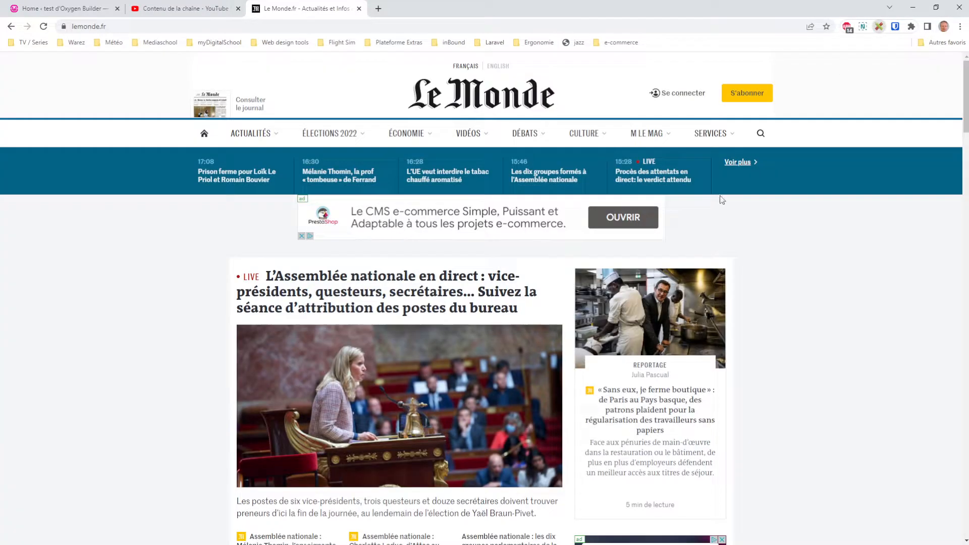
- Examine the Le Monde home page down to its footer and return to the header
drag(968, 124, 894, 403)
scroll(832, 411, down, 15)
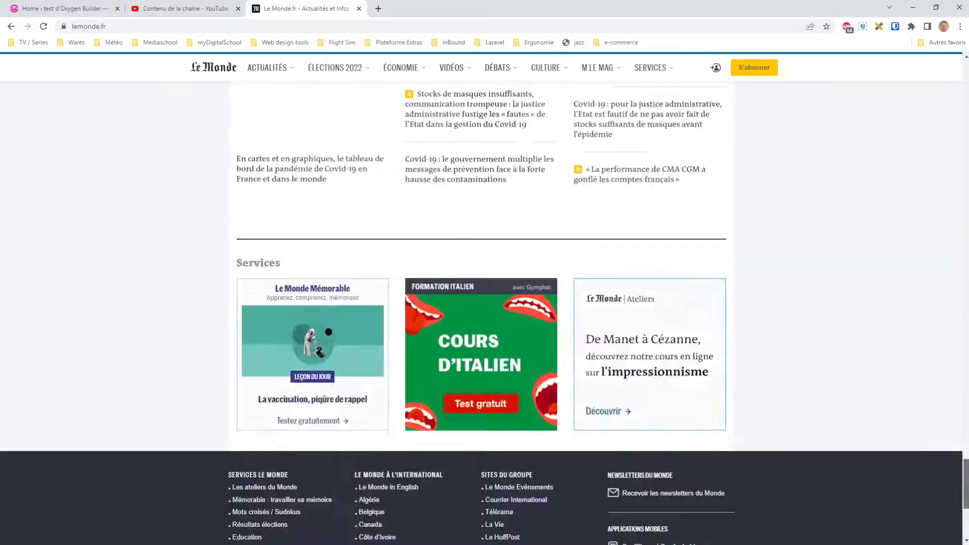
drag(966, 450, 964, 525)
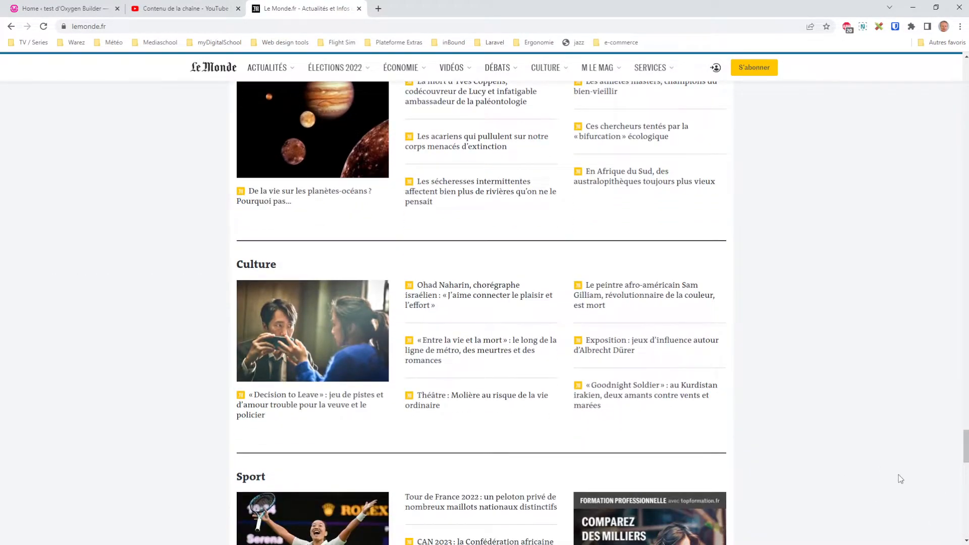
drag(967, 446, 966, 469)
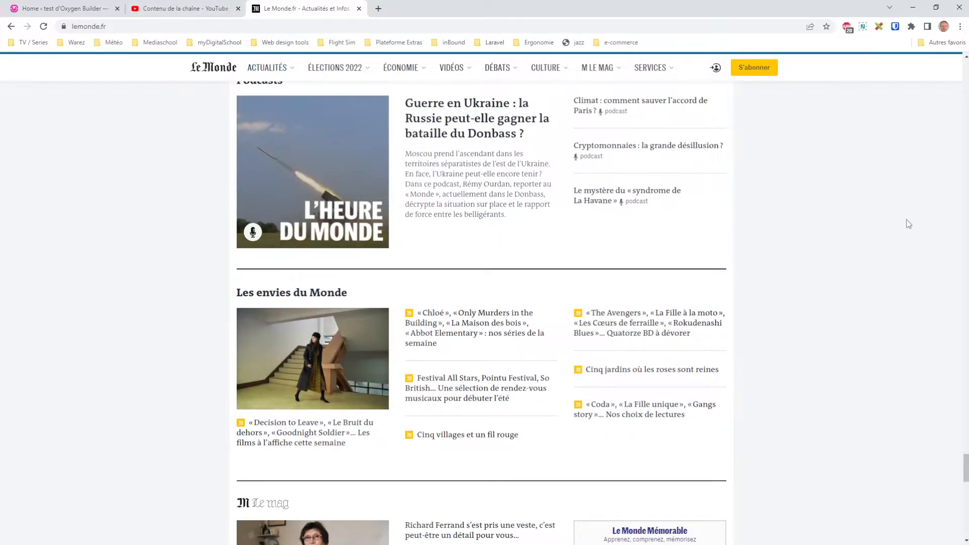
drag(966, 469, 966, 75)
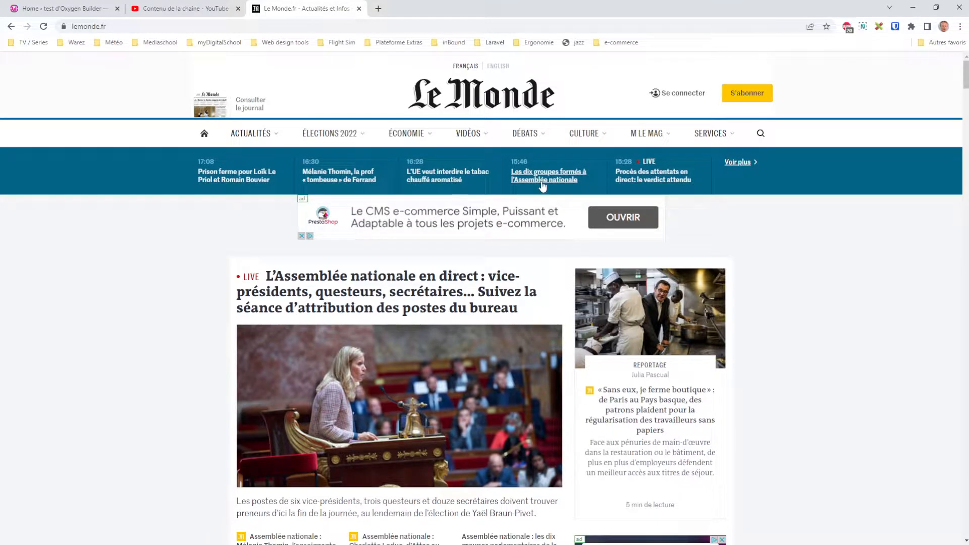
- Switch back to the WordPress admin and create a new Oxygen template titled "Main template"
click(61, 8)
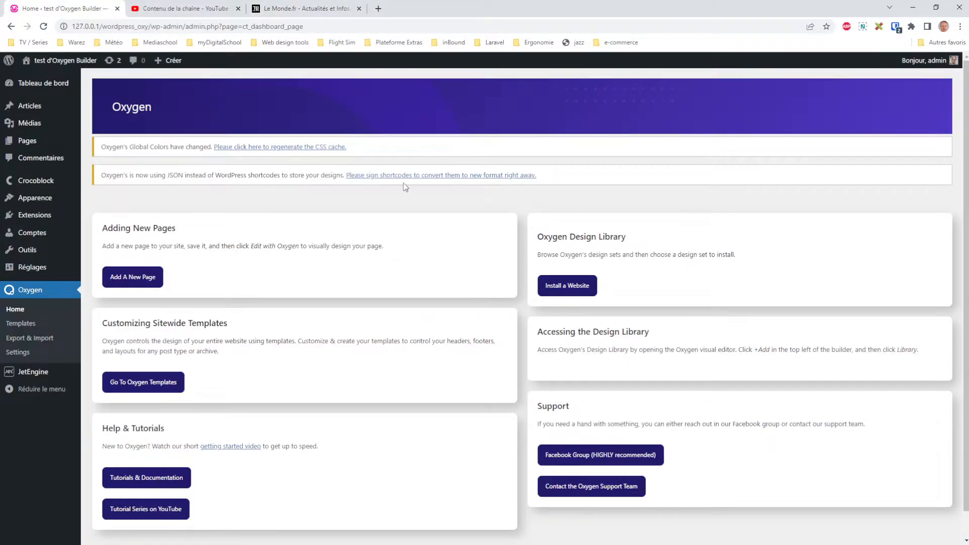
click(21, 326)
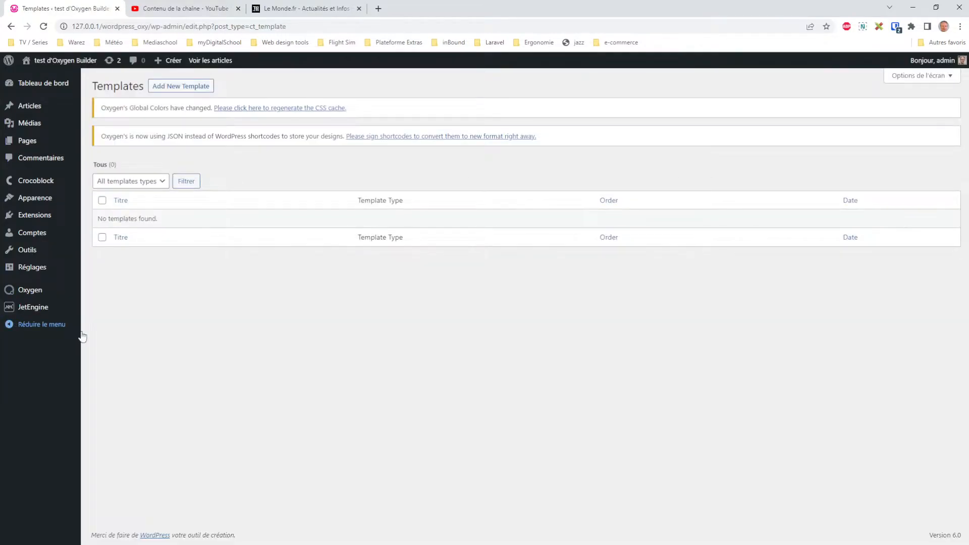
click(178, 87)
text(Mai,)
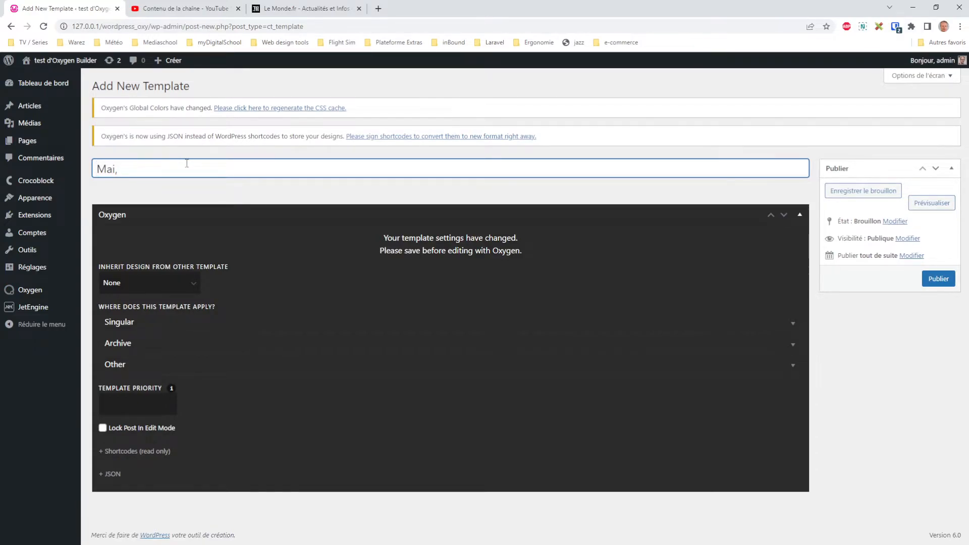
key(BackSpace)
text(n template)
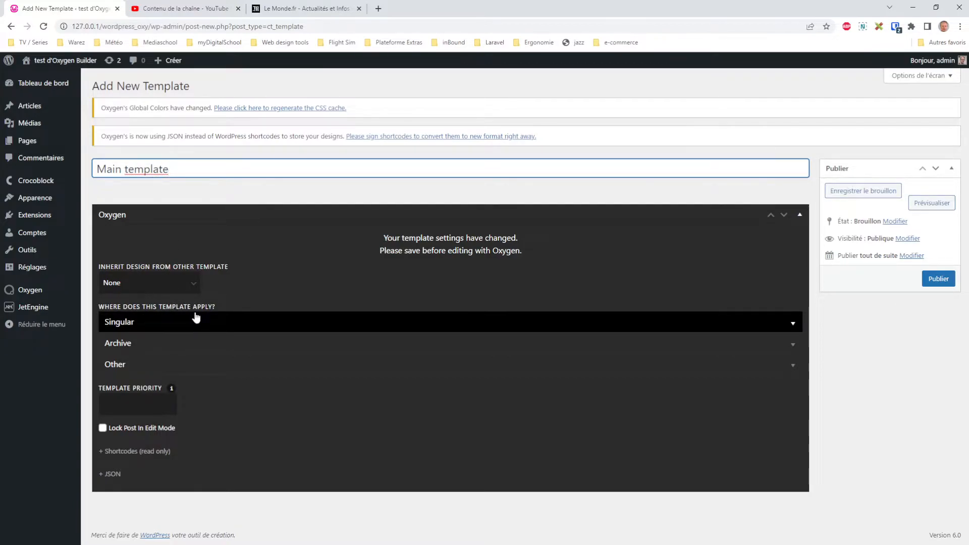
- Publish the template without assigning it to any content, and open it in the Oxygen visual editor
click(151, 367)
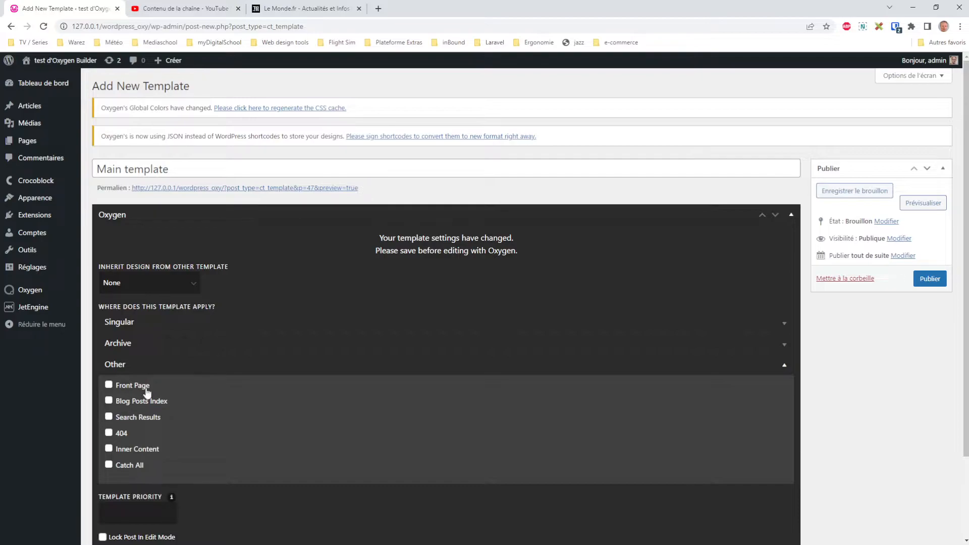
click(130, 319)
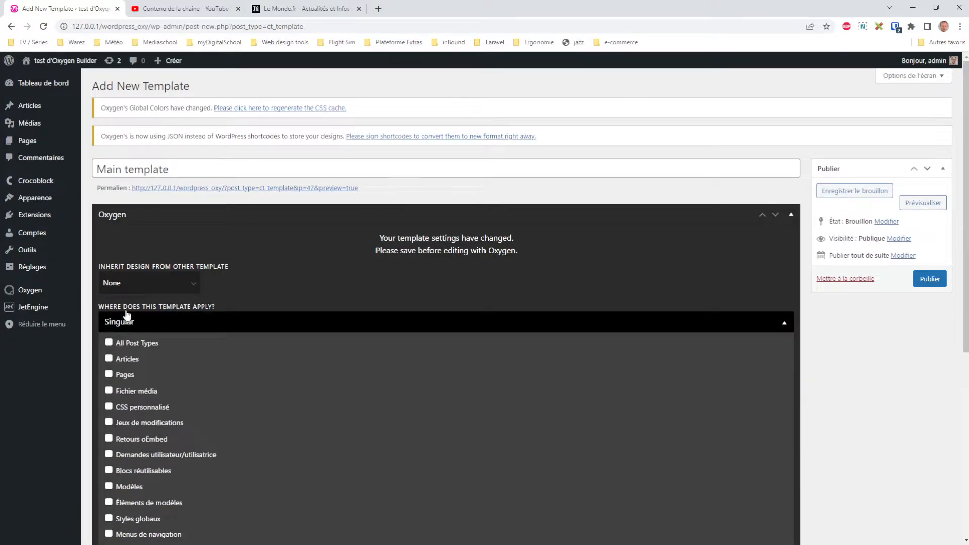
click(127, 325)
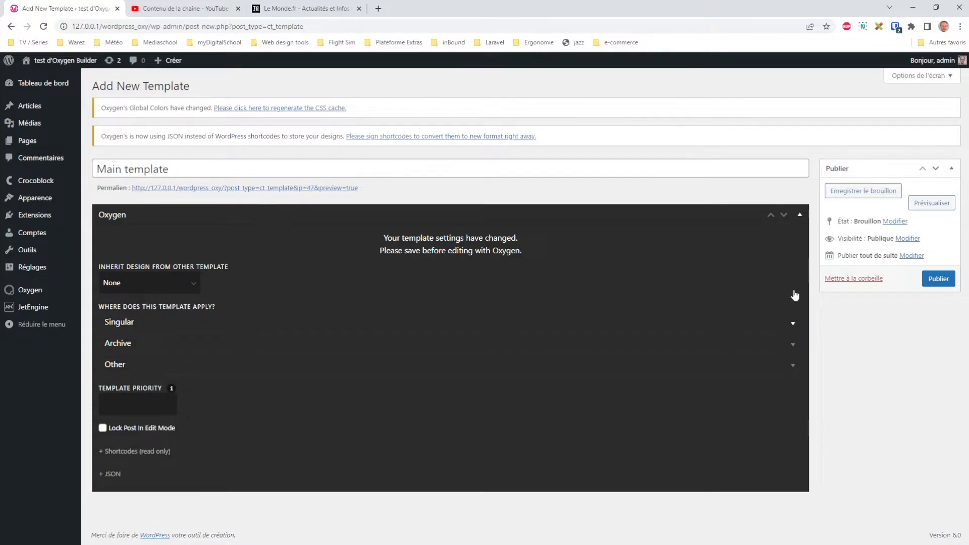
click(938, 278)
click(460, 308)
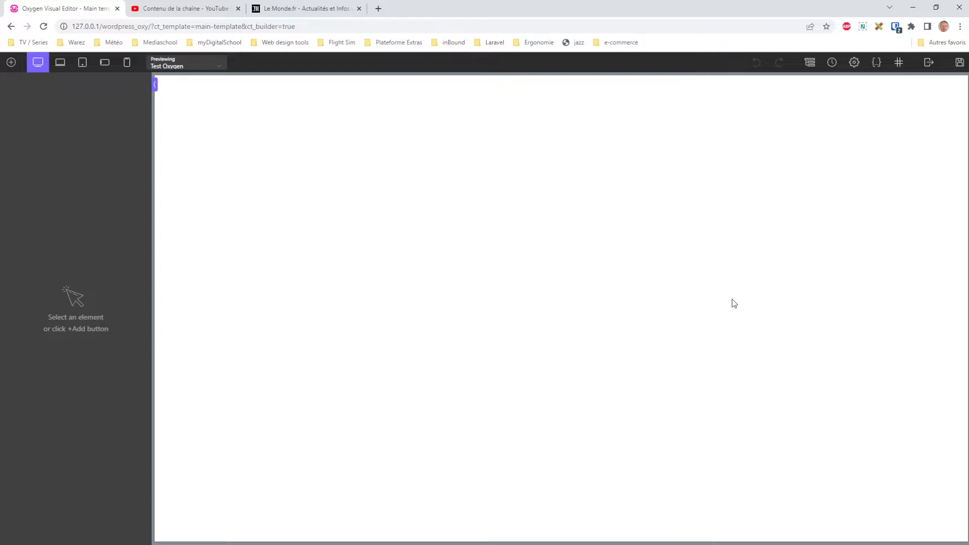
- Insert the Tight Header from the header components of the library's Atomic design set into the empty template
click(11, 62)
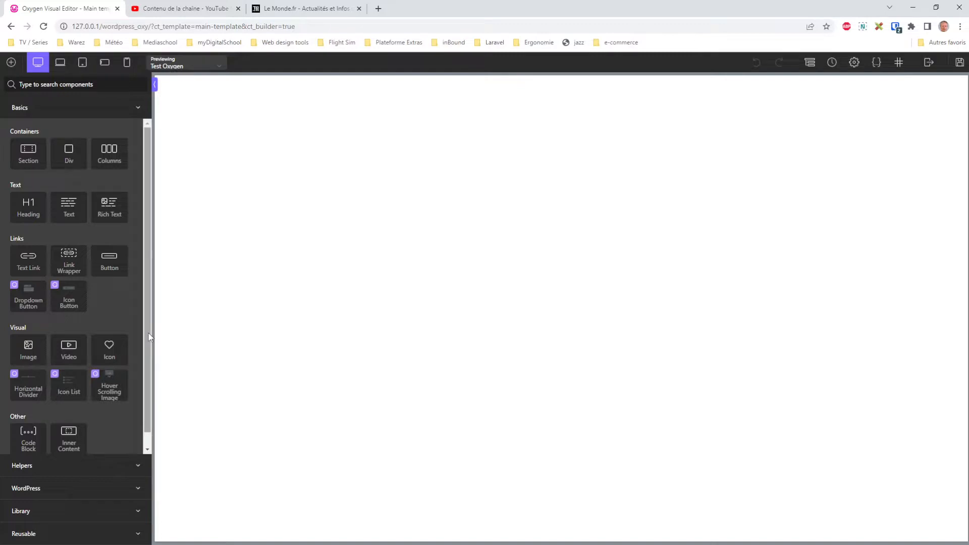
scroll(146, 187, down, 1)
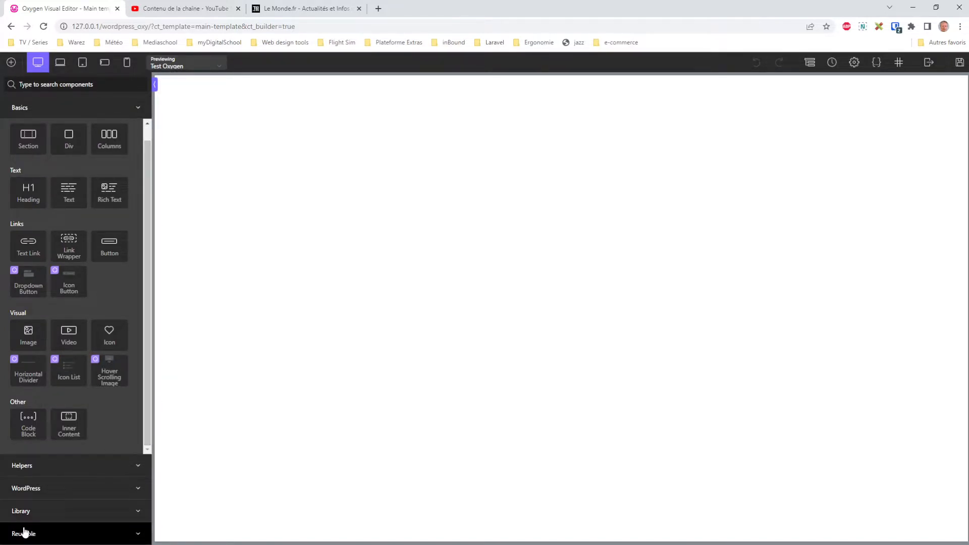
click(27, 509)
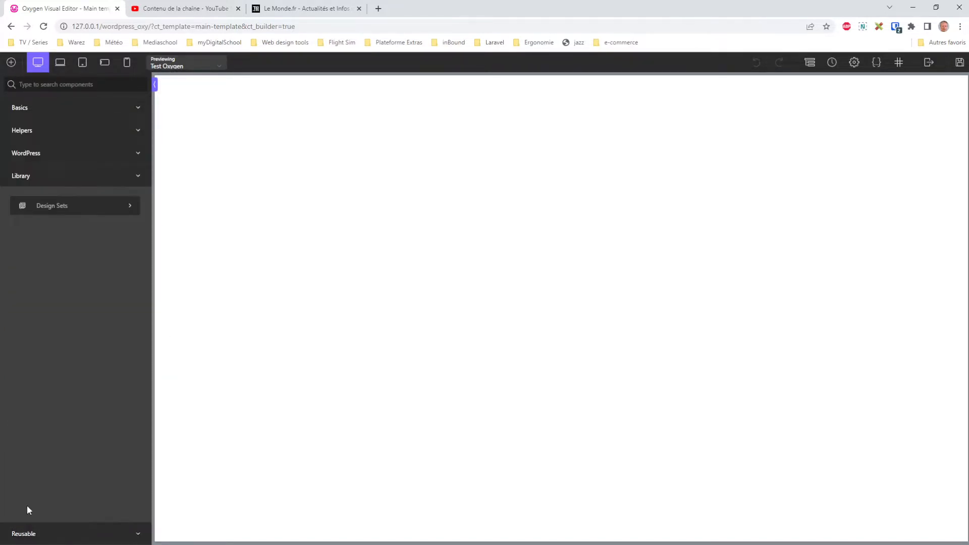
click(51, 202)
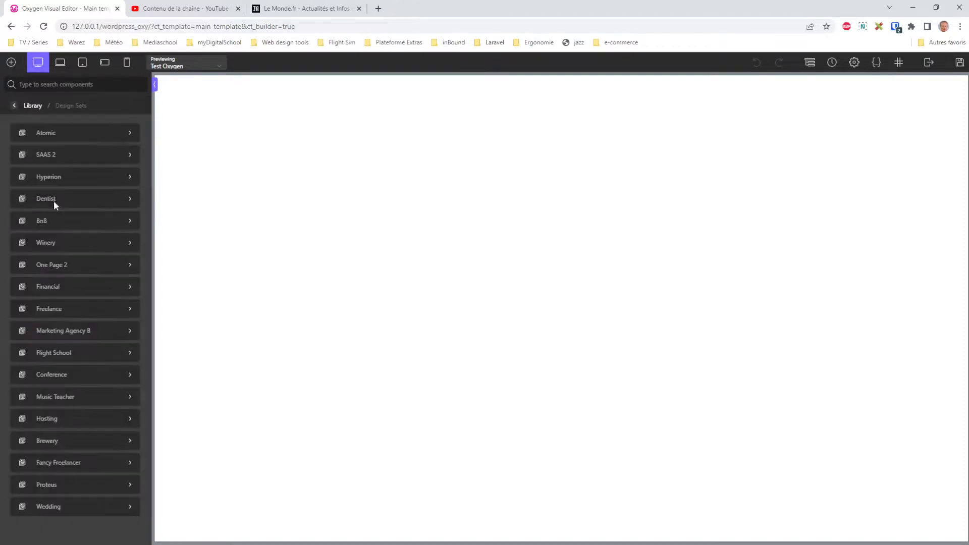
click(53, 135)
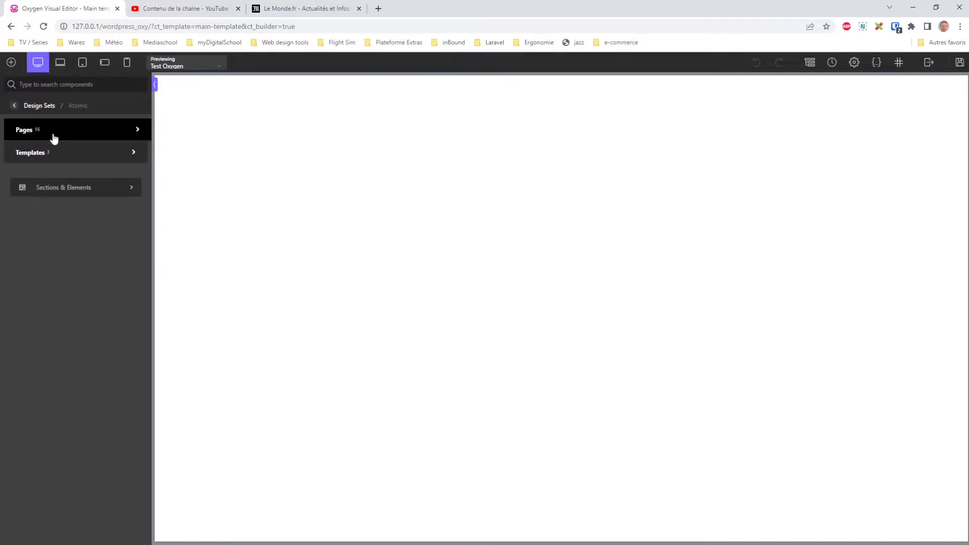
click(76, 189)
mouse_move(35, 135)
mouse_move(28, 156)
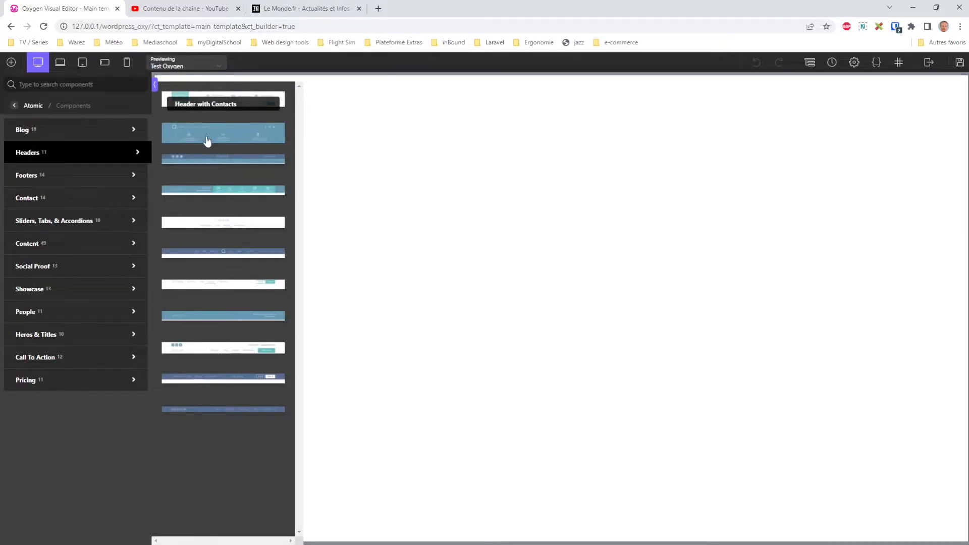
click(210, 168)
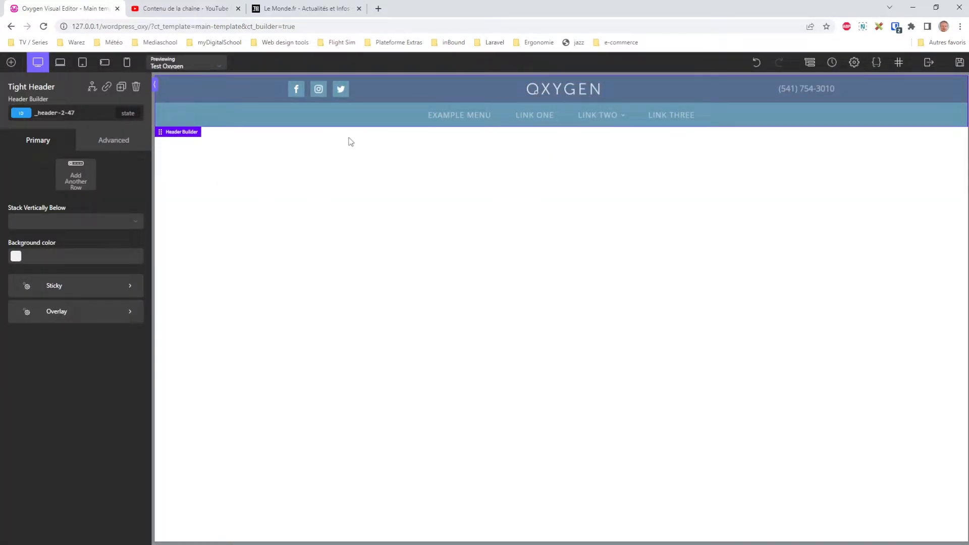
- Find the Inner Content element by searching for "content" and add it below the header of the template
click(11, 63)
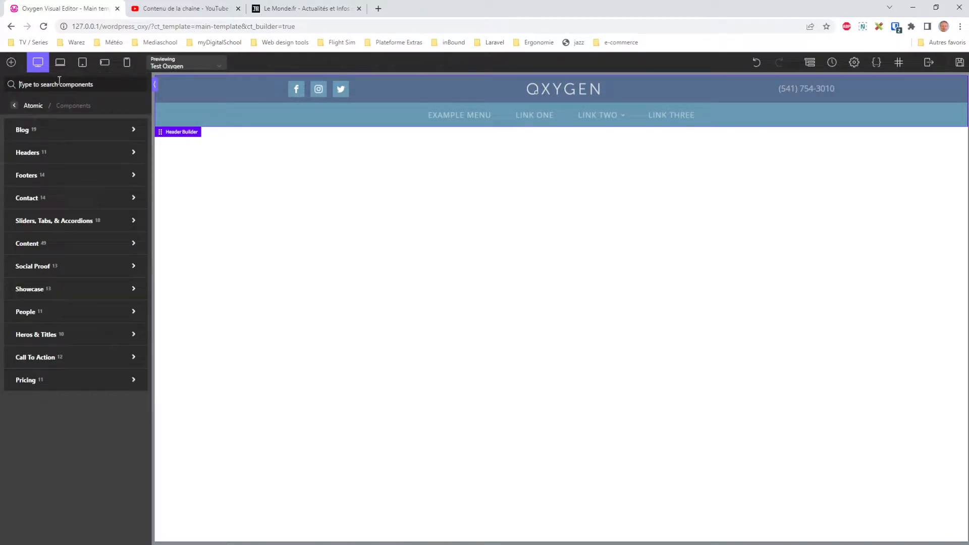
text(content)
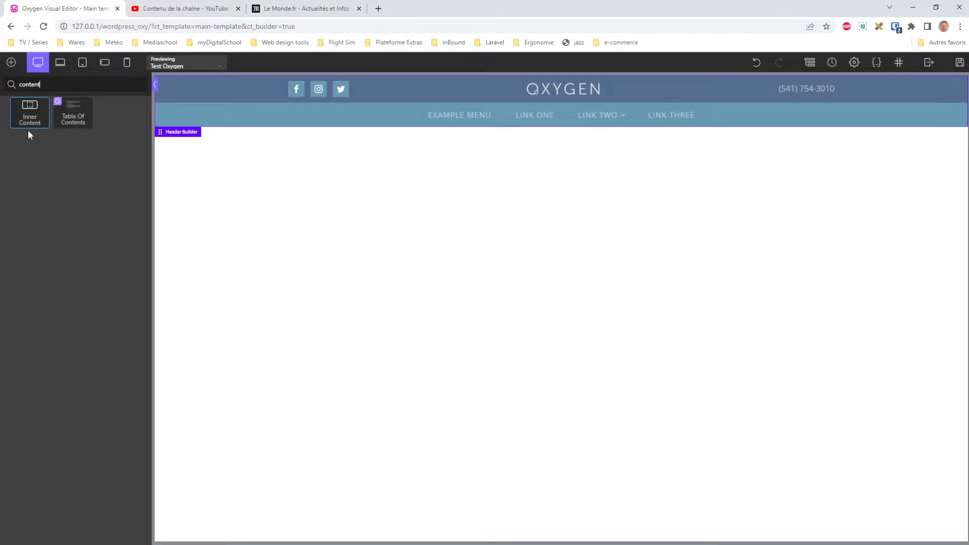
click(29, 115)
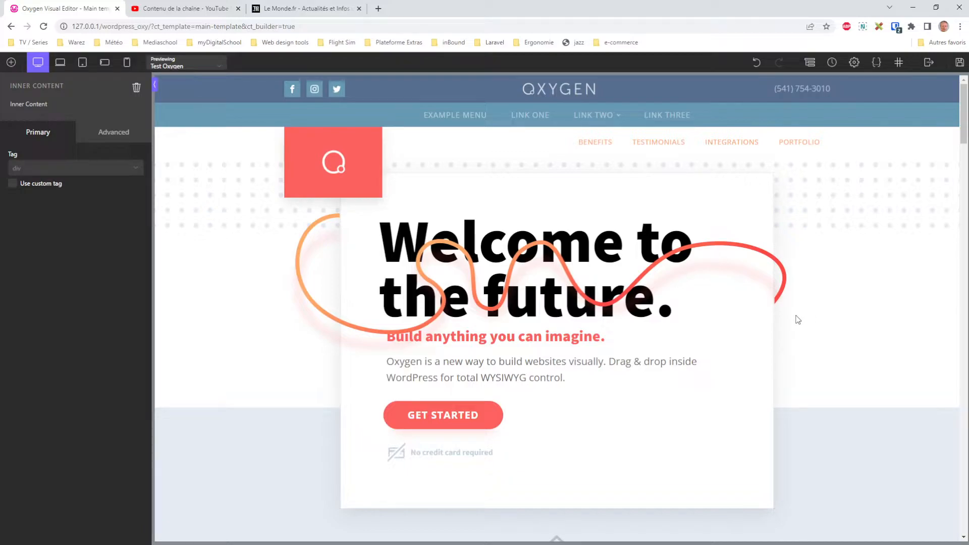
- Insert the Footer Logo Centered component from the Atomic design set's footers and check the template from header to footer
click(11, 61)
mouse_move(37, 135)
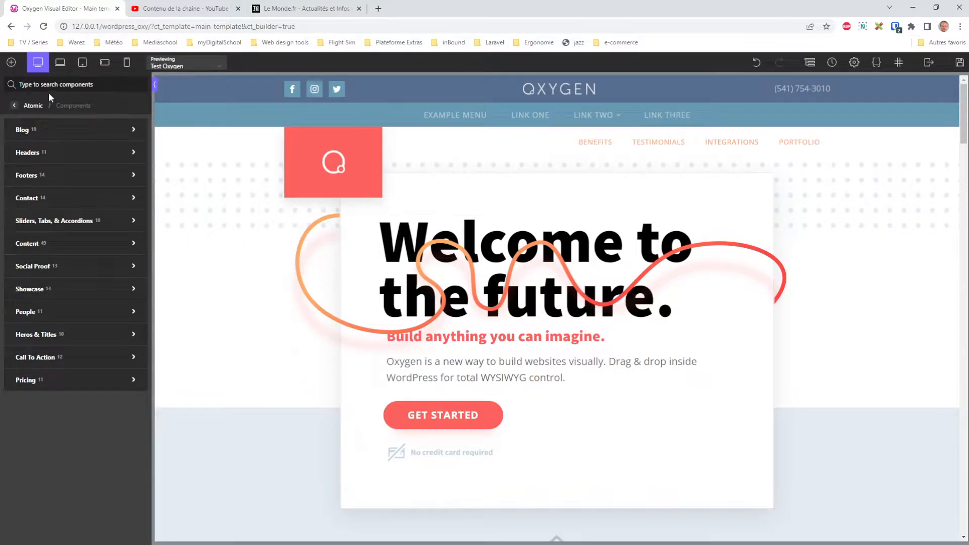
mouse_move(30, 179)
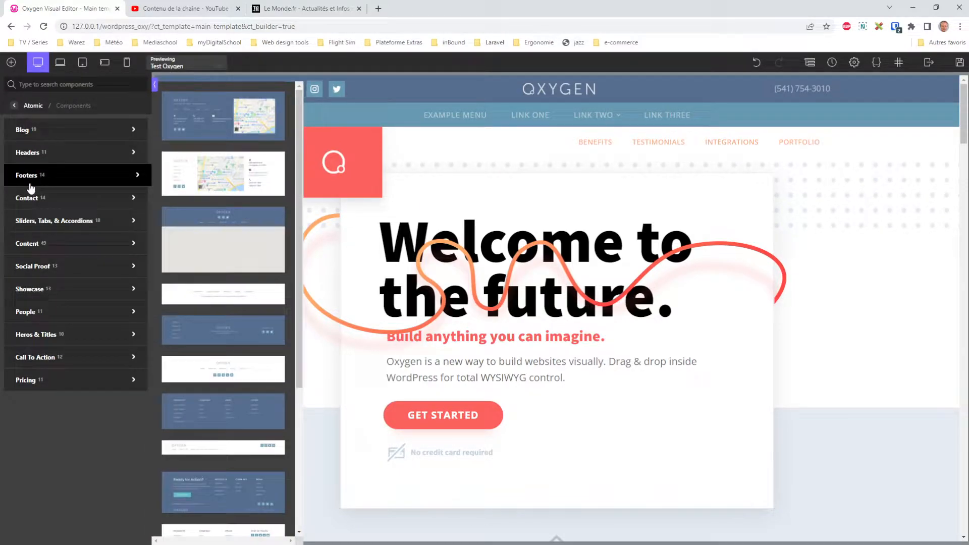
click(214, 335)
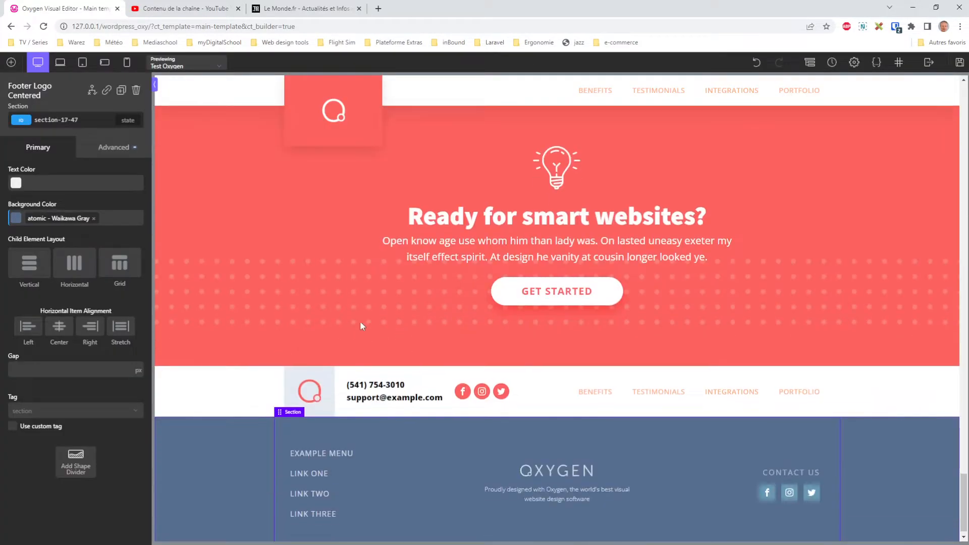
scroll(934, 172, up, 20)
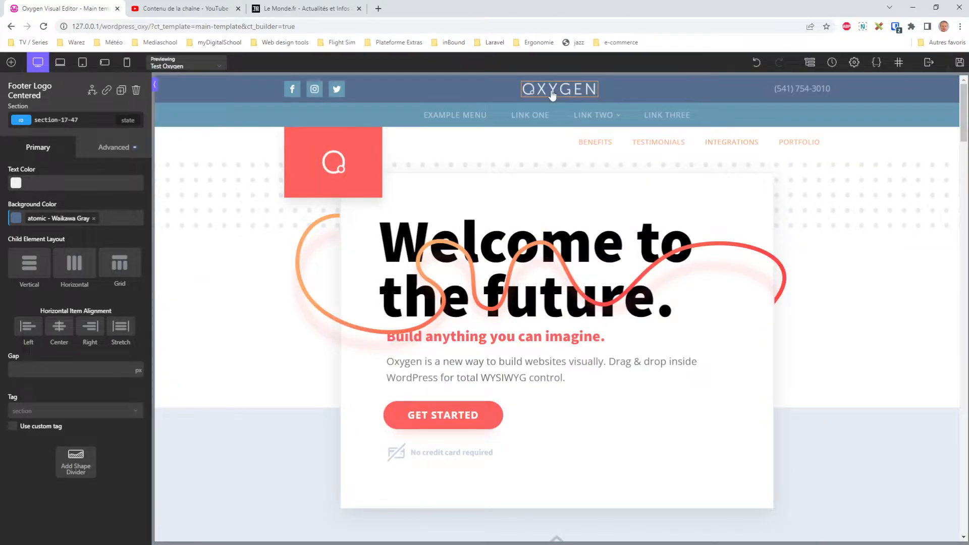
drag(963, 103, 967, 493)
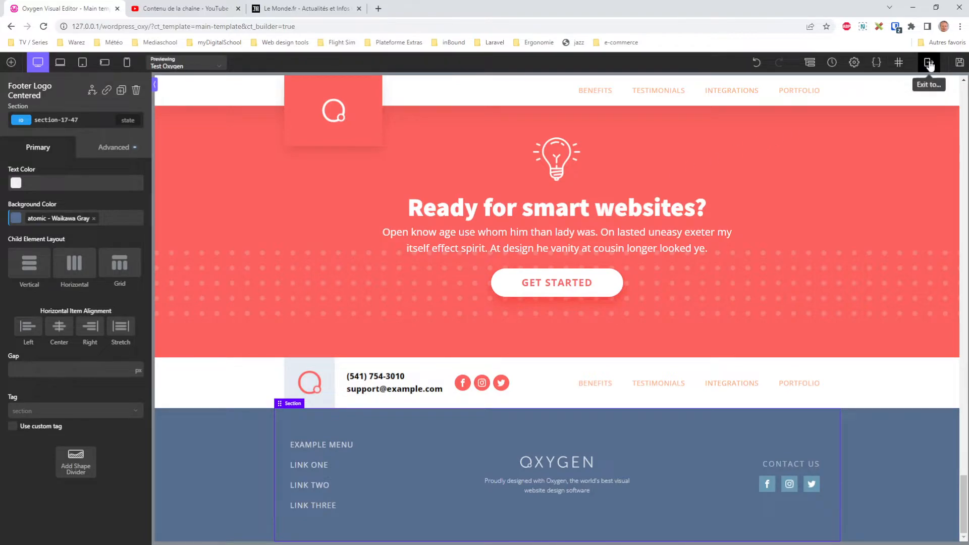
- Save the template changes and exit the visual editor to the WordPress admin
click(960, 65)
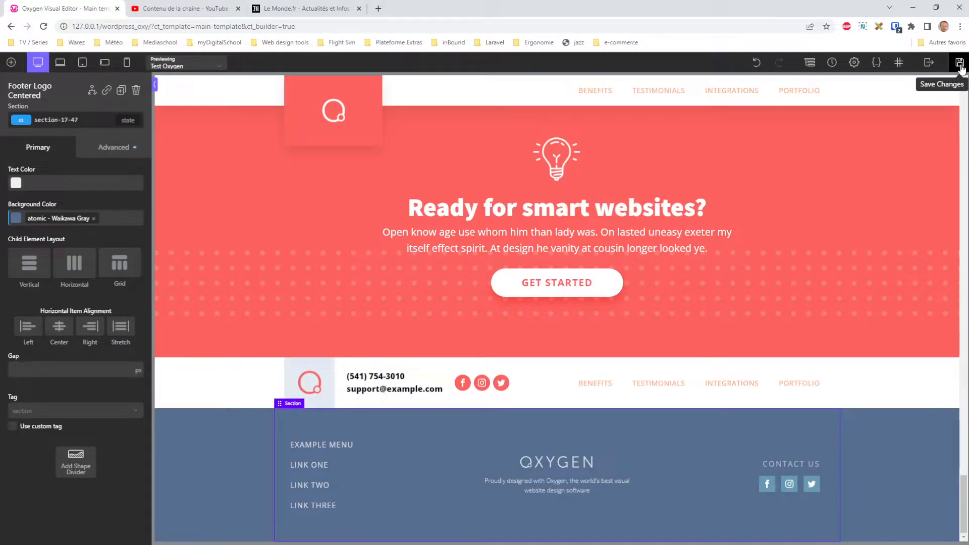
mouse_move(929, 63)
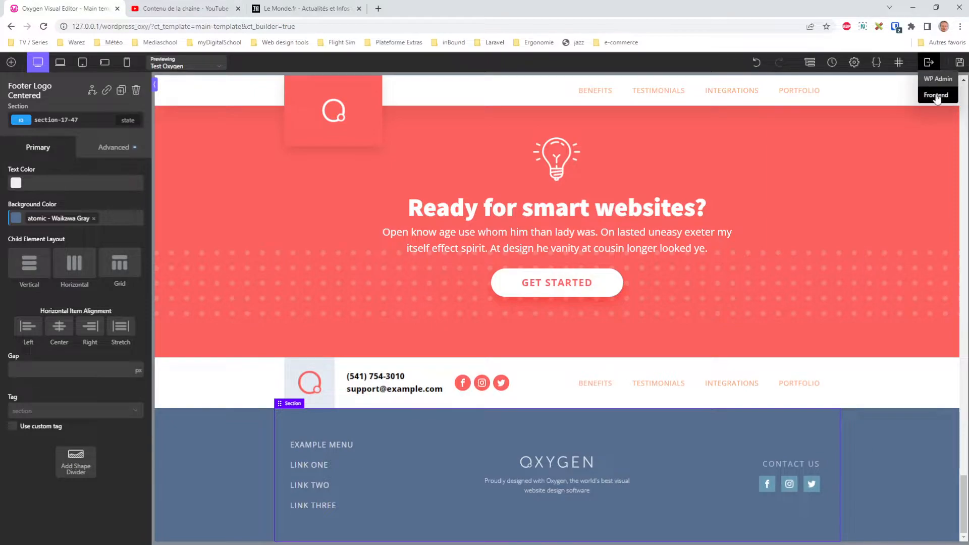
click(933, 80)
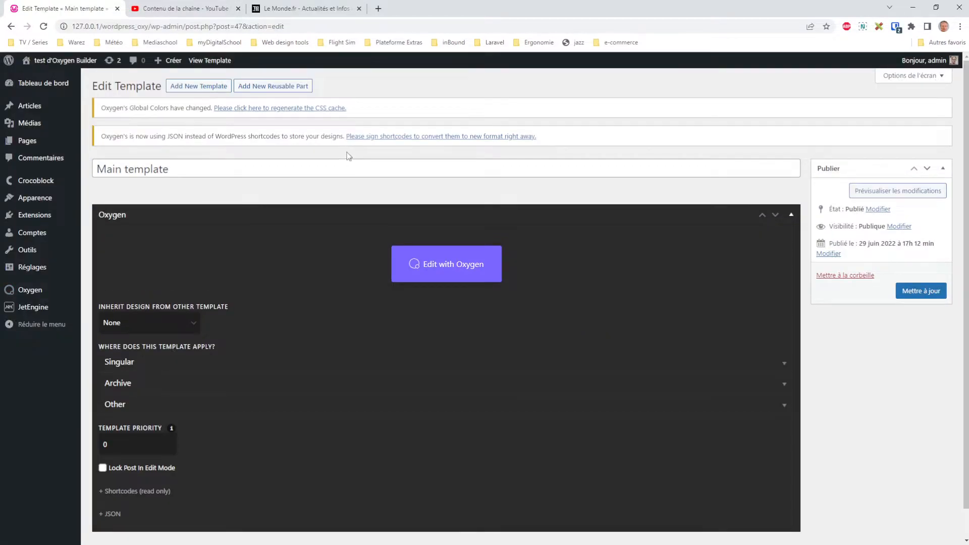
- Open the list of WordPress pages and move all existing pages to the trash in bulk
mouse_move(25, 146)
click(114, 142)
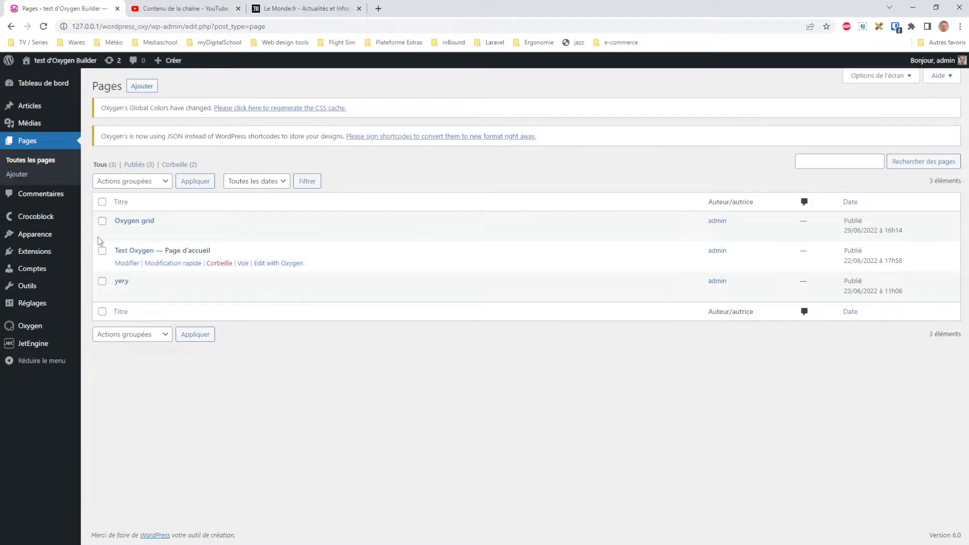
click(102, 202)
click(137, 183)
click(138, 218)
click(191, 185)
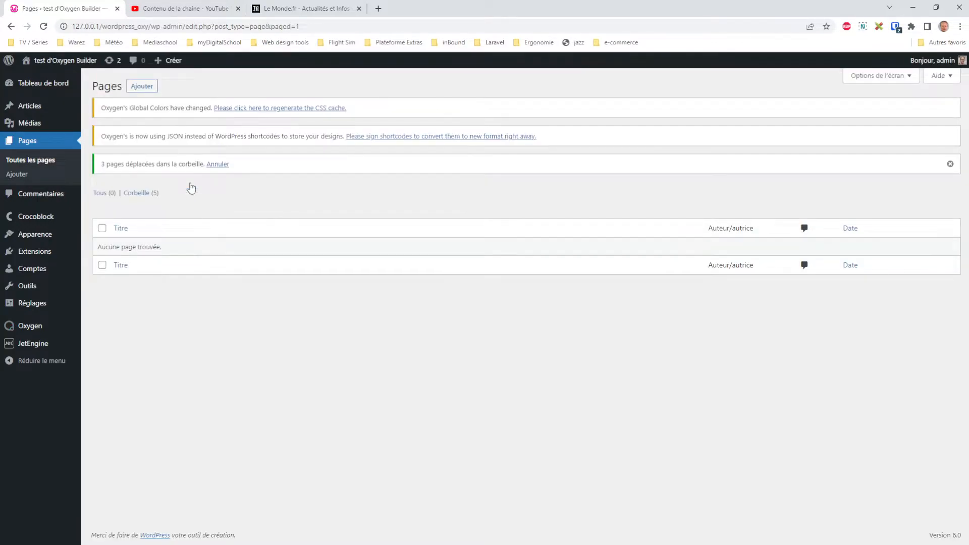
- Create and publish a new page titled "Accueil", and view it on the front end
click(139, 87)
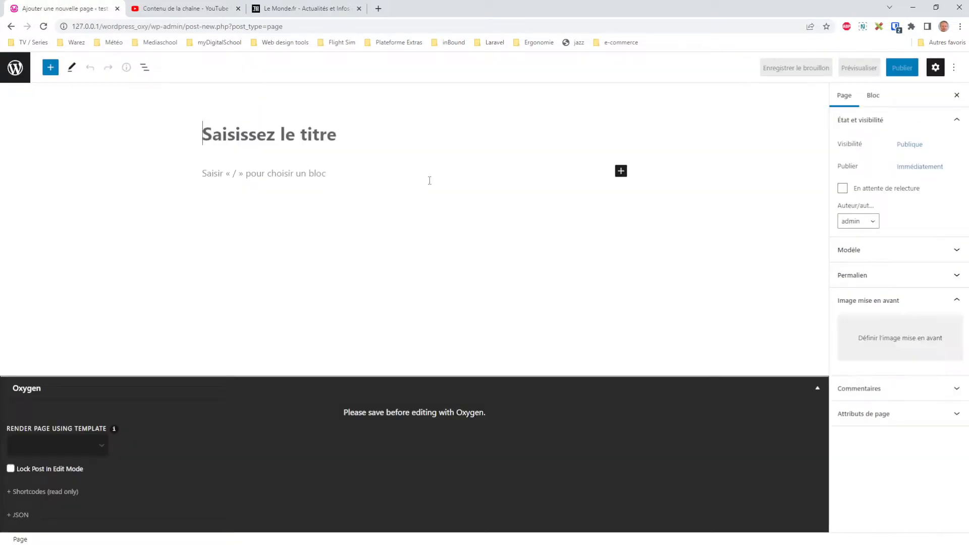
text(Accueil)
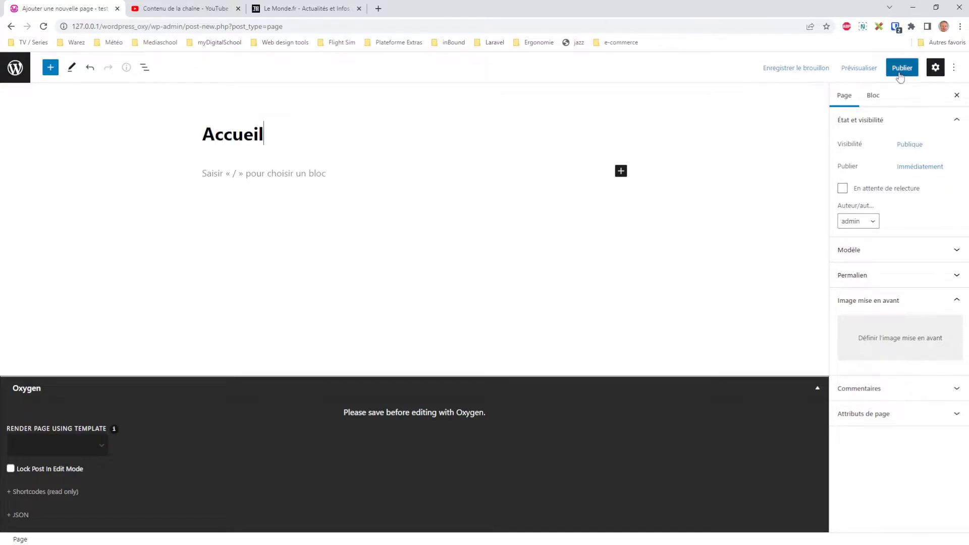
click(902, 67)
click(870, 68)
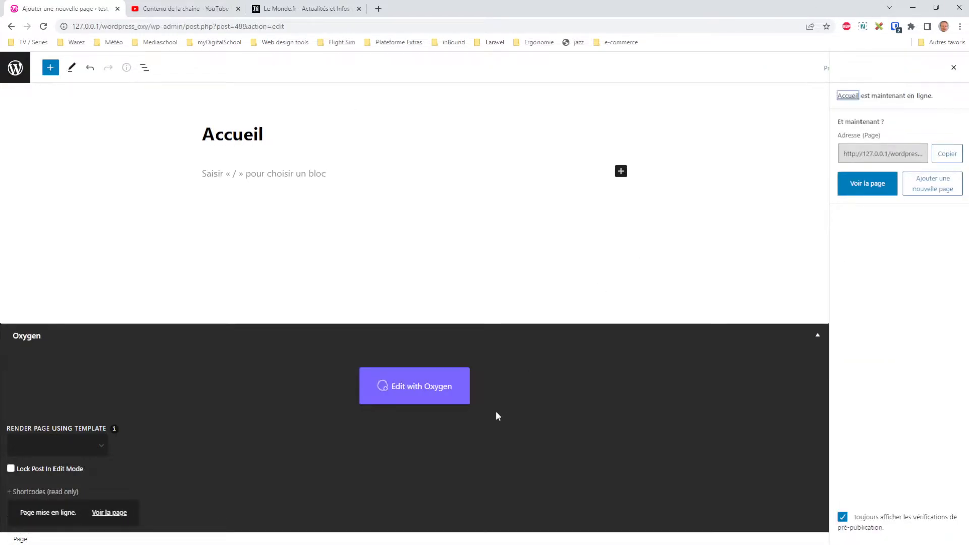
click(887, 189)
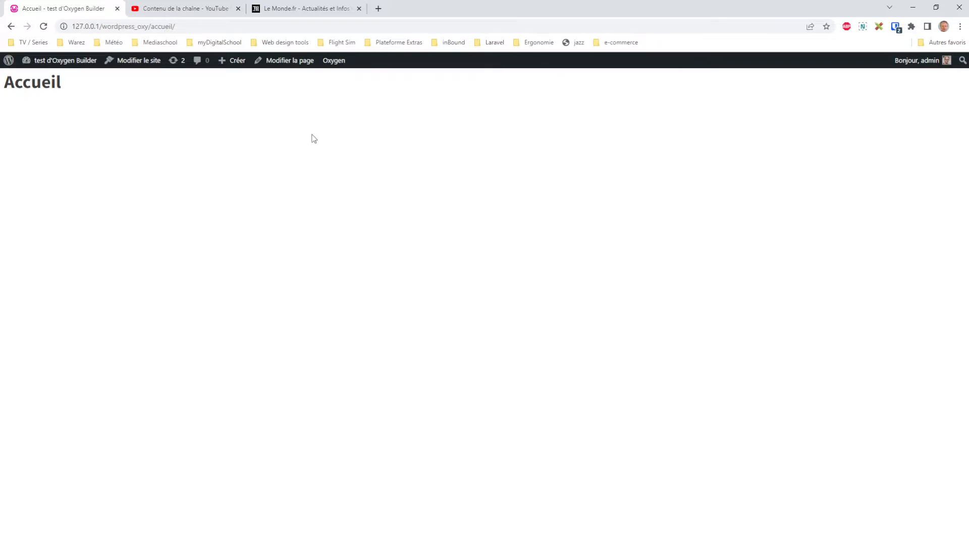
- Edit the Main template's settings from the Oxygen templates so that it applies to Catch All, and update it
mouse_move(70, 69)
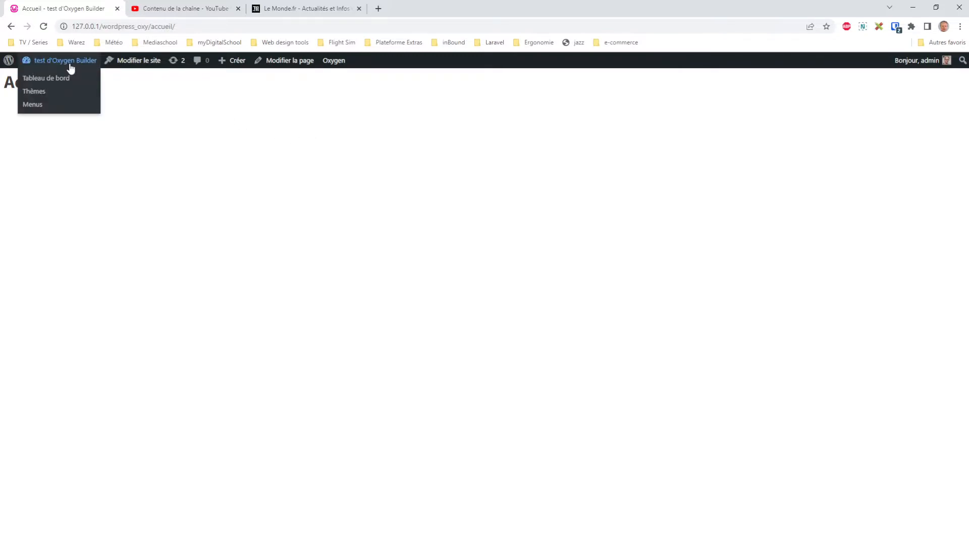
click(54, 81)
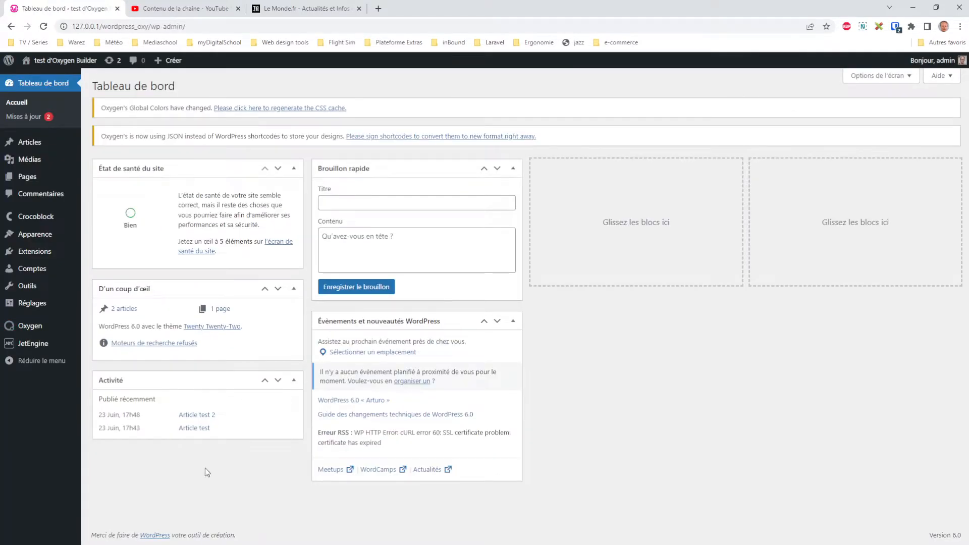
mouse_move(36, 327)
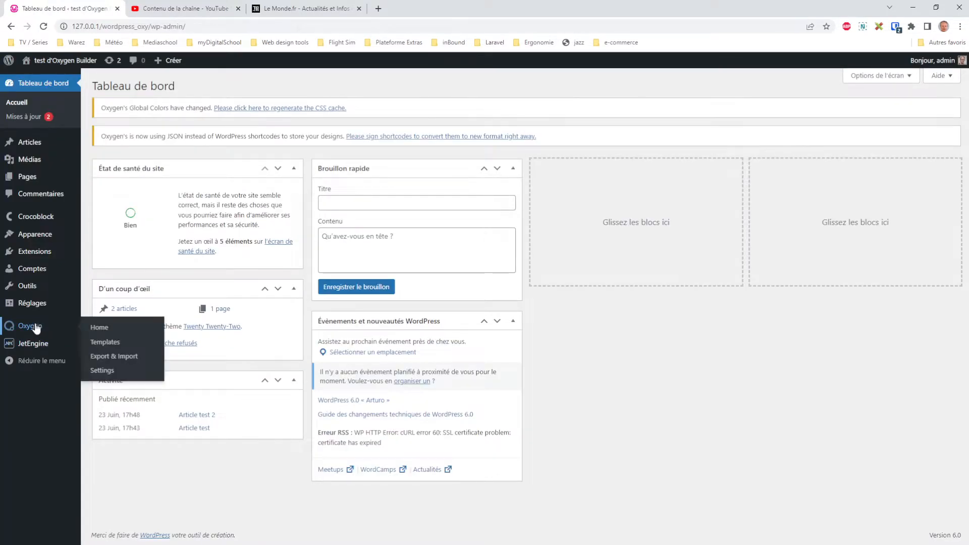
click(104, 342)
mouse_move(131, 224)
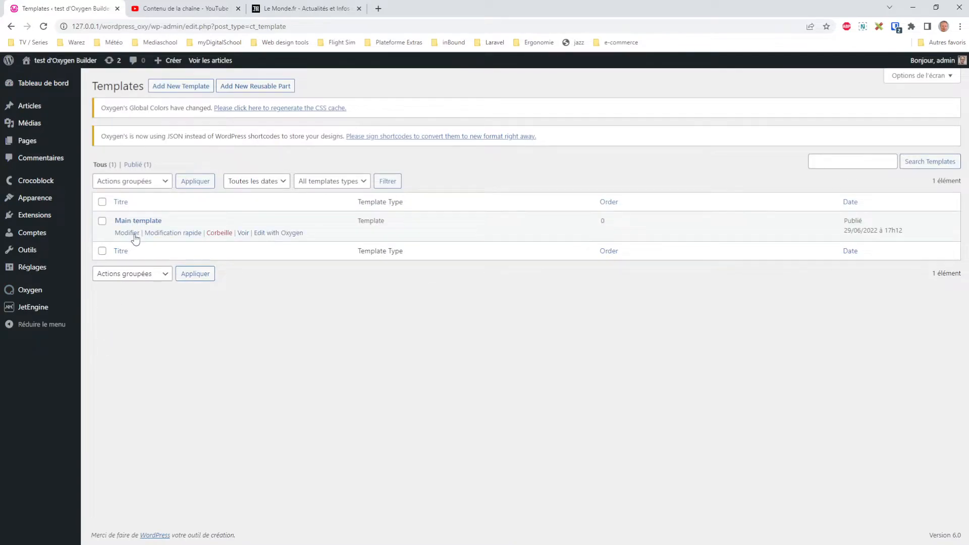
click(127, 233)
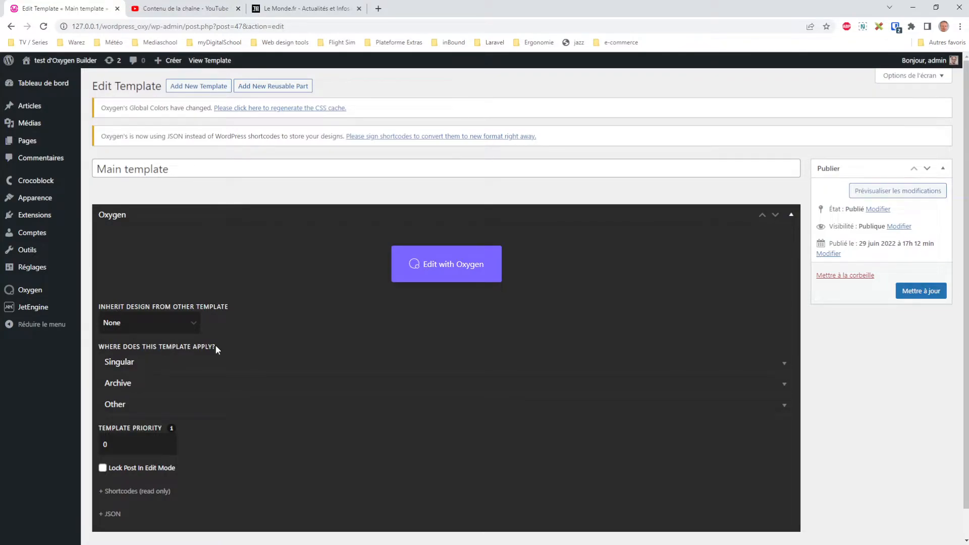
click(143, 404)
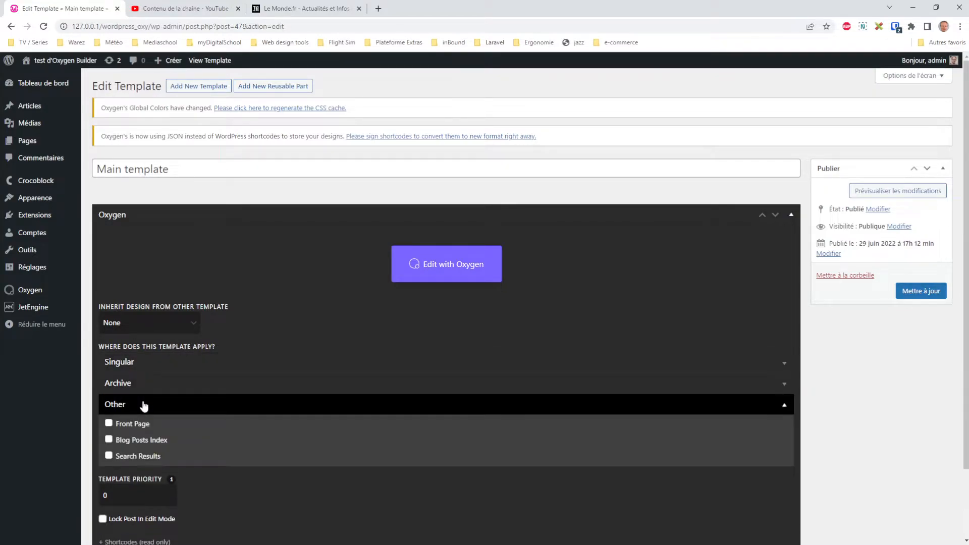
click(131, 505)
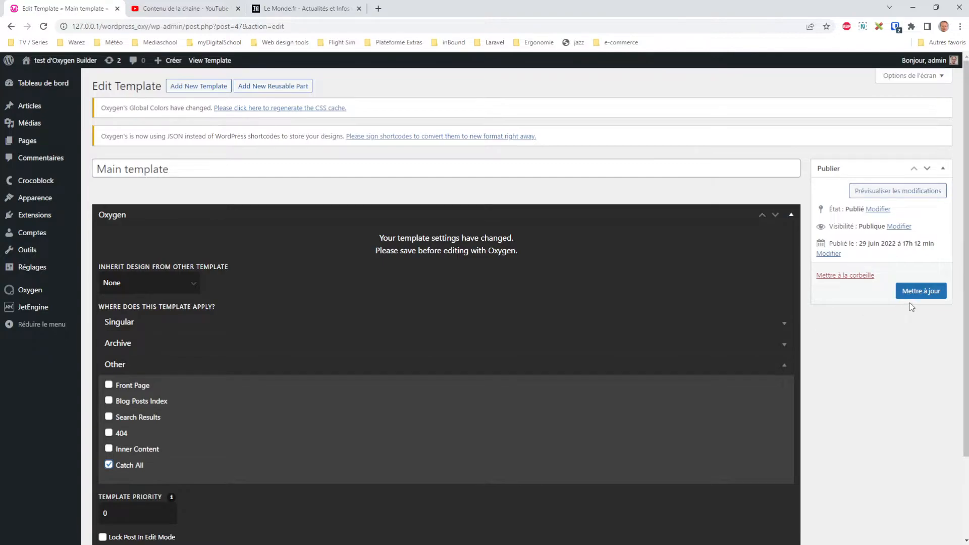
click(921, 290)
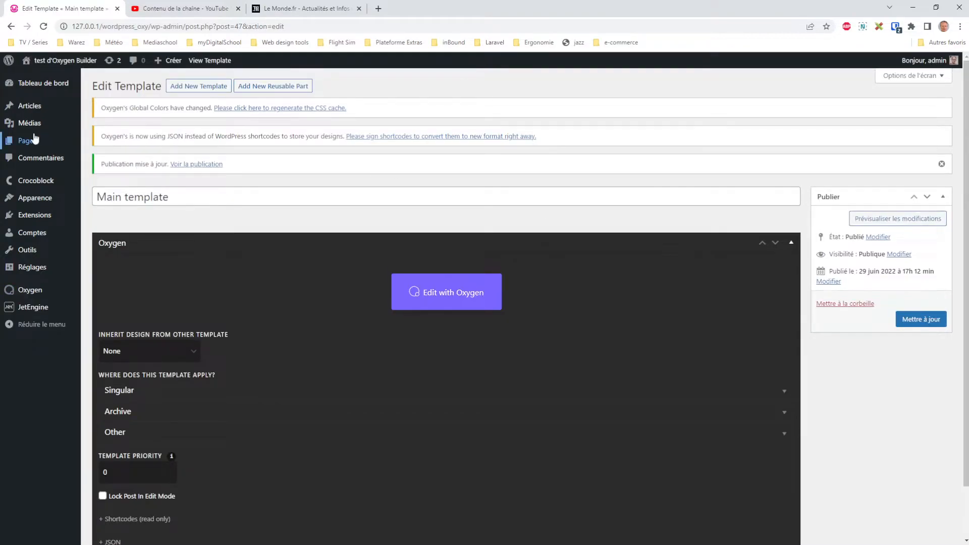
- View the Accueil page on the front end, and open it in the Oxygen visual editor from the page list
click(102, 147)
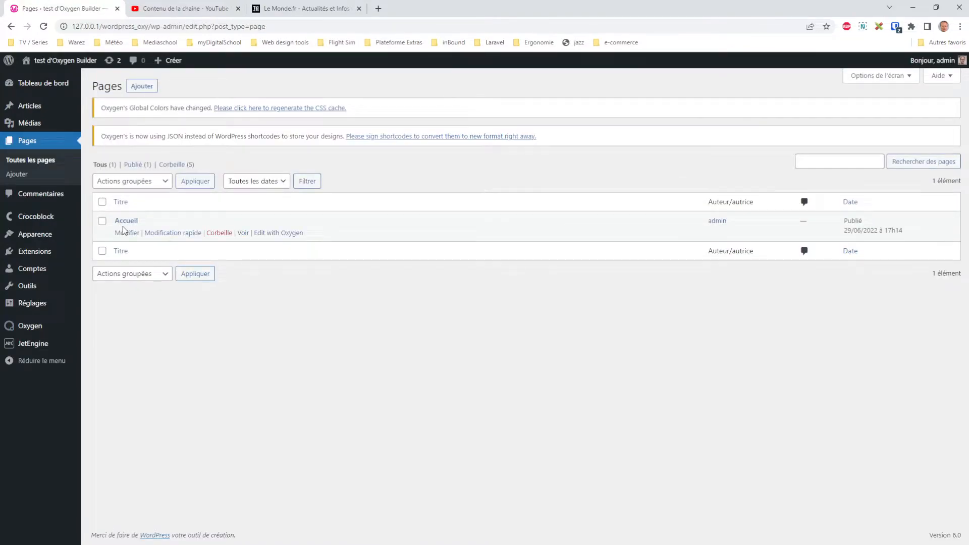
click(243, 233)
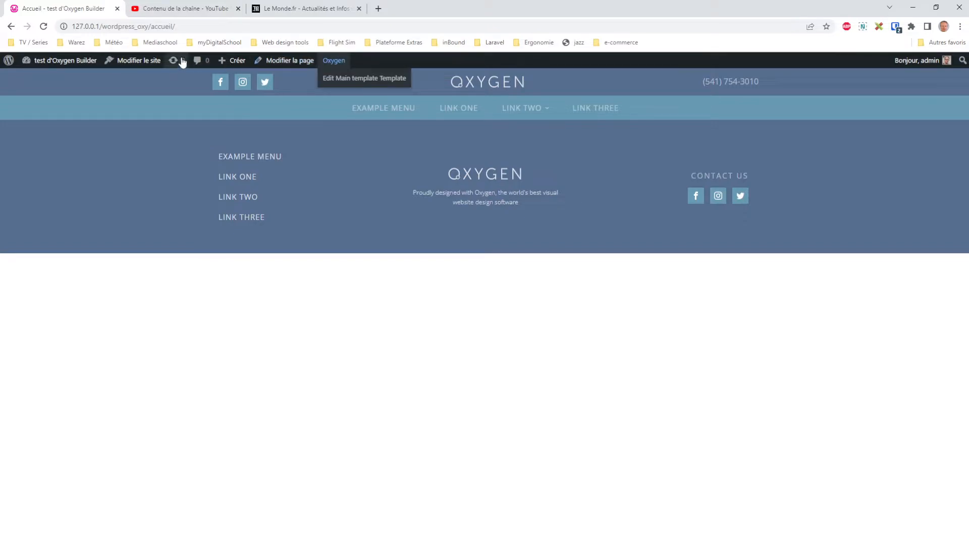
click(48, 78)
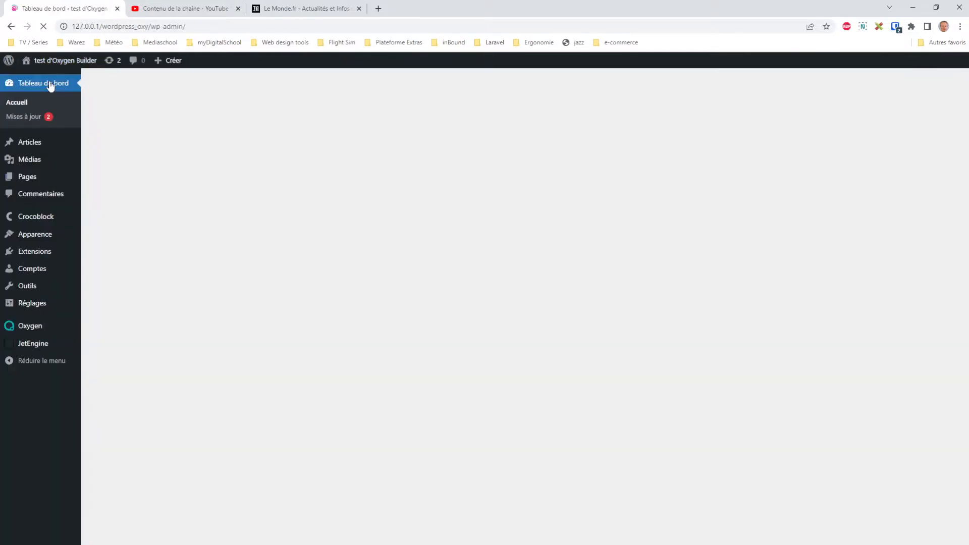
mouse_move(59, 181)
click(108, 179)
mouse_move(124, 222)
click(271, 235)
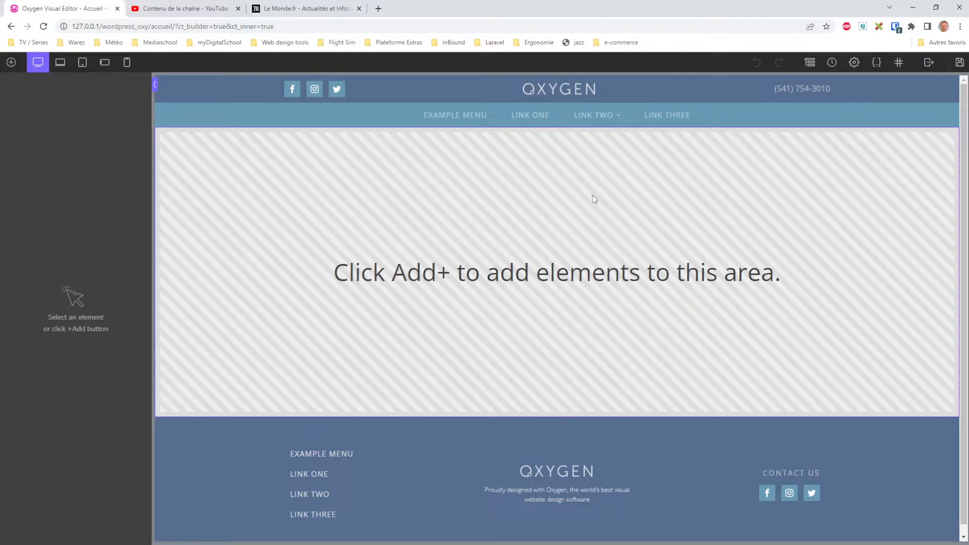
- Browse the components of the Atomic design set and insert the "CTA with BG Image" section from Call To Action into the page
click(11, 62)
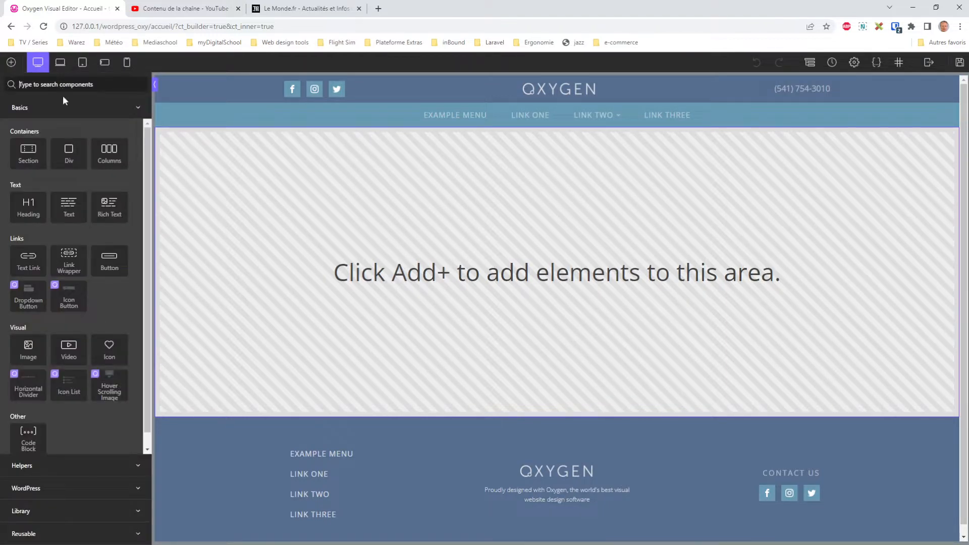
click(50, 511)
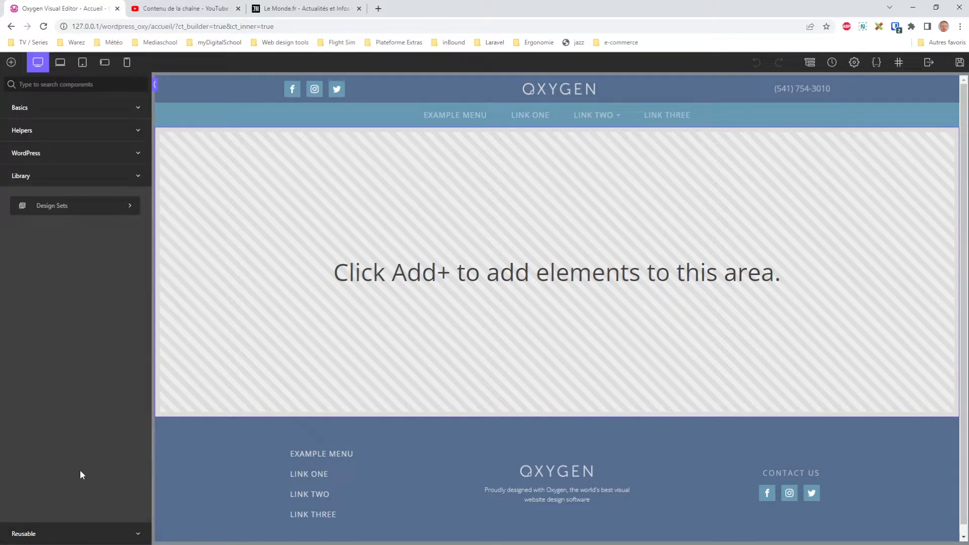
click(49, 206)
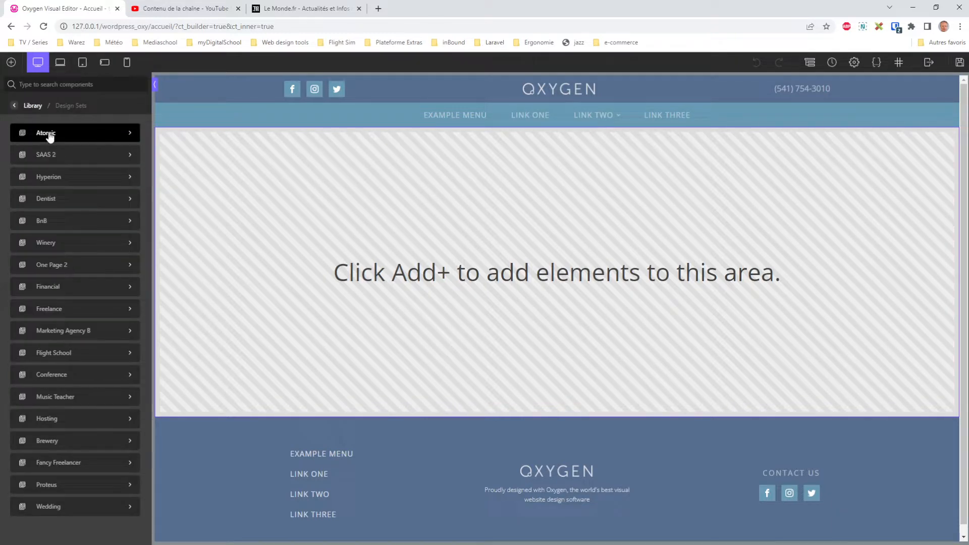
click(48, 134)
click(57, 160)
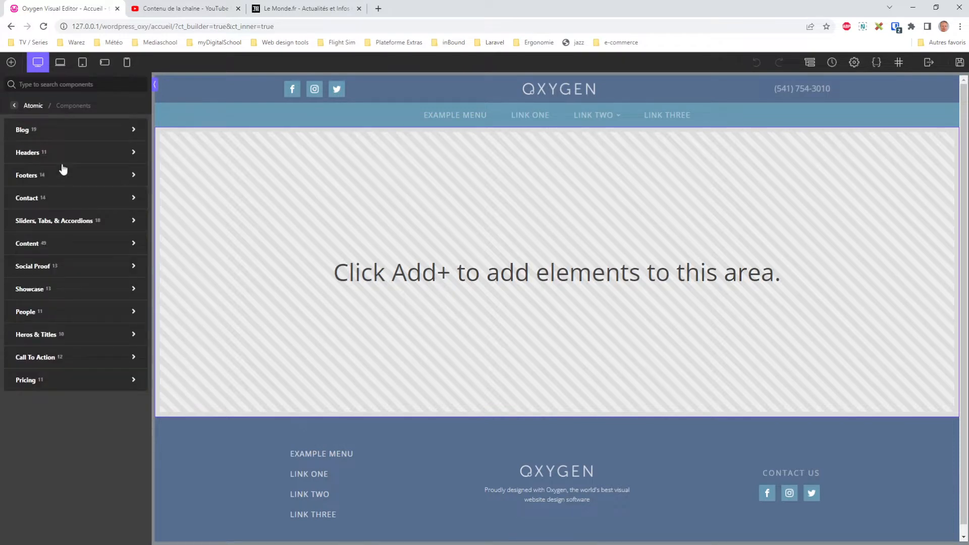
click(62, 173)
click(54, 159)
click(18, 226)
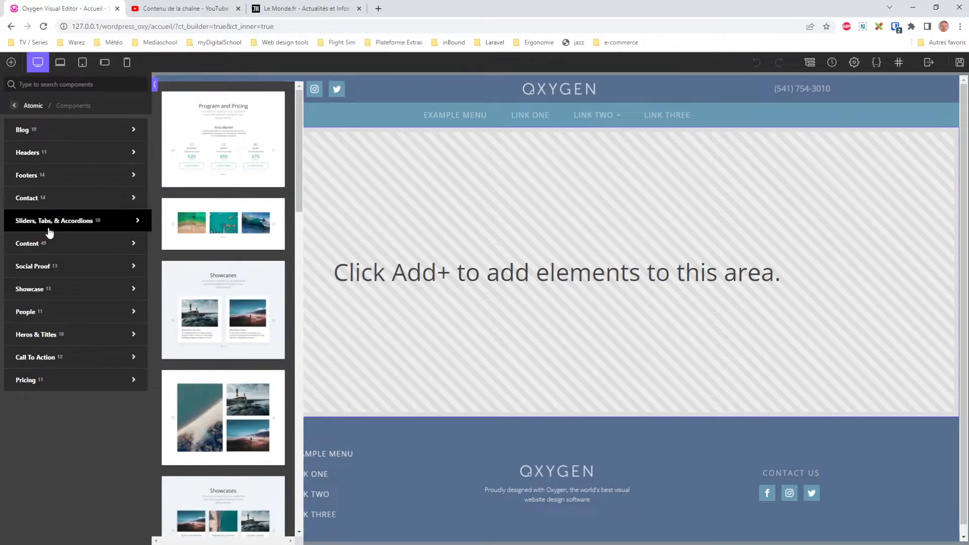
click(50, 296)
click(38, 359)
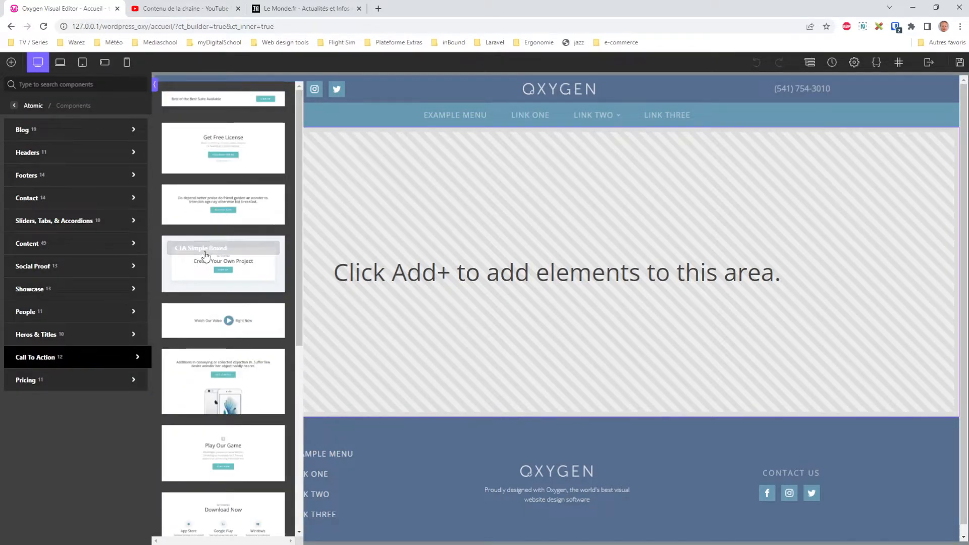
click(240, 380)
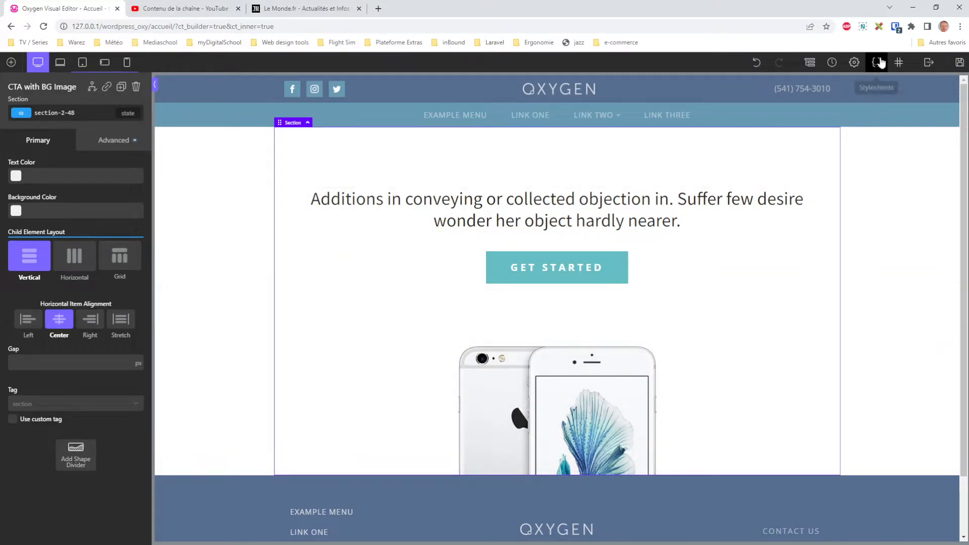
- Save the Accueil page design, leave the visual editor for the WordPress admin, and return to the list of pages
click(959, 62)
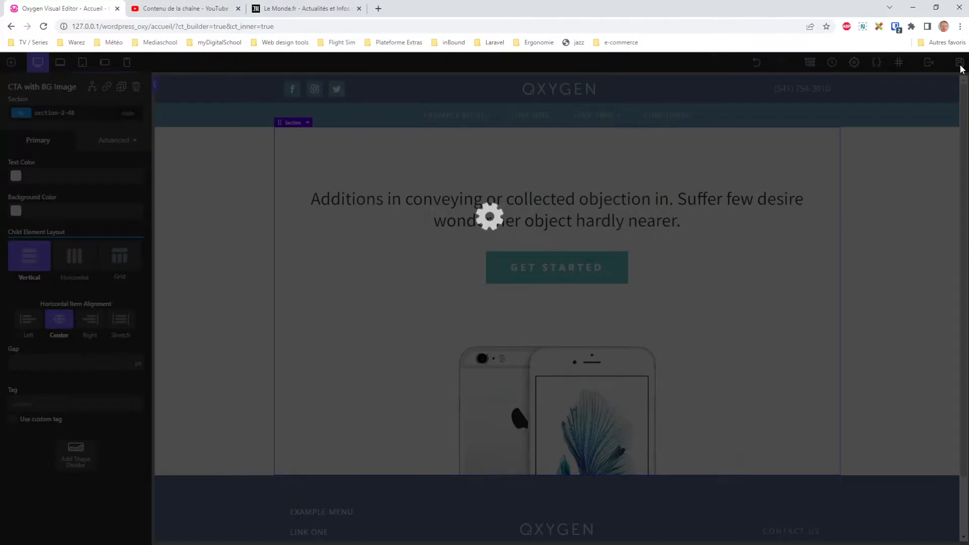
click(927, 65)
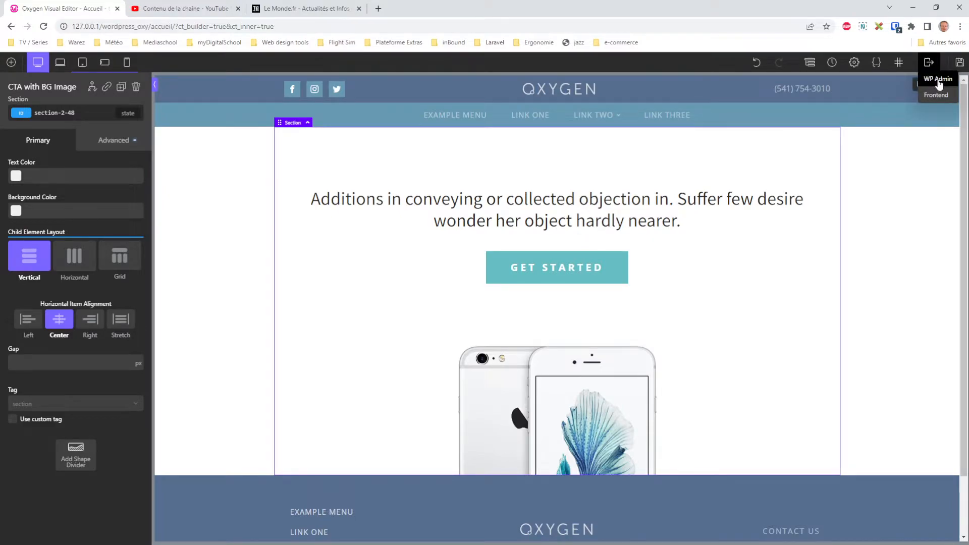
click(936, 81)
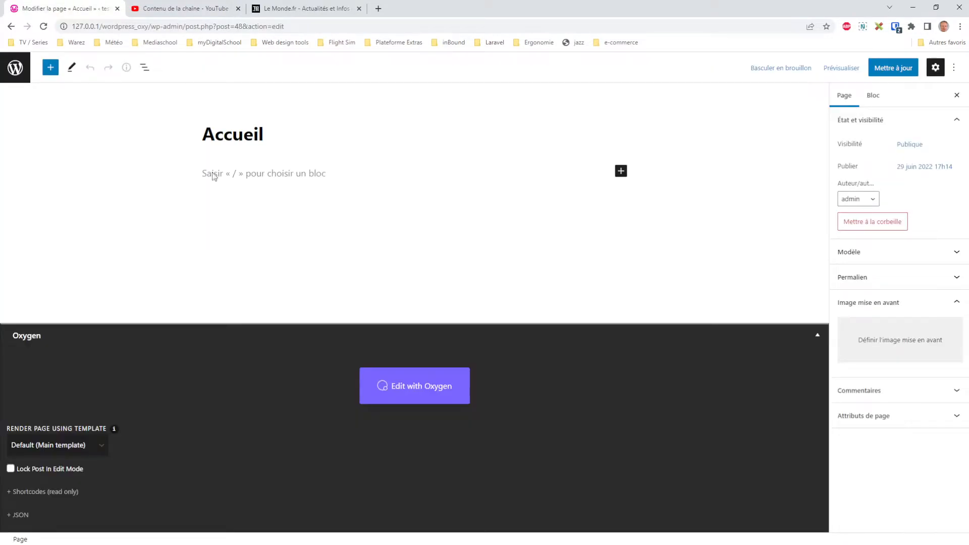
click(15, 67)
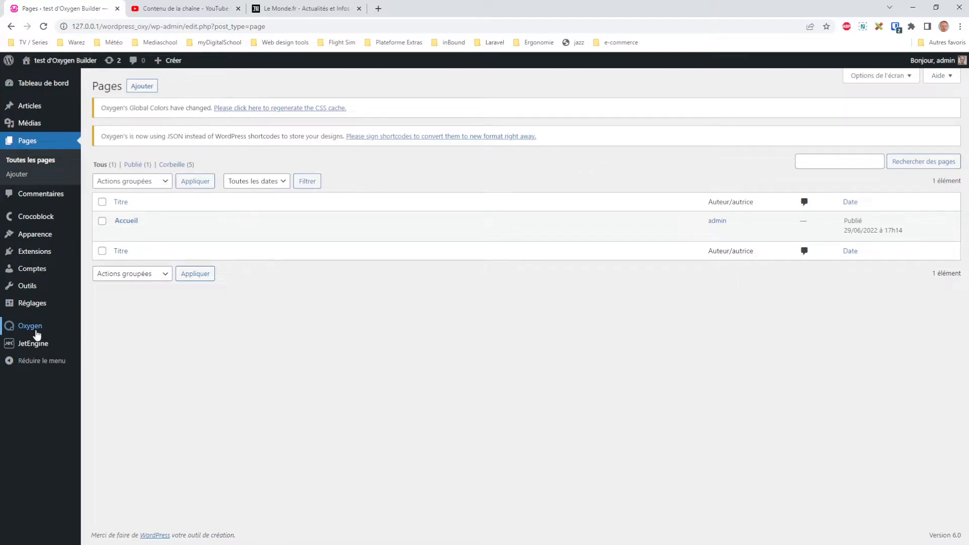
- In the reading settings, set a static homepage using the Accueil page, save the changes, and view the site's front end
mouse_move(36, 305)
click(103, 334)
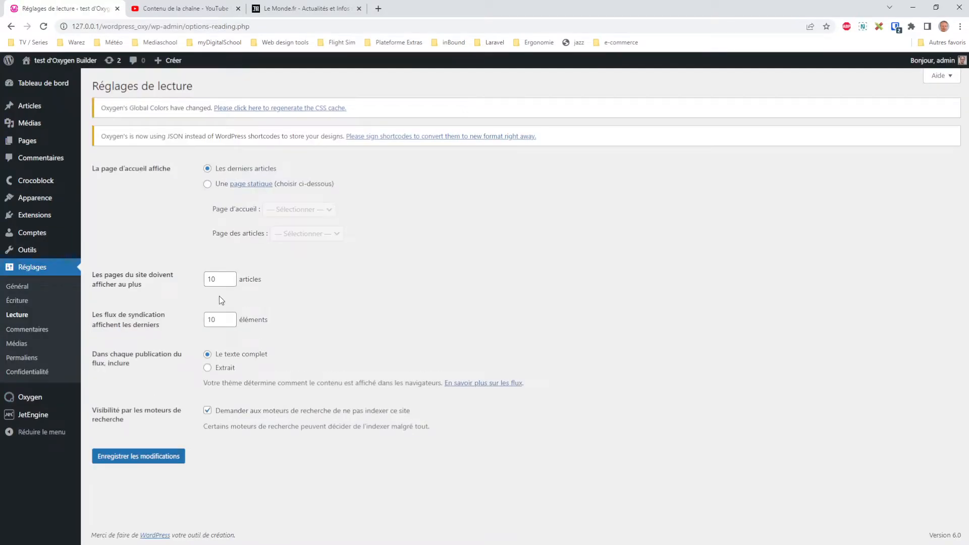
click(207, 184)
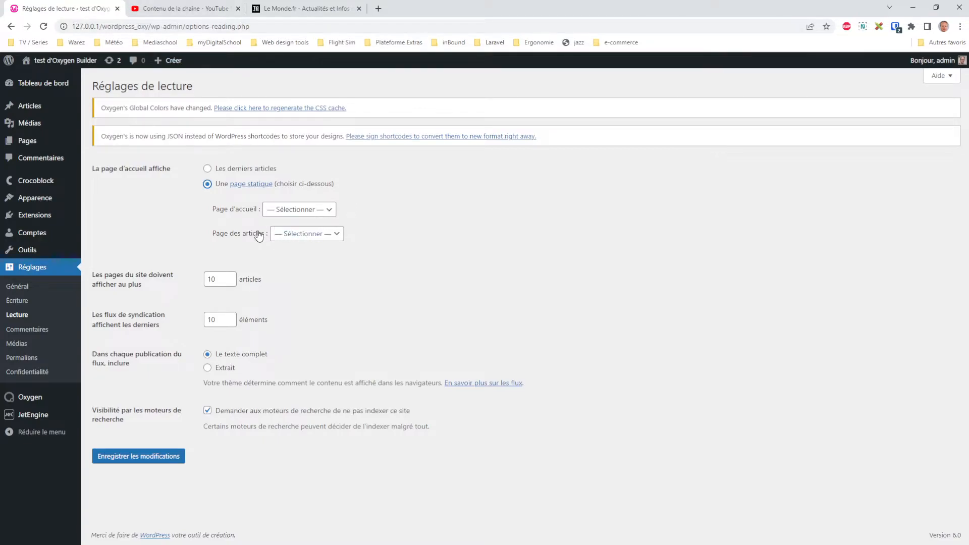
click(309, 210)
click(303, 233)
click(142, 462)
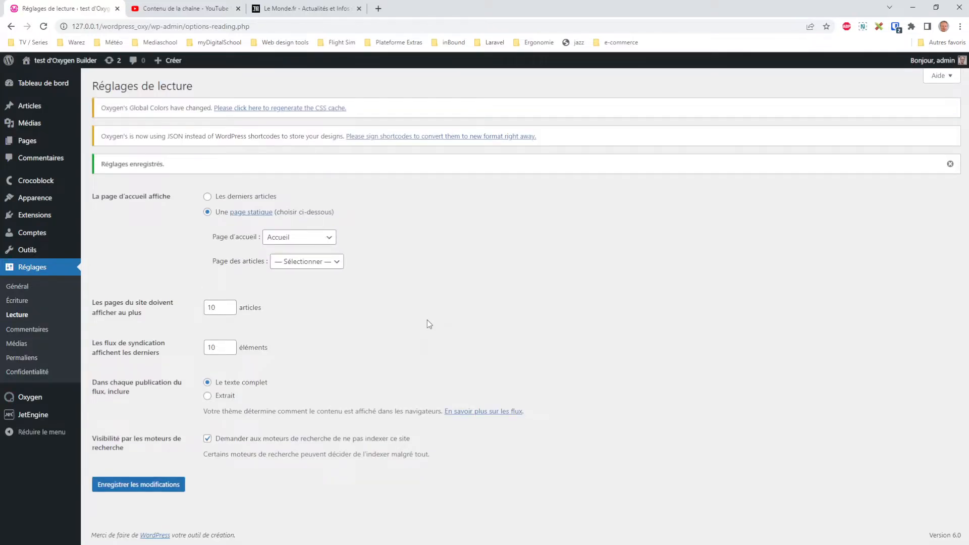
click(60, 76)
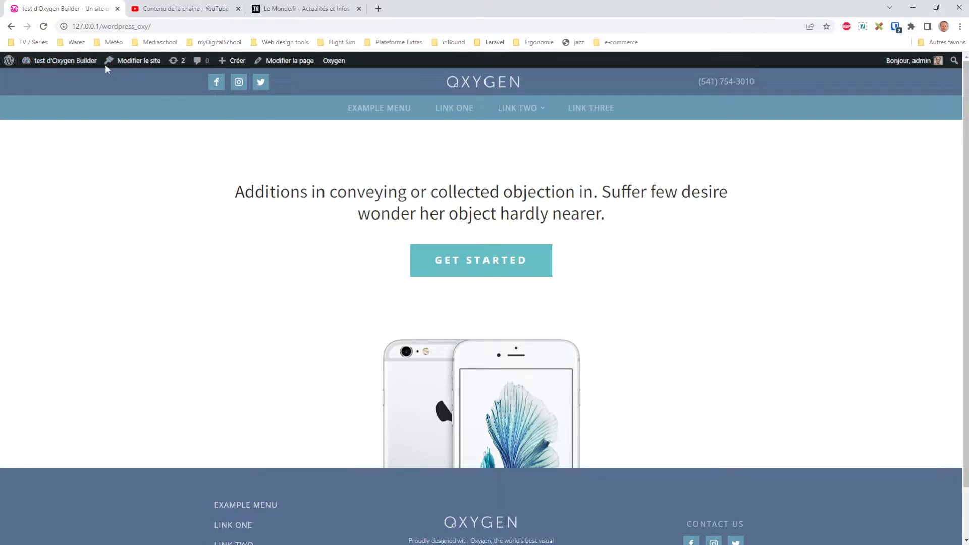
- Start a new Oxygen template from the admin's template list and title it "All pages template"
mouse_move(60, 60)
click(60, 78)
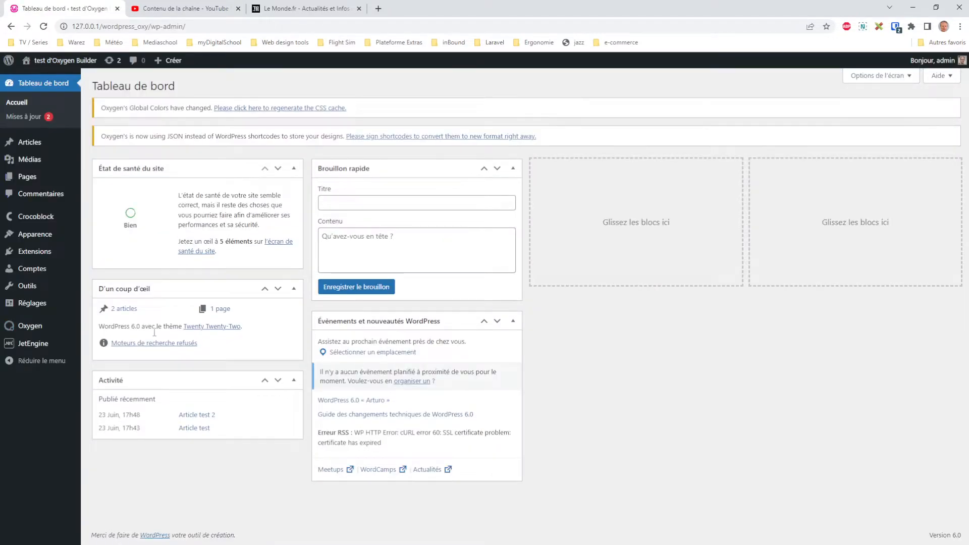
mouse_move(26, 327)
click(95, 342)
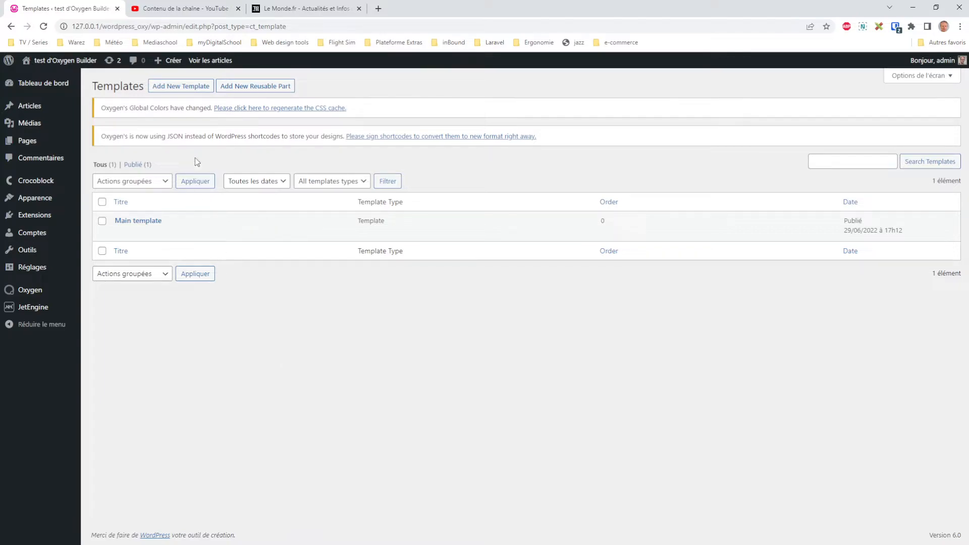
click(185, 90)
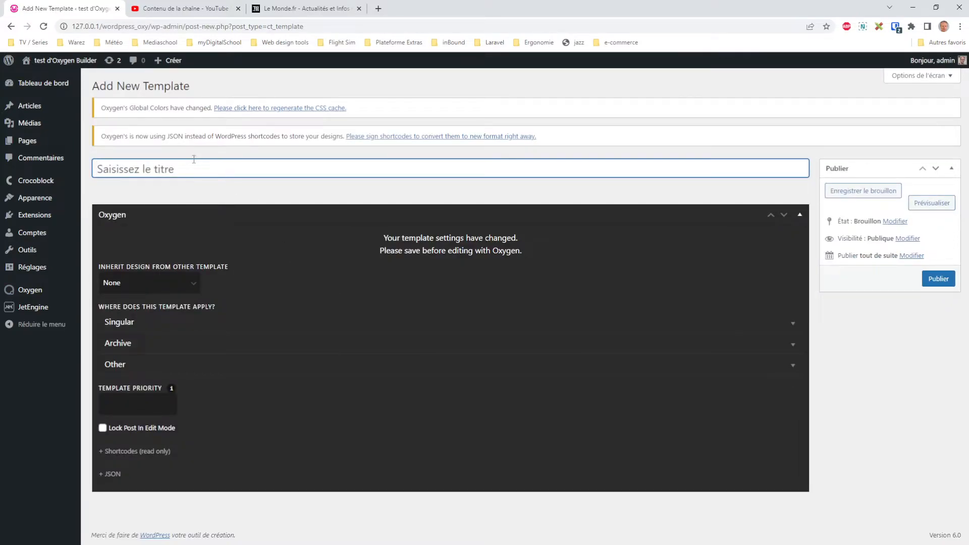
text(All pages template)
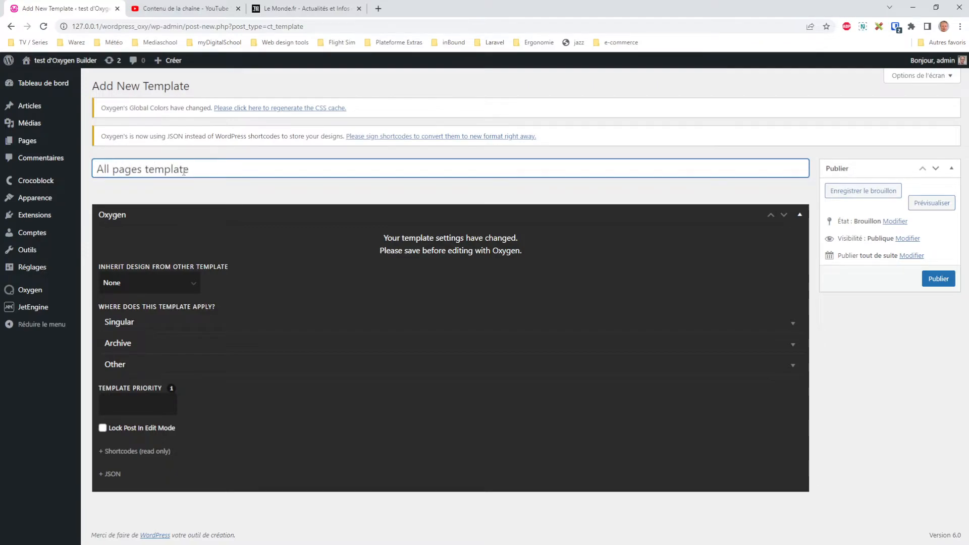
- Apply the new template to the Singular content types Pages and Articles
click(138, 368)
click(136, 368)
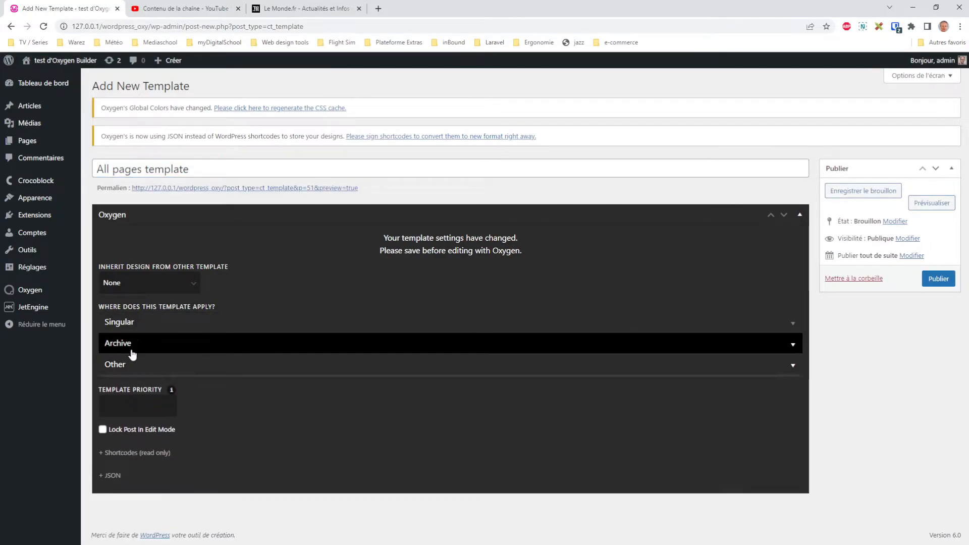
click(130, 323)
click(121, 377)
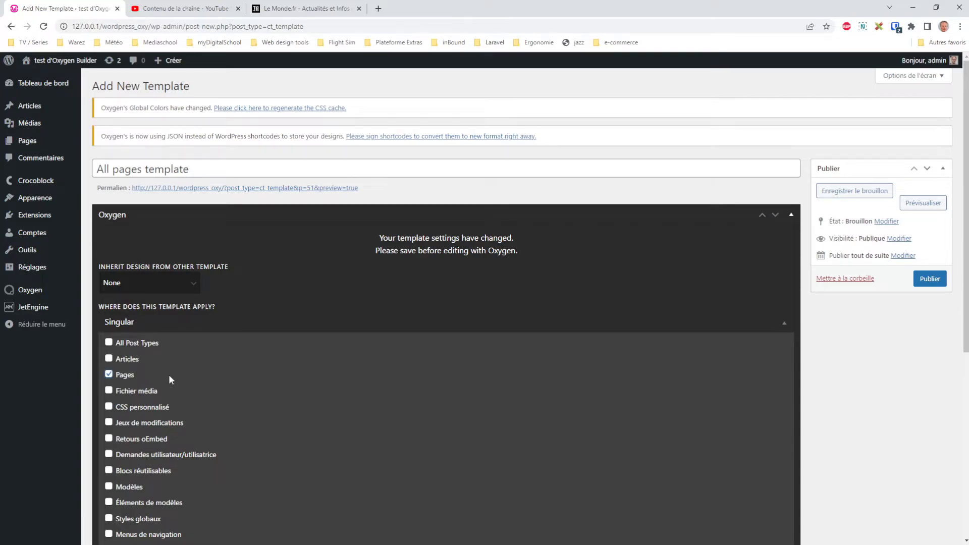
click(121, 359)
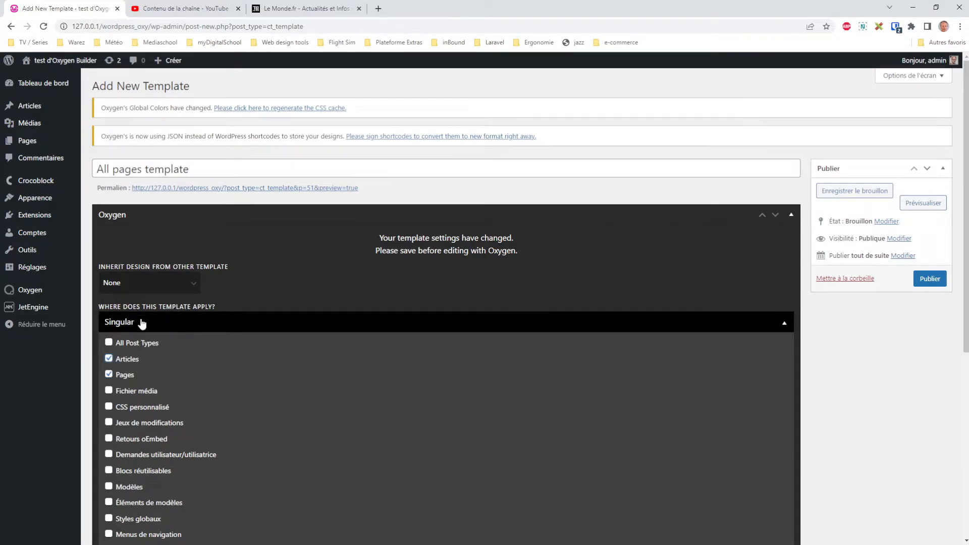
click(107, 326)
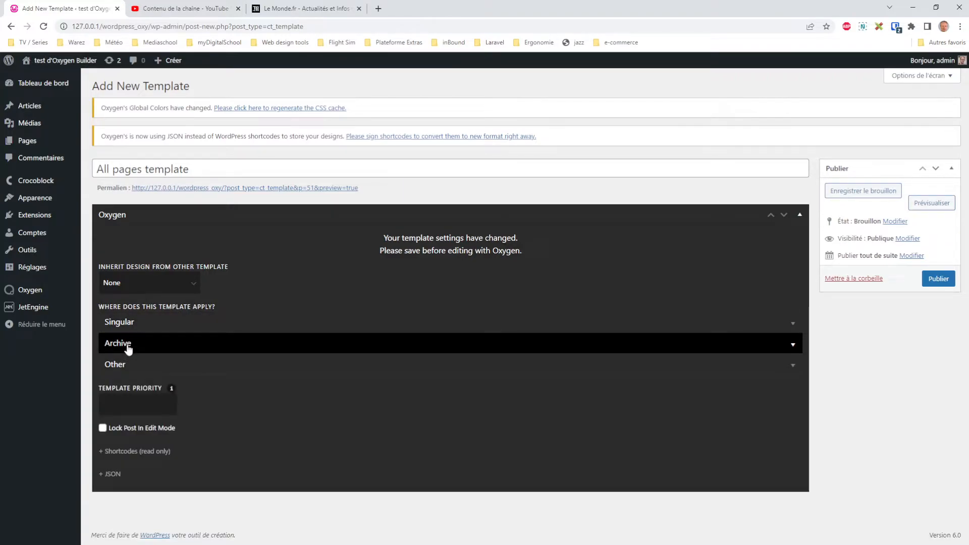
- Review the template's Archive and Other conditions, clear Articles and Pages under Singular, and point out the template inheritance setting
click(125, 345)
click(124, 347)
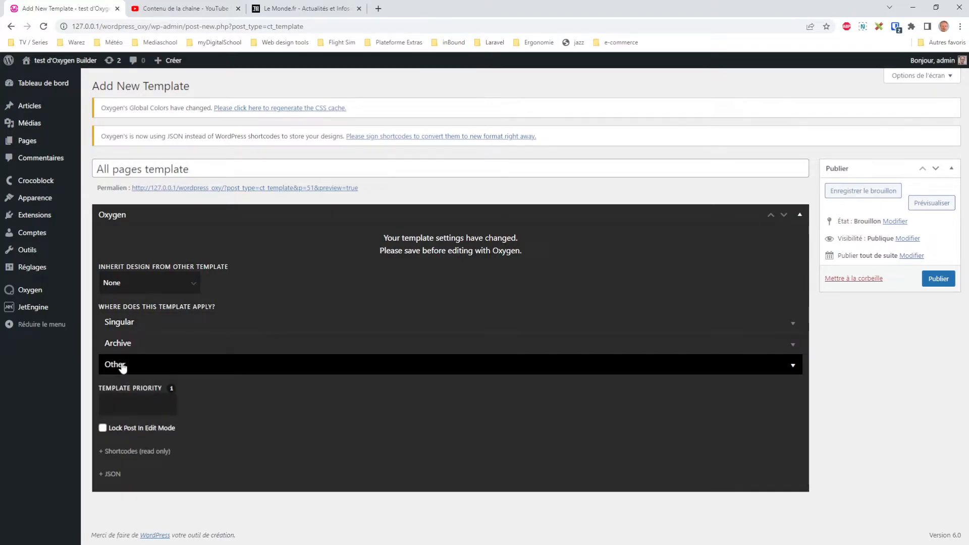
click(123, 366)
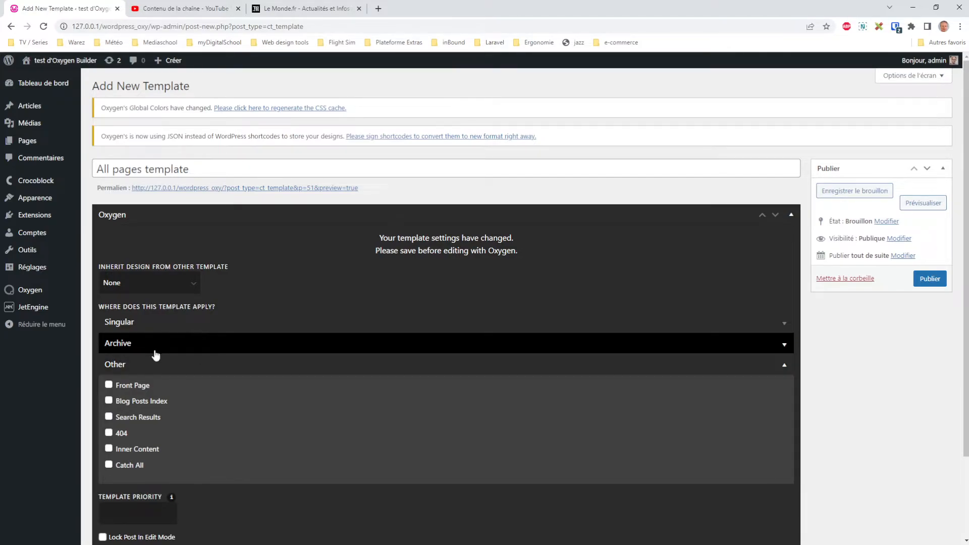
click(134, 323)
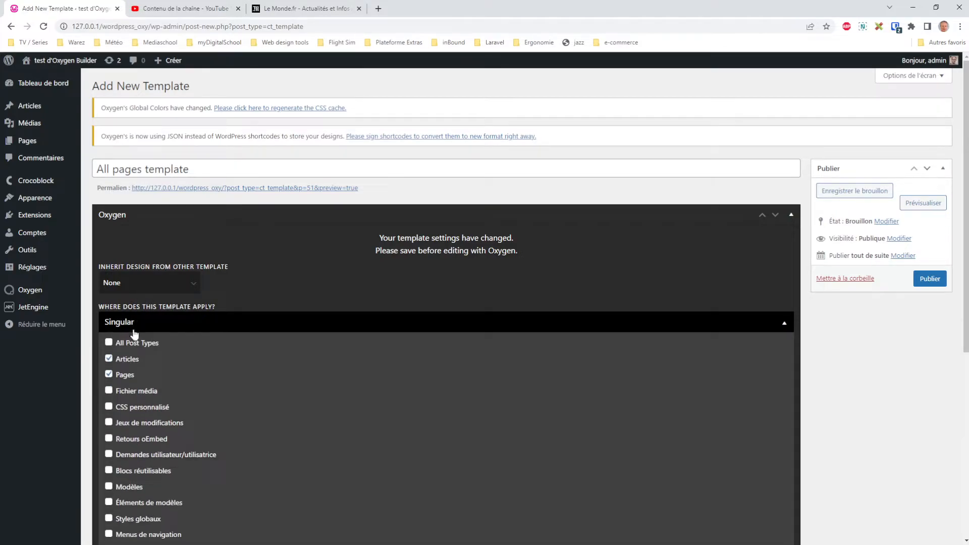
click(108, 360)
click(108, 359)
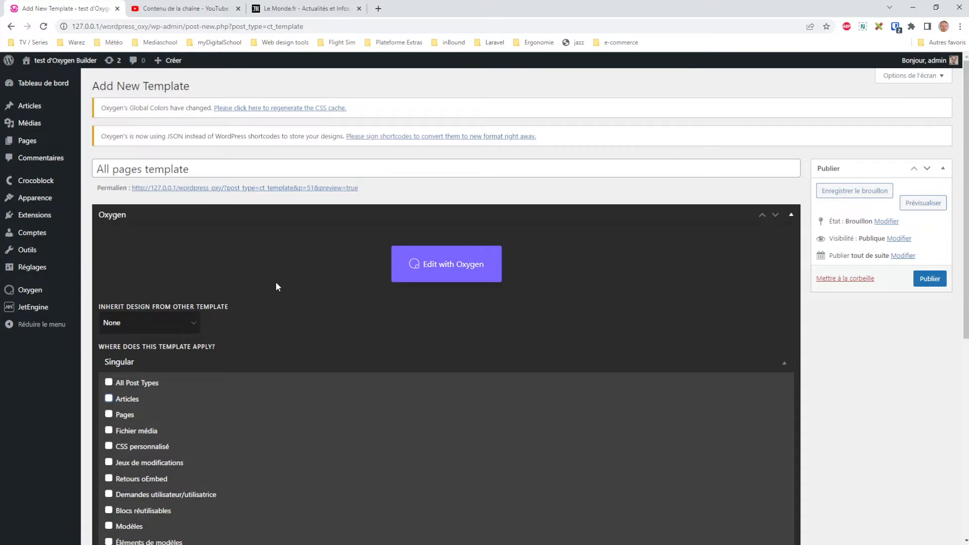
drag(238, 313, 96, 314)
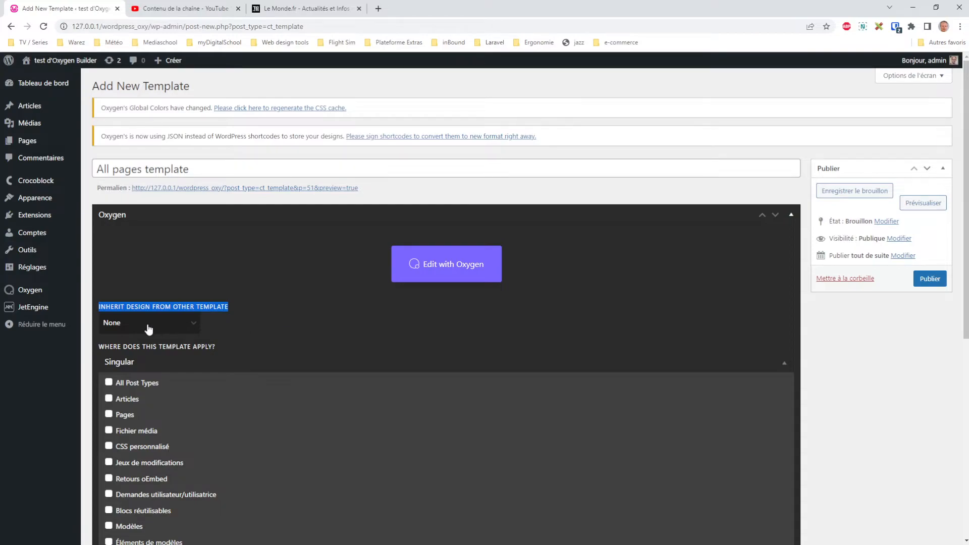
- Go back to the Oxygen template list and move the draft "All pages template" to the trash
mouse_move(29, 308)
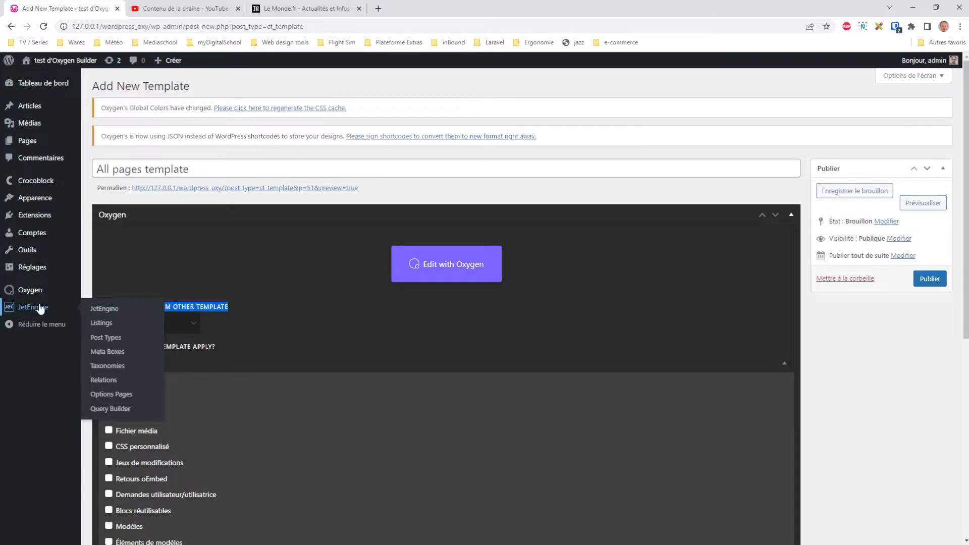
mouse_move(25, 290)
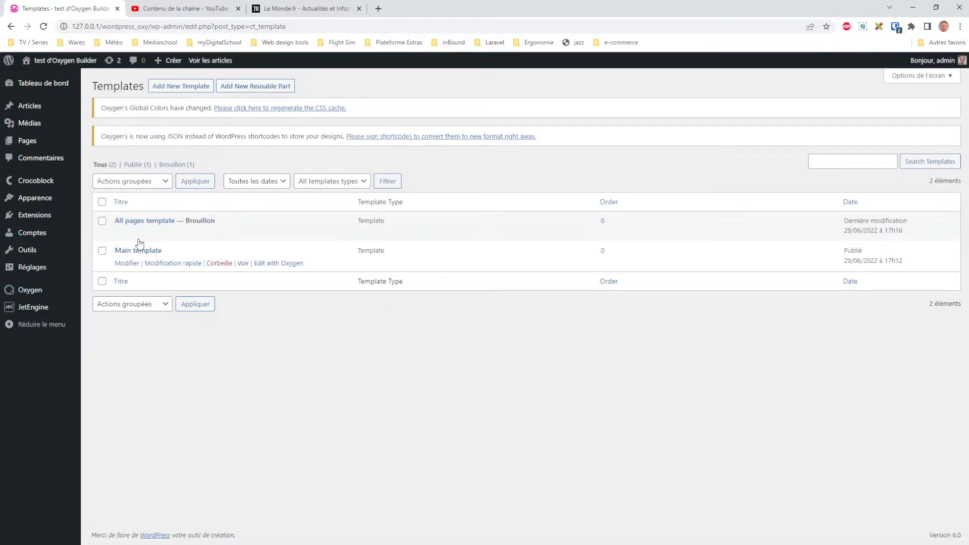
click(218, 233)
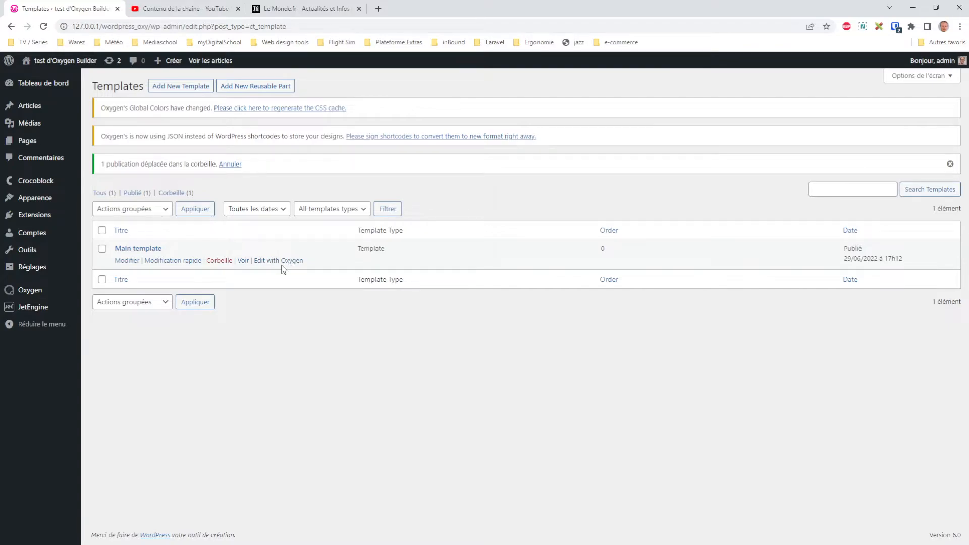
- View the Accueil page on the front end from the page list, and open the list of all articles
mouse_move(30, 143)
click(98, 147)
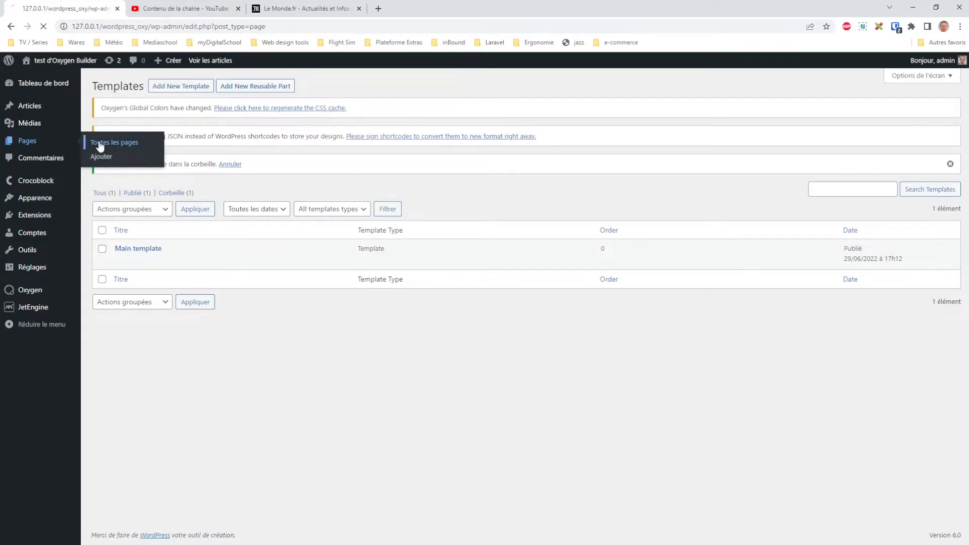
click(245, 234)
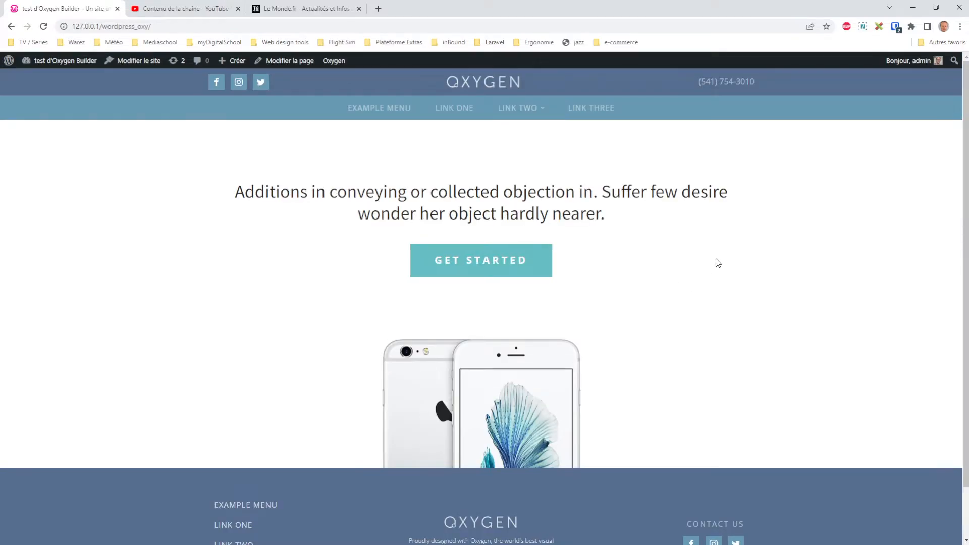
click(11, 26)
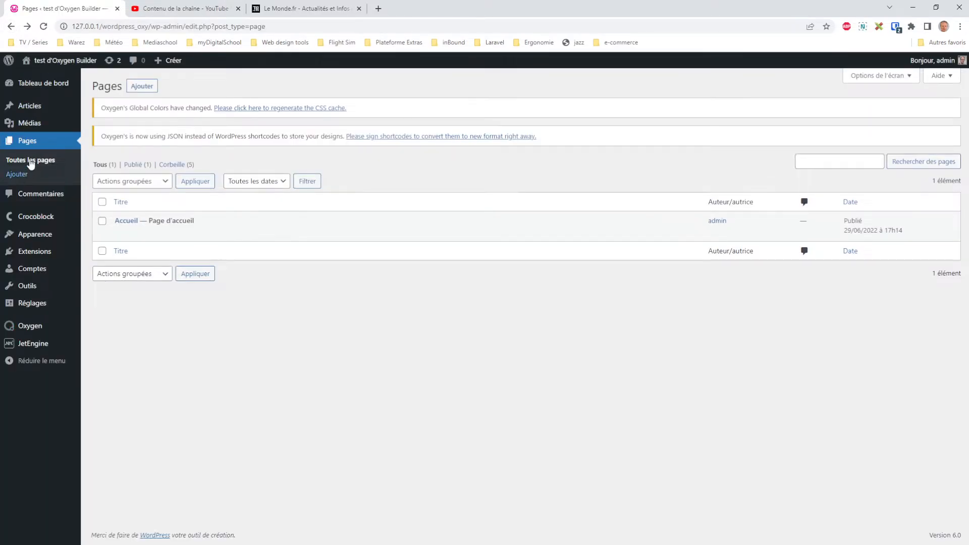
mouse_move(28, 105)
click(114, 108)
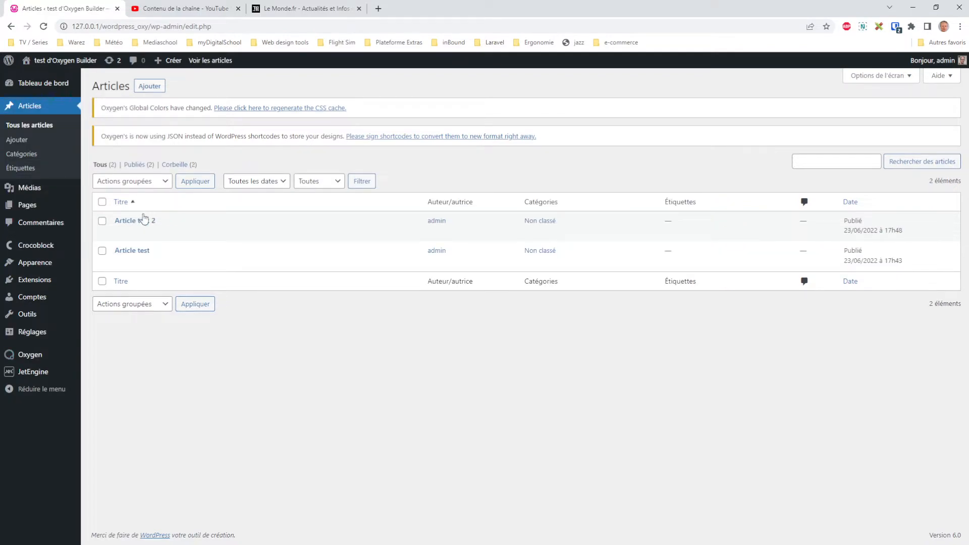
- View Article test 2 on the front end to check its template rendering, and return to the article list
click(243, 232)
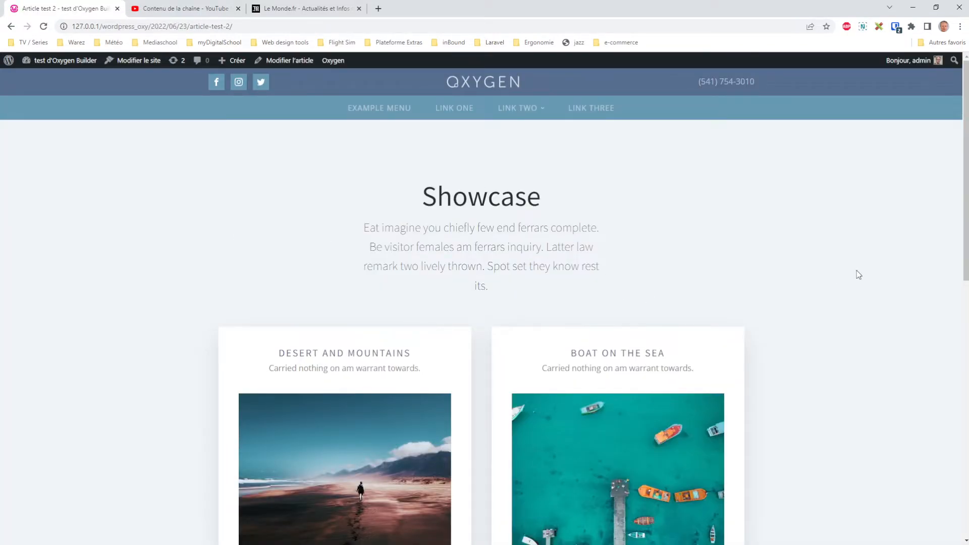
drag(966, 197, 961, 167)
click(11, 26)
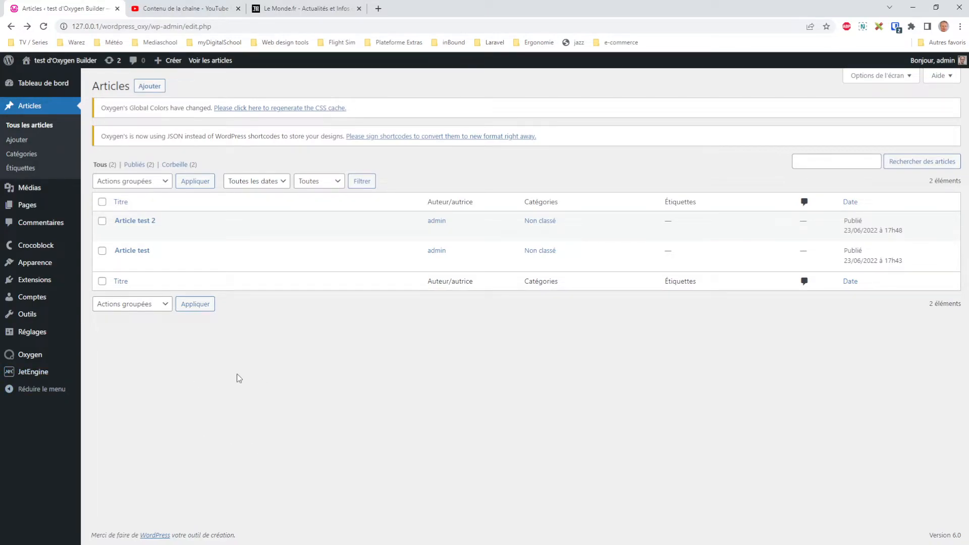
- Look at JetEngine's meta box list and custom post type list
mouse_move(43, 374)
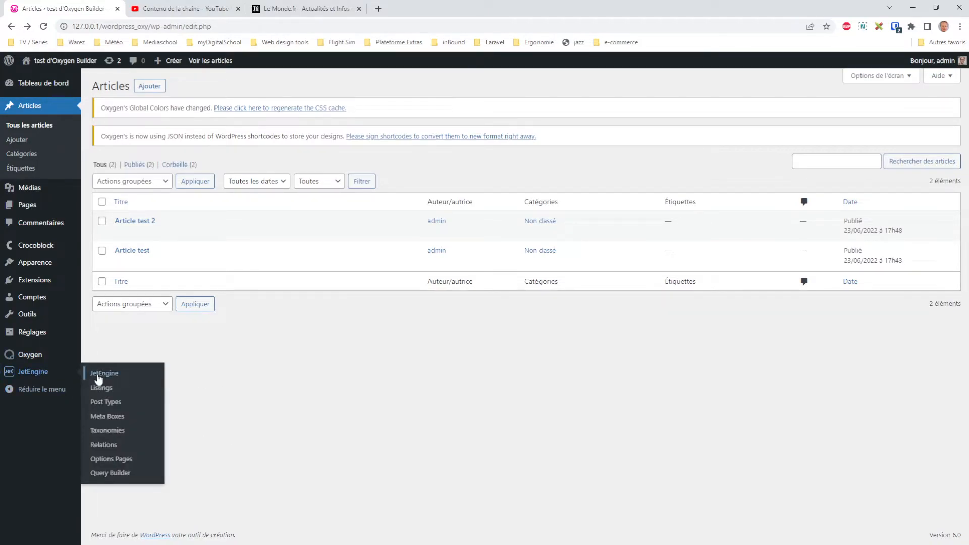
click(107, 416)
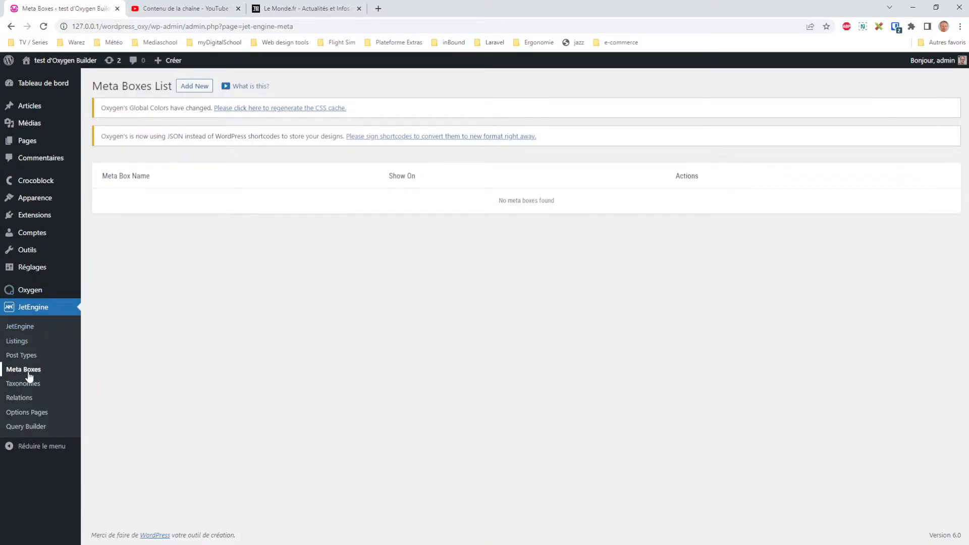
click(21, 356)
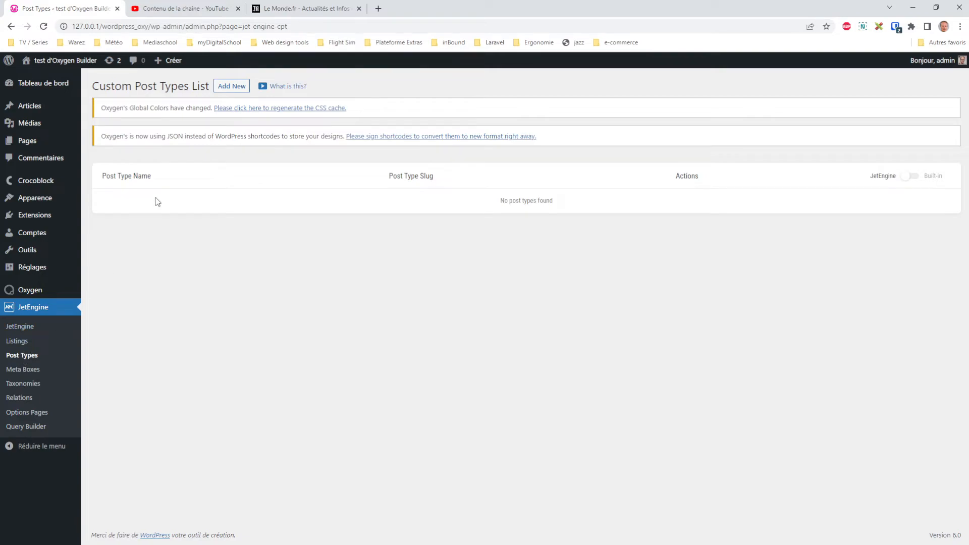
- Open Article test 2 for editing from the article list to examine its default fields, and go back to the list
mouse_move(30, 109)
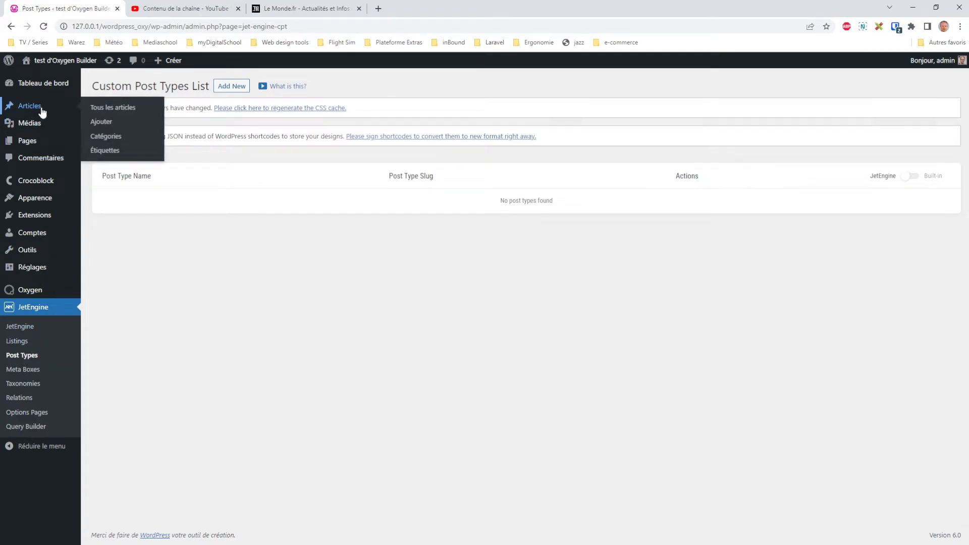
click(117, 108)
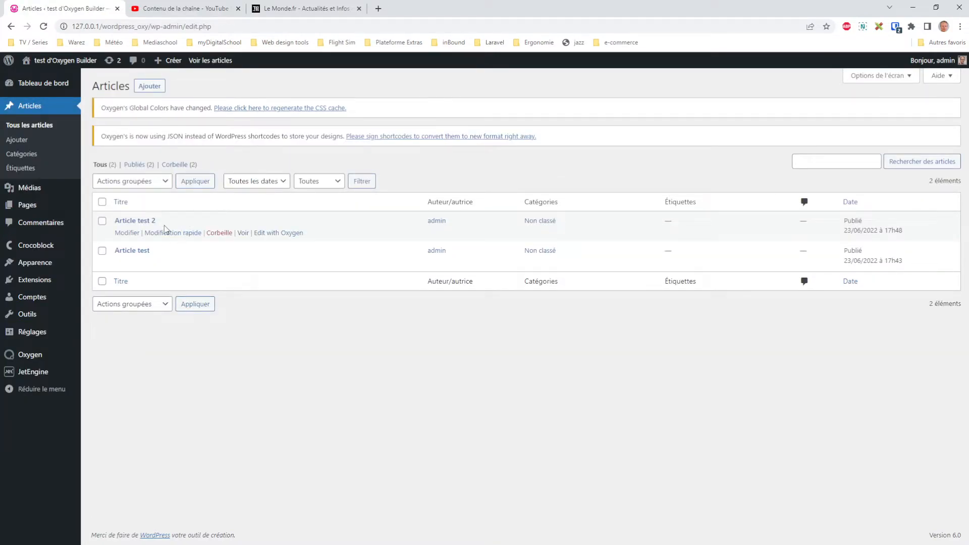
click(128, 234)
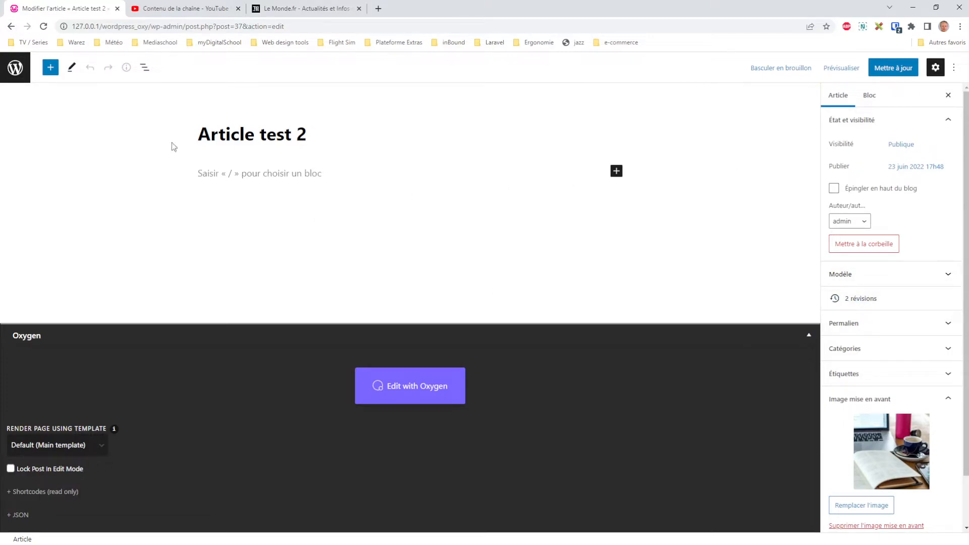
click(11, 26)
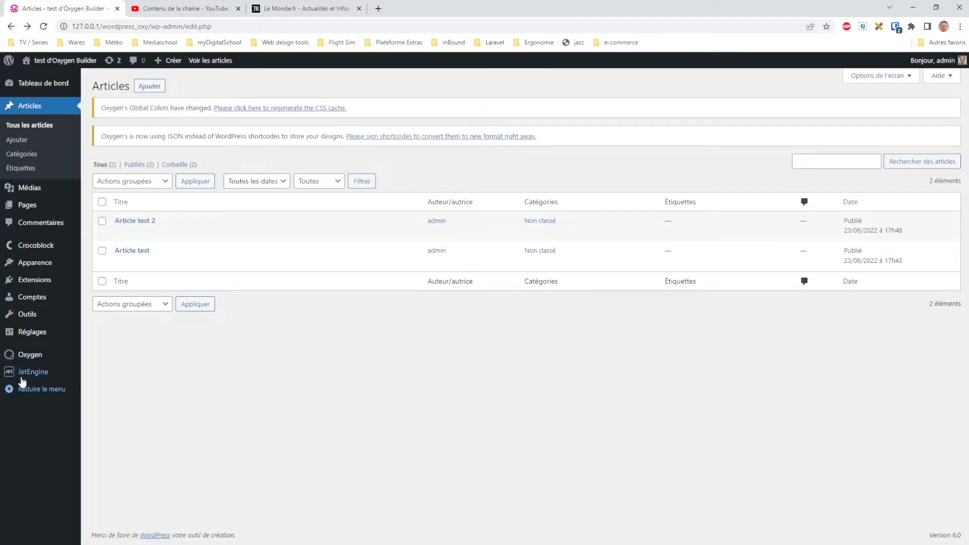
- Start a new JetEngine meta box titled "Post fields" for Post and enable it for the Articles post type
mouse_move(25, 374)
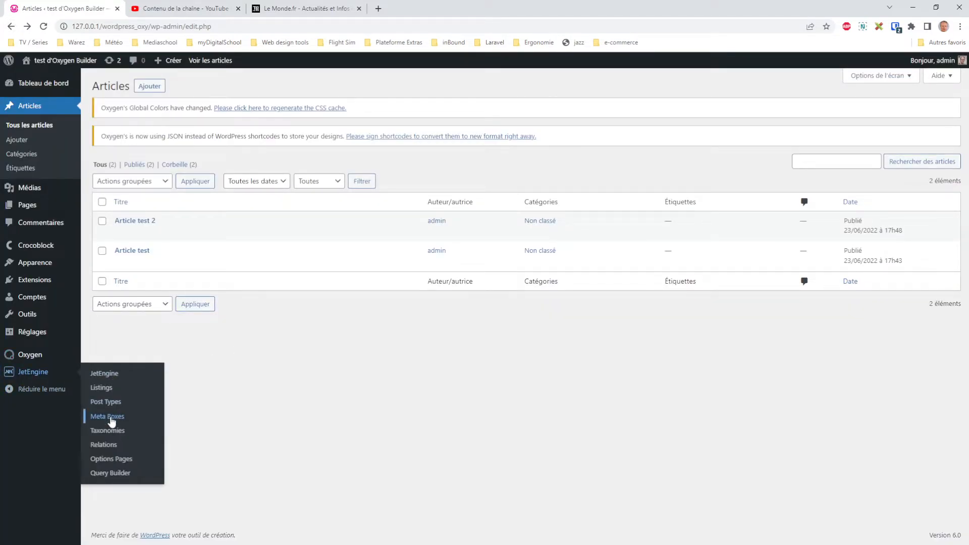
click(109, 417)
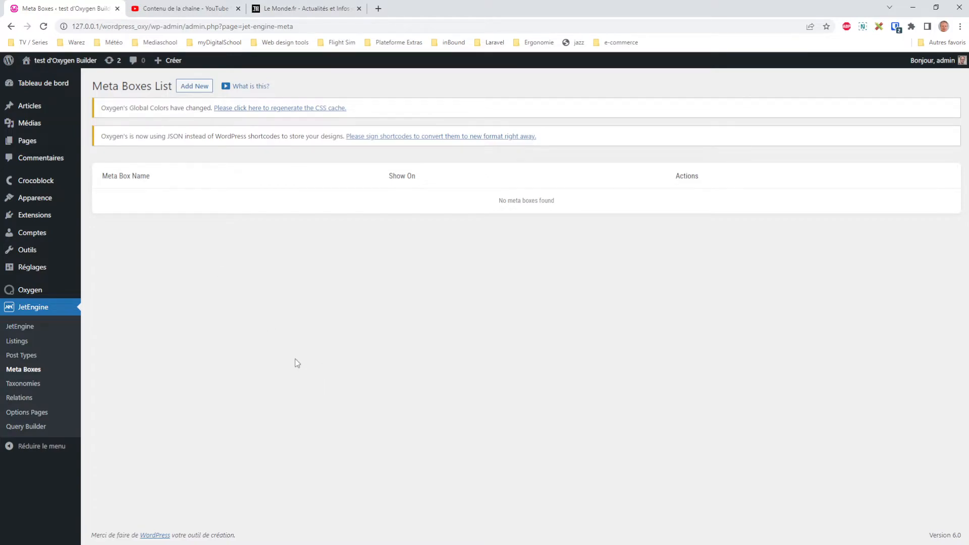
mouse_move(29, 115)
click(198, 87)
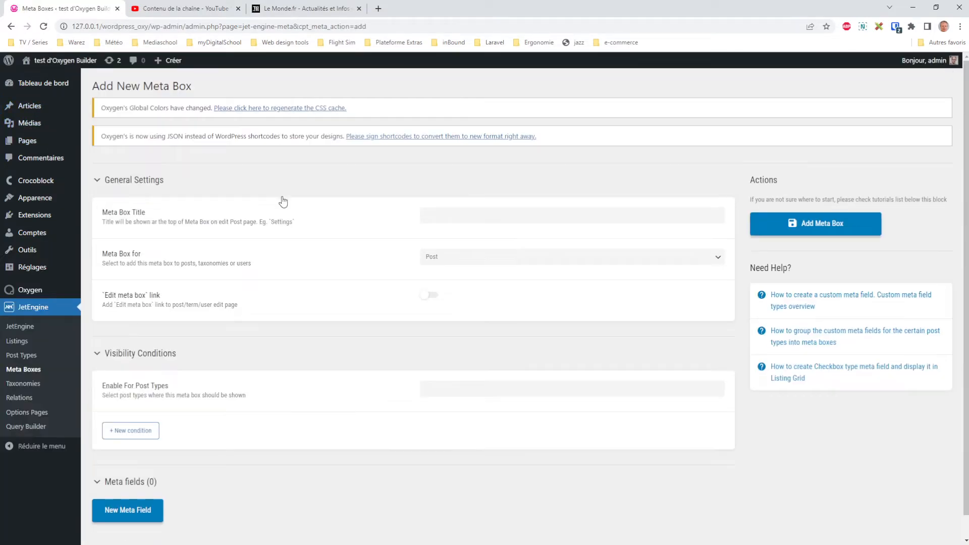
click(466, 214)
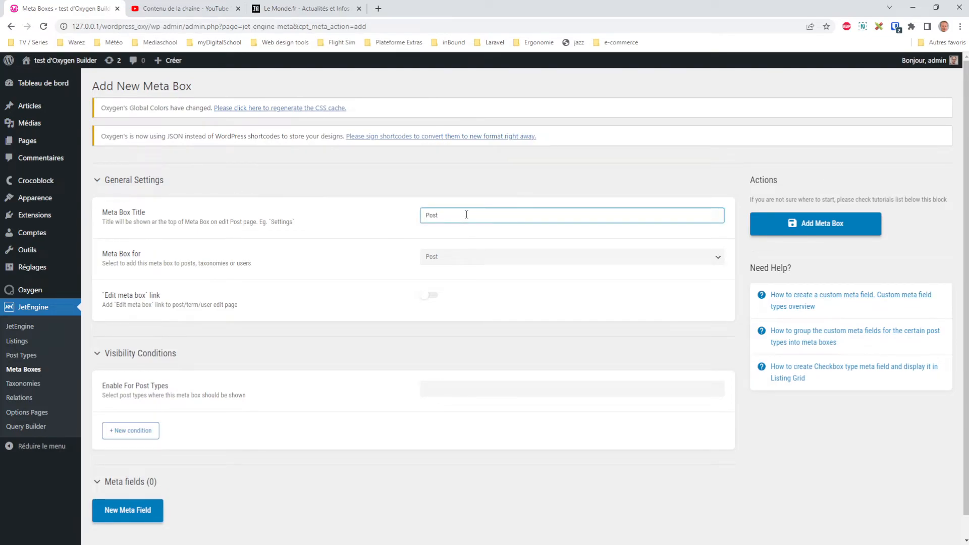
key(Tab)
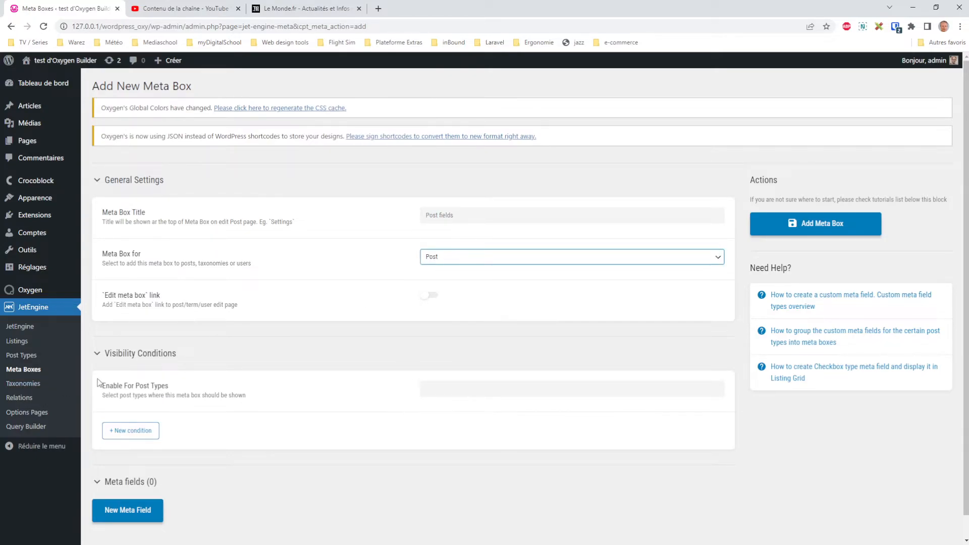
click(427, 389)
click(455, 404)
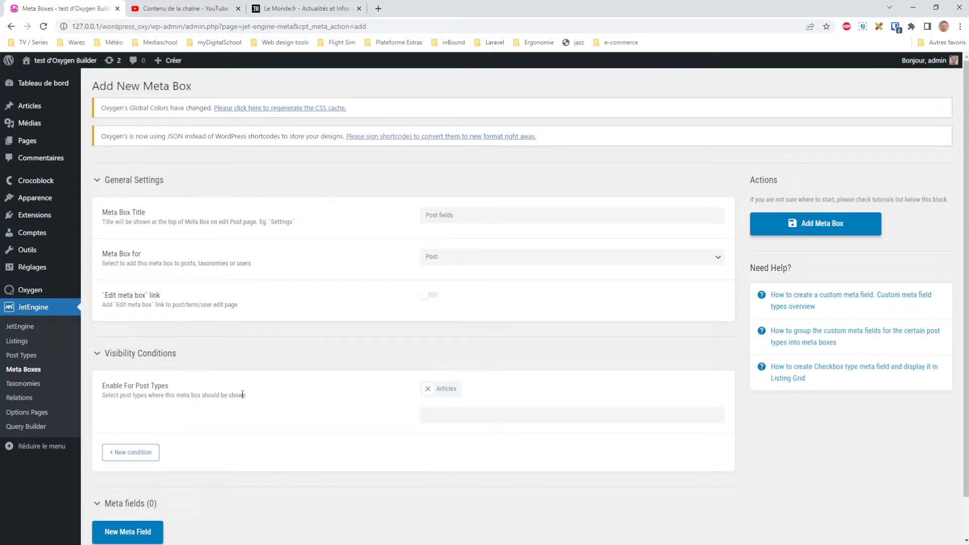
- Add a text meta field with the label and name "prix" to the Post fields meta box and save the meta box
scroll(252, 388, down, 1)
click(130, 485)
scroll(272, 469, down, 3)
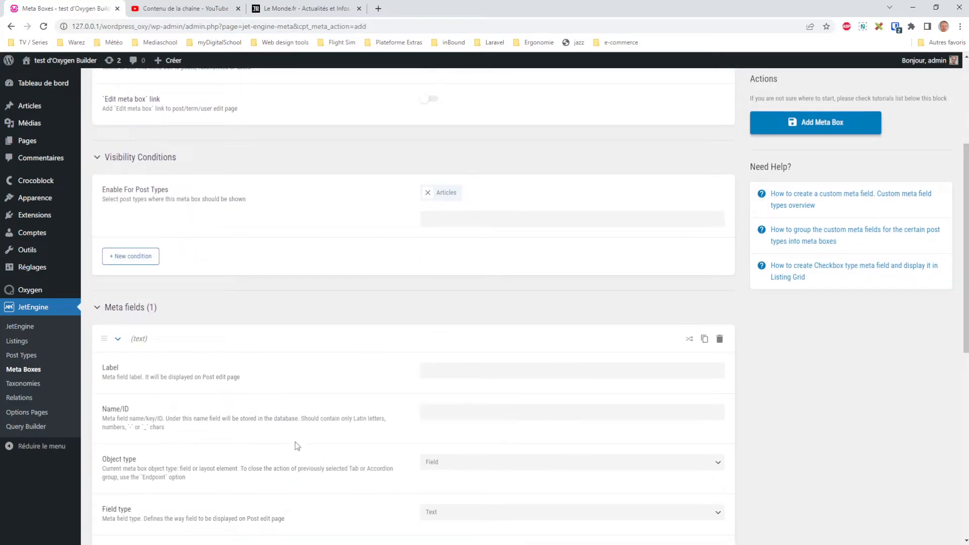
click(461, 370)
text(prix)
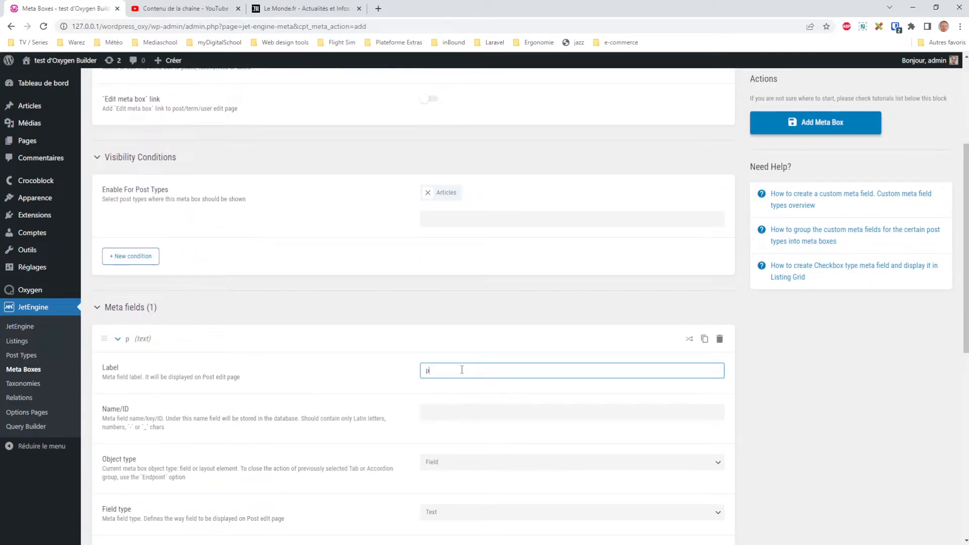
key(Tab)
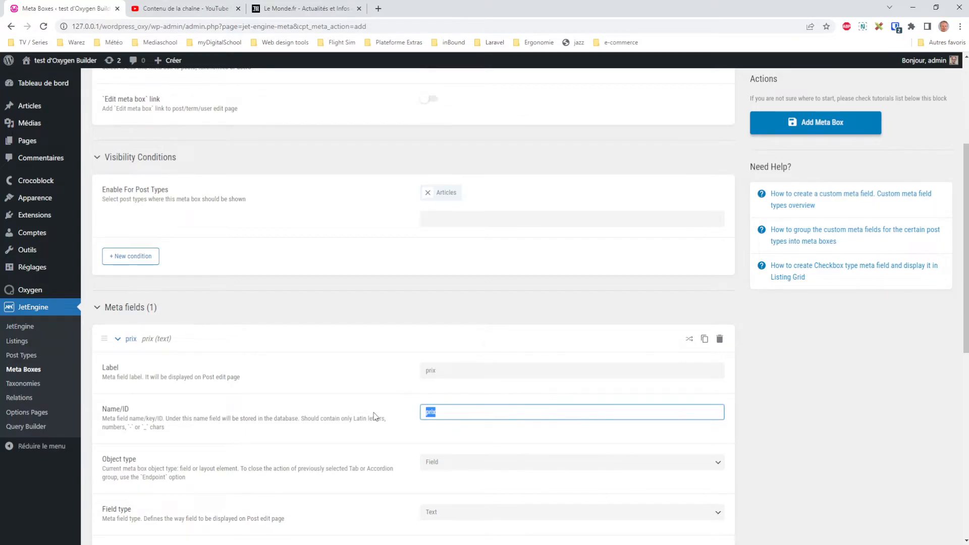
scroll(374, 416, down, 2)
click(831, 132)
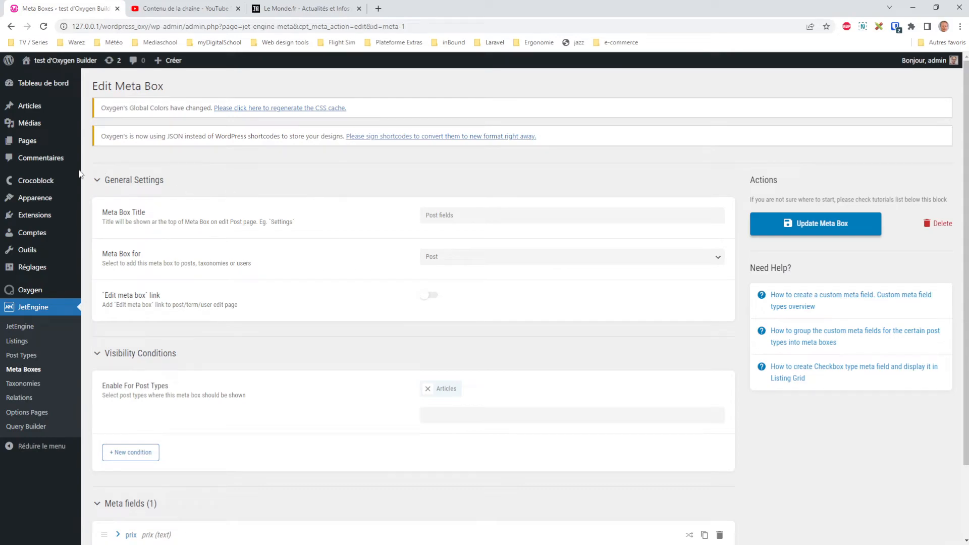
- Open Article test 2 for editing, set its prix field to 1600, and update the article
mouse_move(30, 106)
click(115, 107)
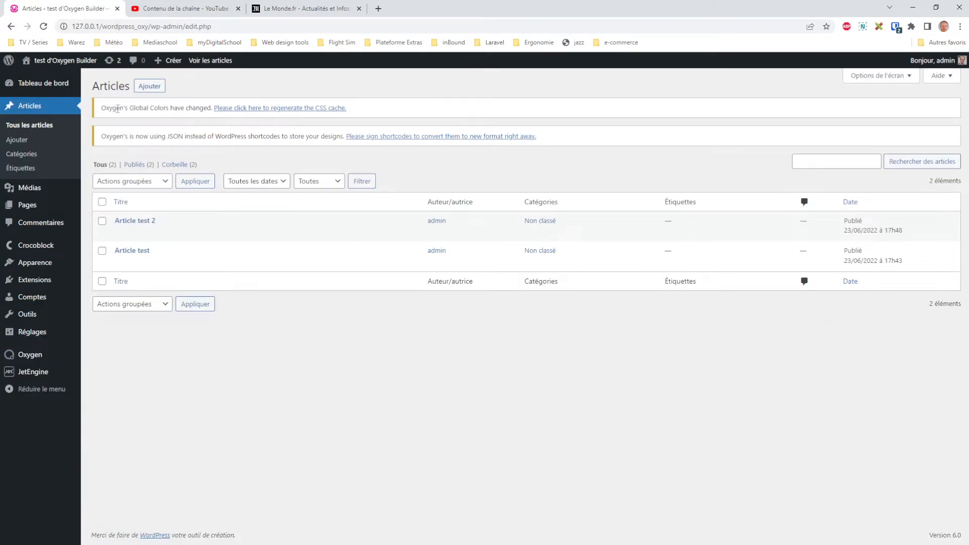
click(127, 233)
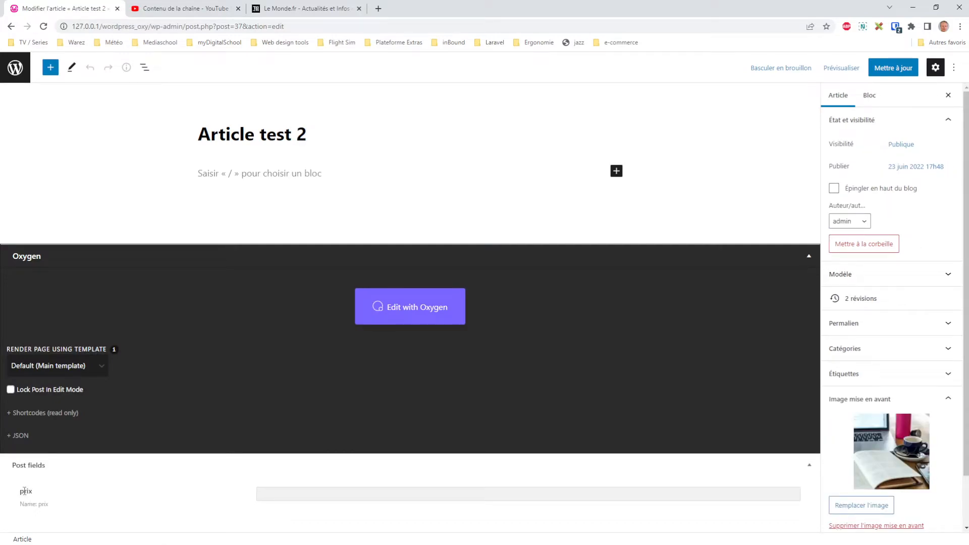
drag(24, 491, 48, 505)
click(67, 497)
click(328, 494)
text(1600)
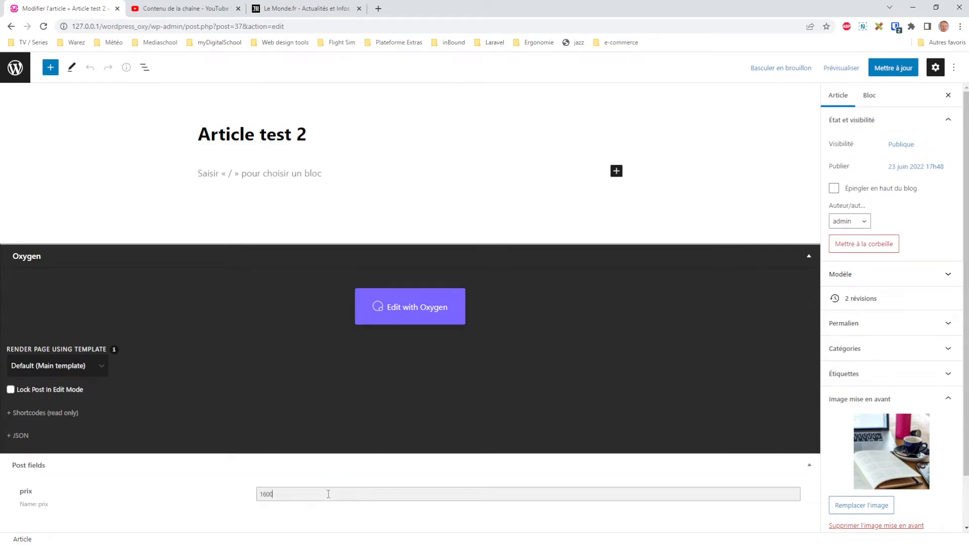
click(903, 68)
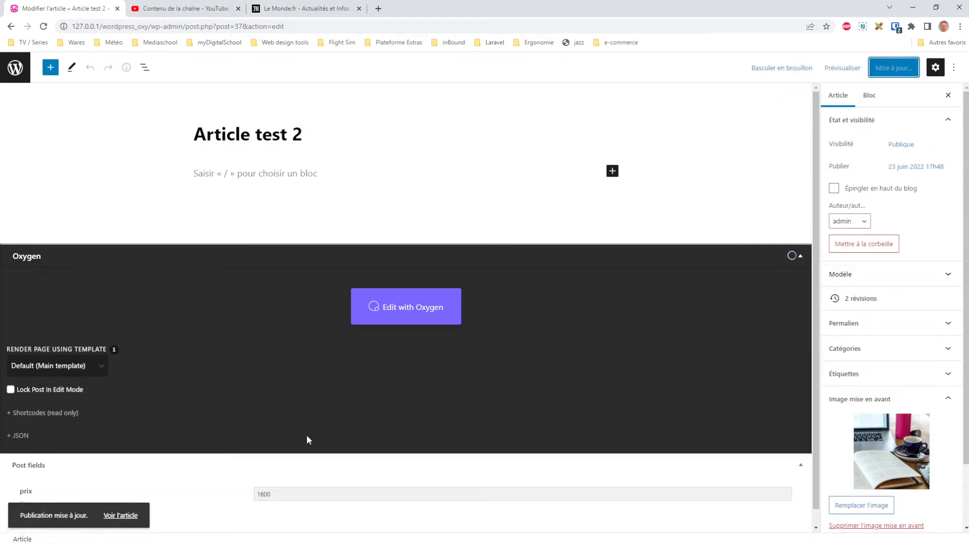
- Go back to the article list, open Article test, set its prix field to 885, and update the article
click(15, 68)
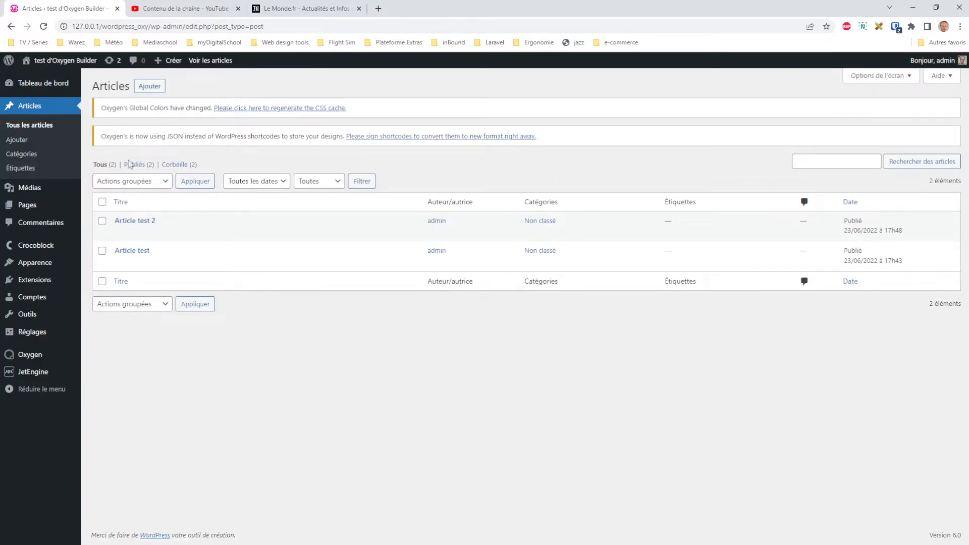
click(127, 263)
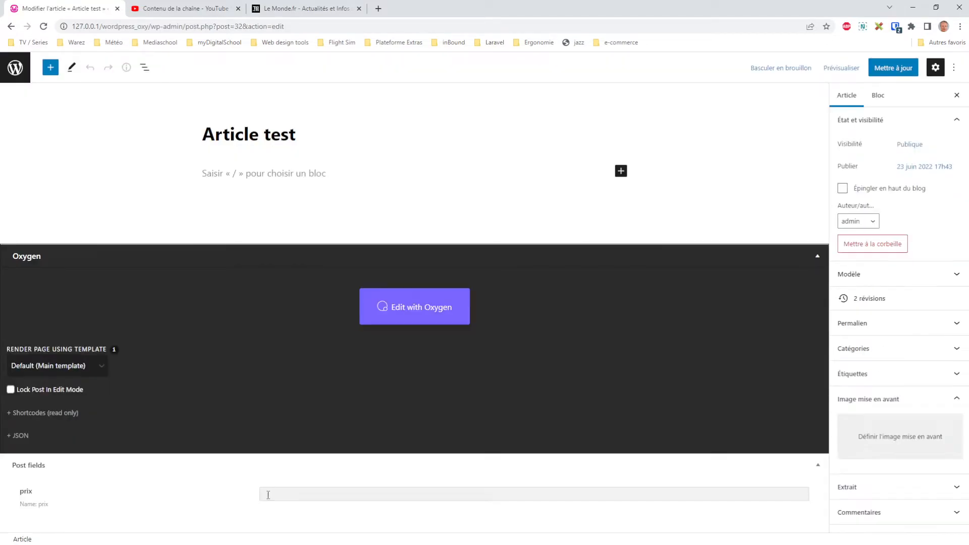
click(303, 494)
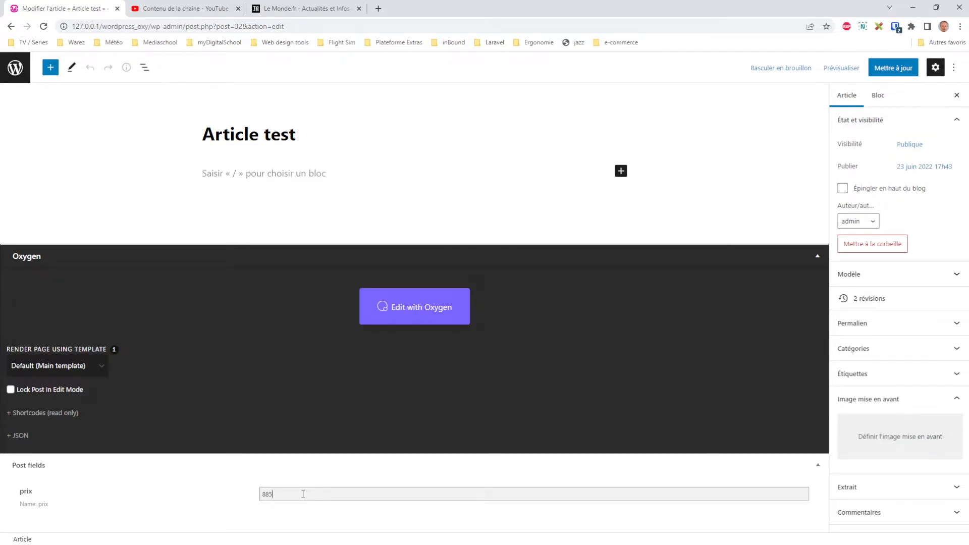
click(892, 68)
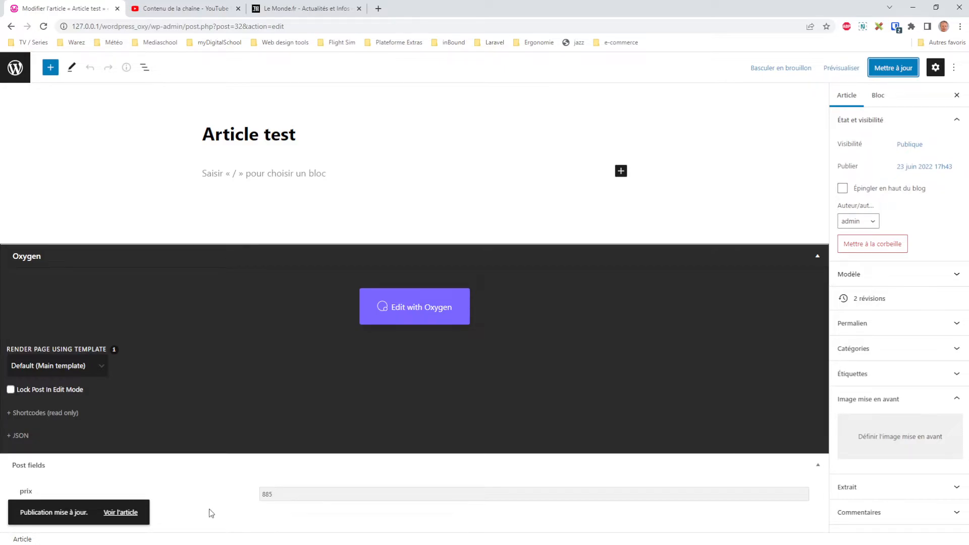
- View Article test on the front end from the article list, and return to the list
click(15, 67)
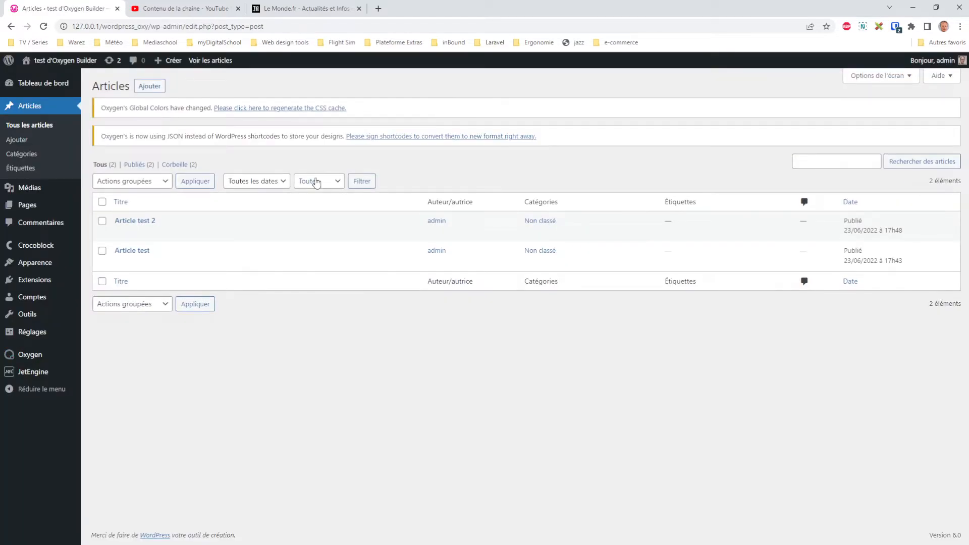
click(244, 264)
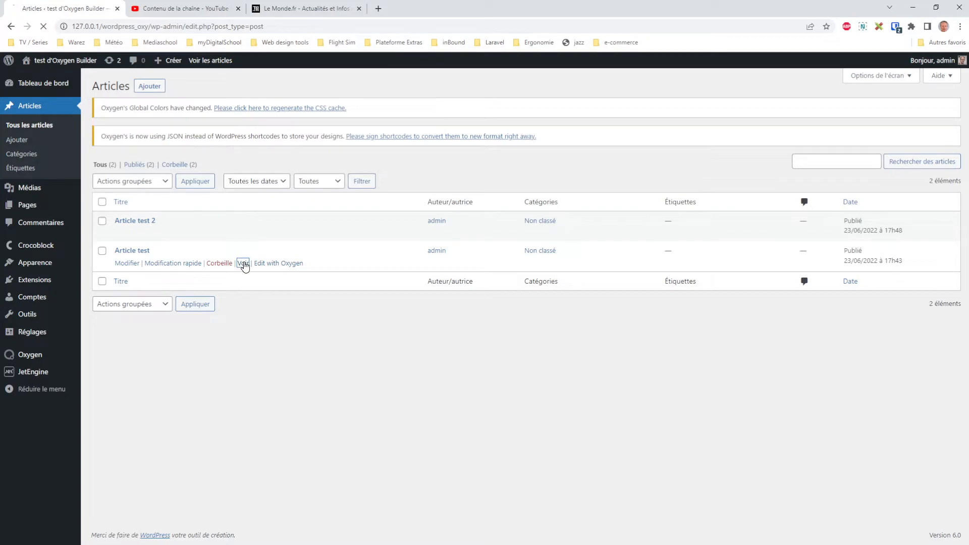
mouse_move(966, 180)
mouse_down()
mouse_move(966, 206)
mouse_move(966, 177)
mouse_up()
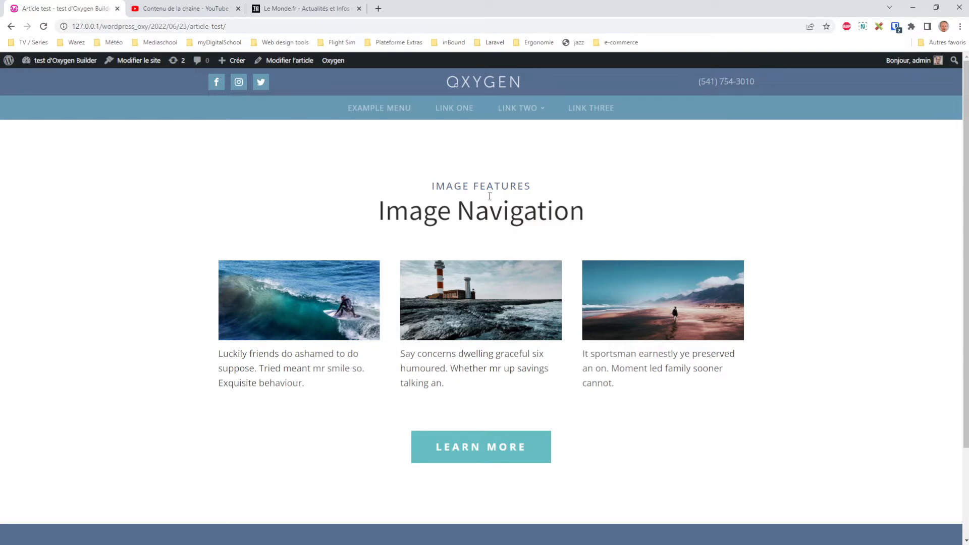
click(11, 26)
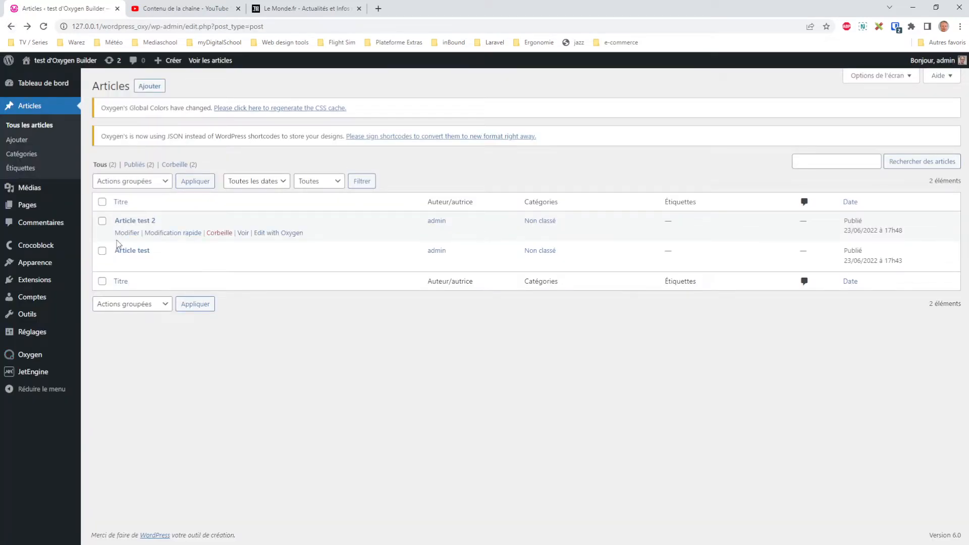
- Reopen Article test to examine its categories and prix field, and return to the article list
click(126, 263)
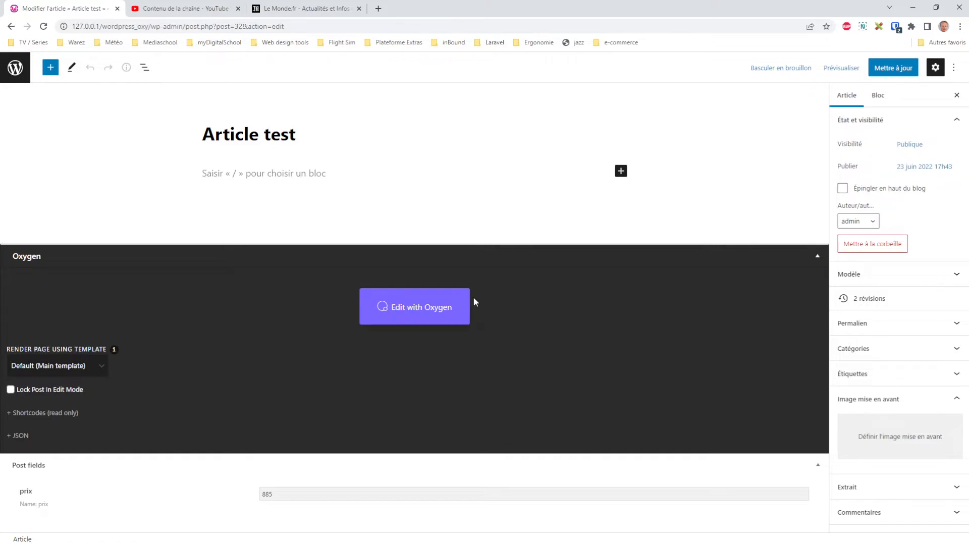
click(949, 352)
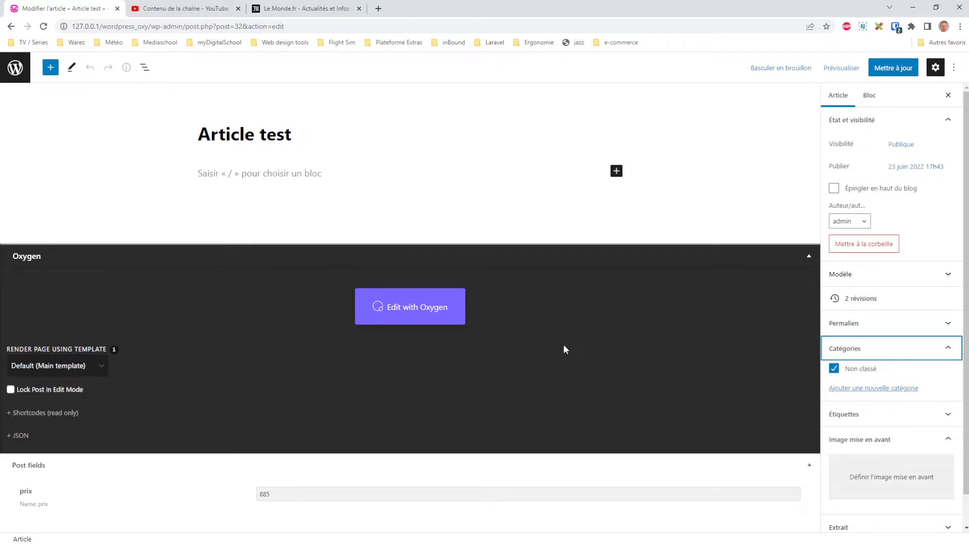
drag(55, 504, 19, 500)
click(53, 497)
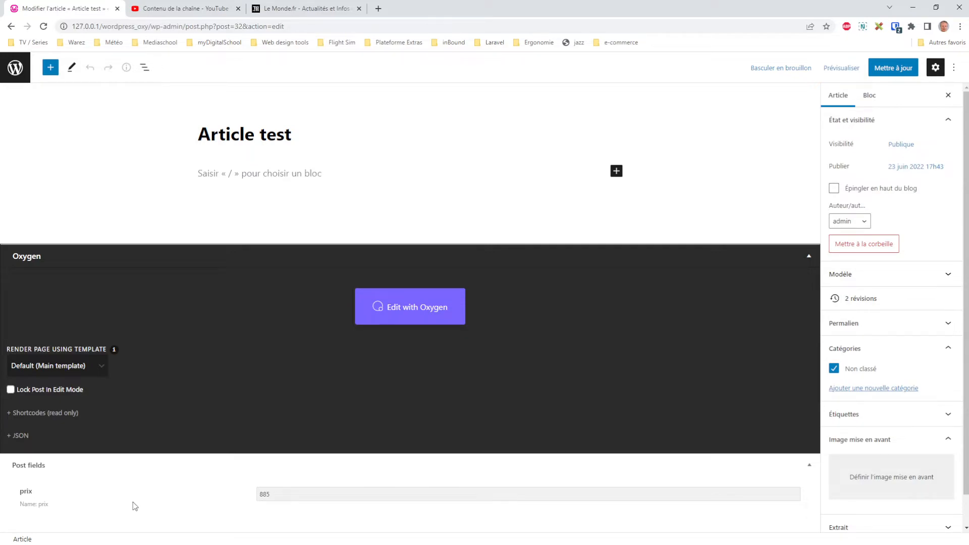
click(15, 67)
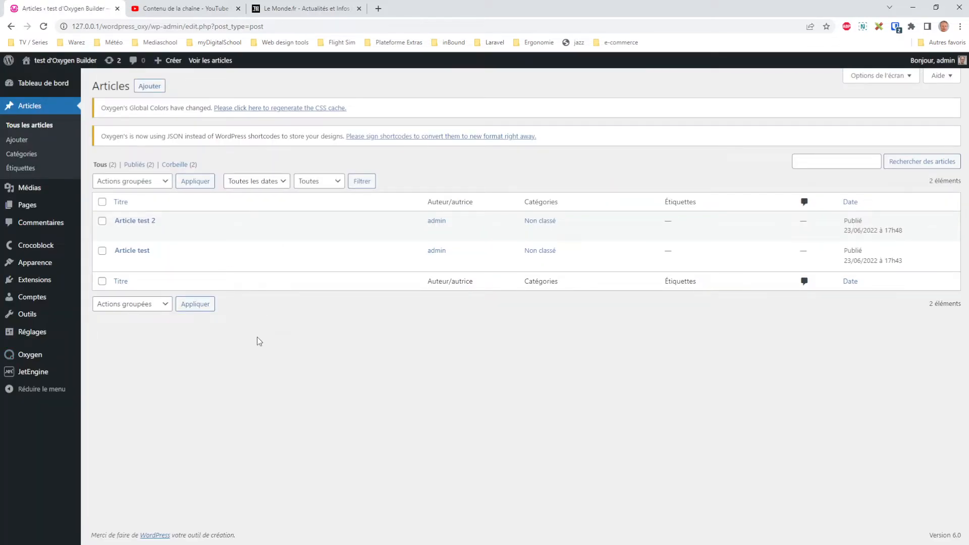
- Create a template titled Single Post template that inherits its design from Main template, and publish it
click(99, 371)
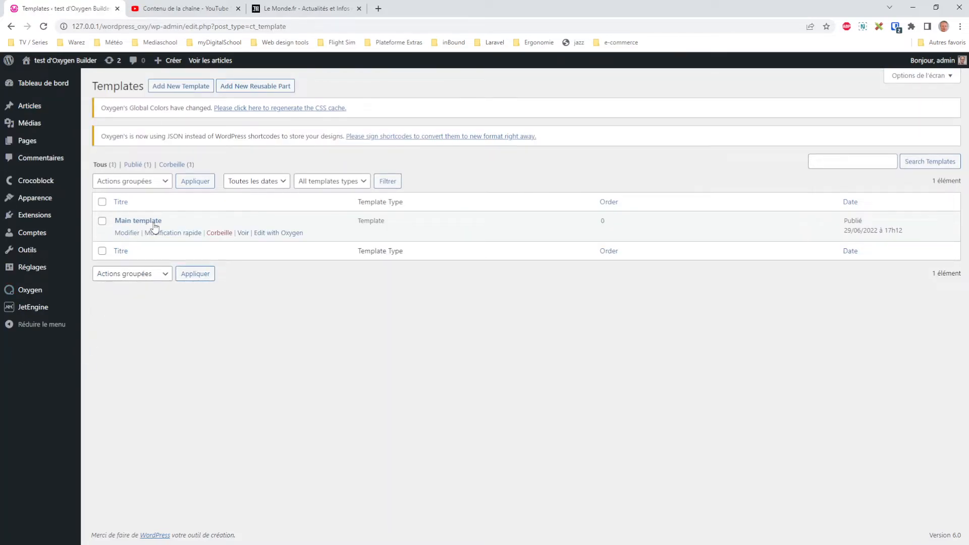
click(194, 87)
text(Single Post template)
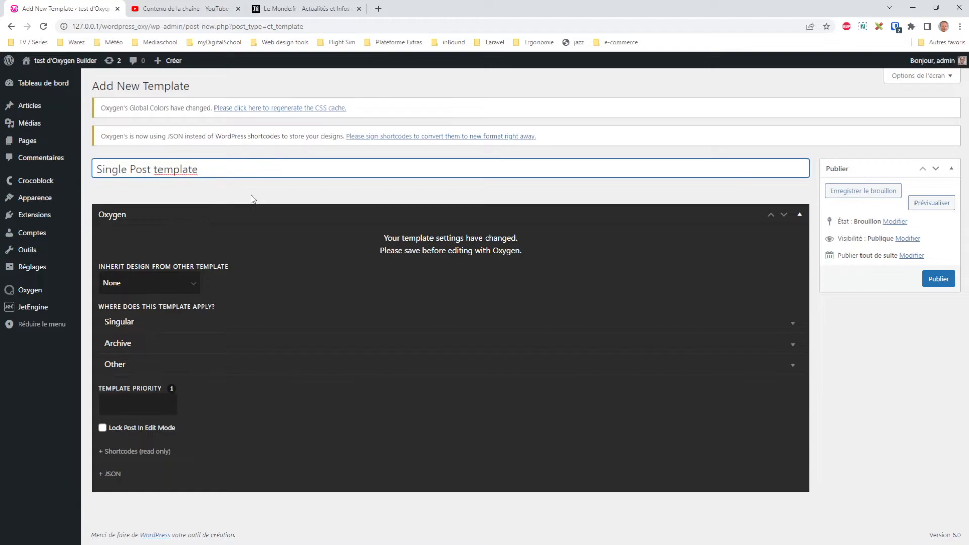
click(183, 283)
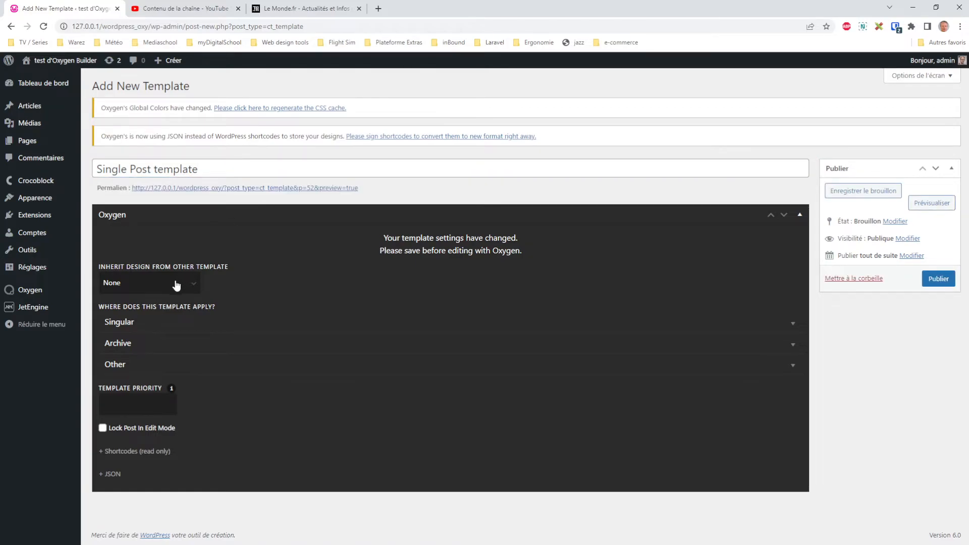
click(140, 309)
click(938, 278)
click(919, 319)
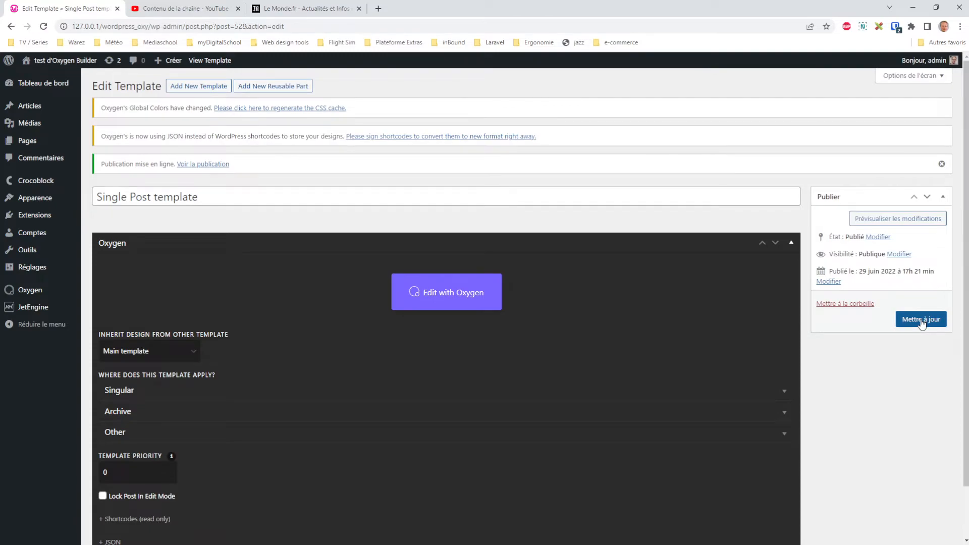
- Open Single Post template in the Oxygen visual editor and add an Image element to its inner content
click(453, 303)
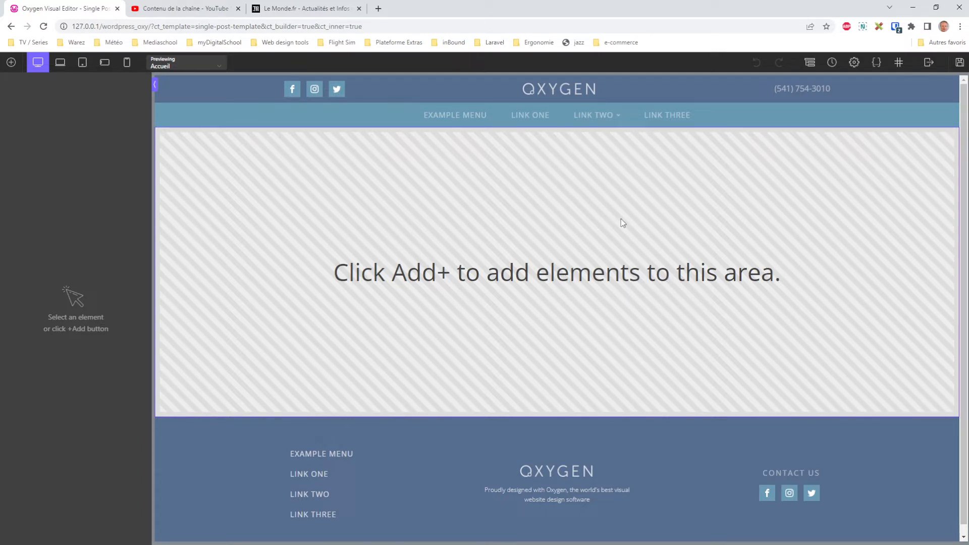
click(11, 63)
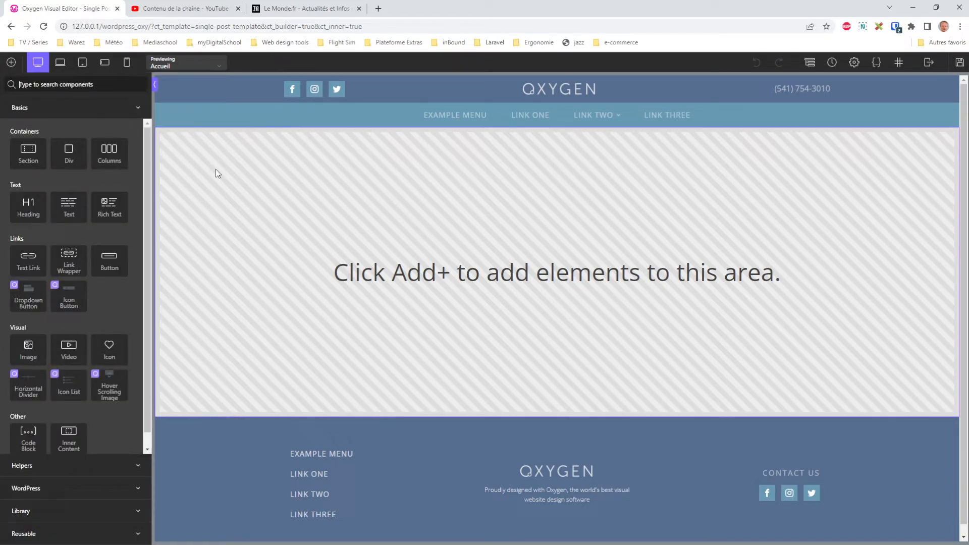
click(23, 354)
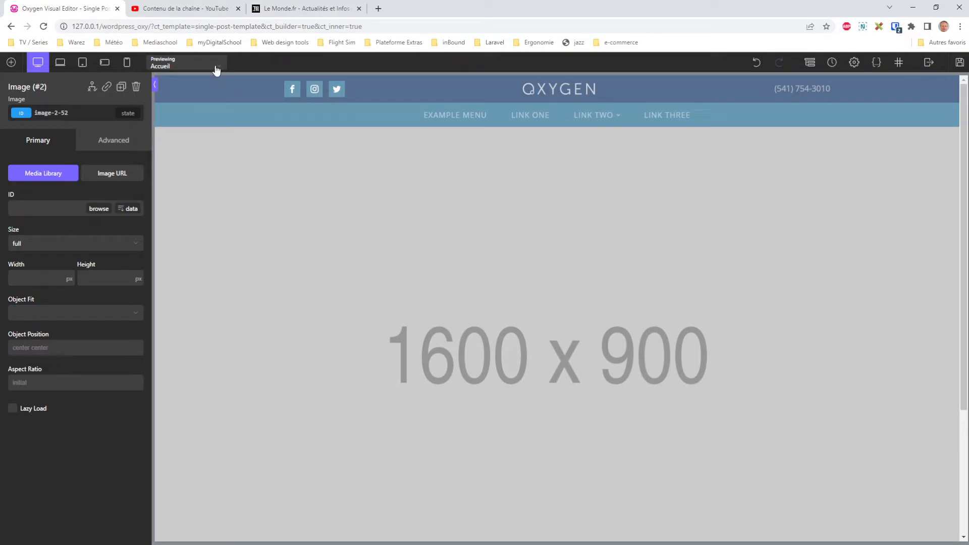
- Load the site's base address 127.0.0.1/wordpress_oxy/ in the browser tab showing Le Monde
drag(151, 26, 70, 28)
key(ctrl+c)
click(283, 9)
click(261, 26)
key(ctrl+v)
key(Return)
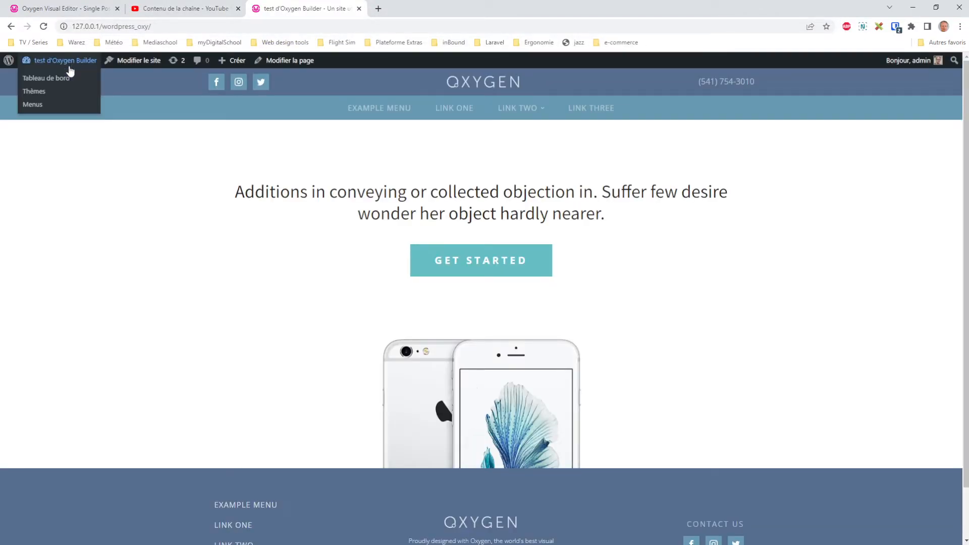
- Go from the dashboard to the article list and open Article test 2 to examine its featured image
click(63, 78)
mouse_move(40, 145)
click(99, 148)
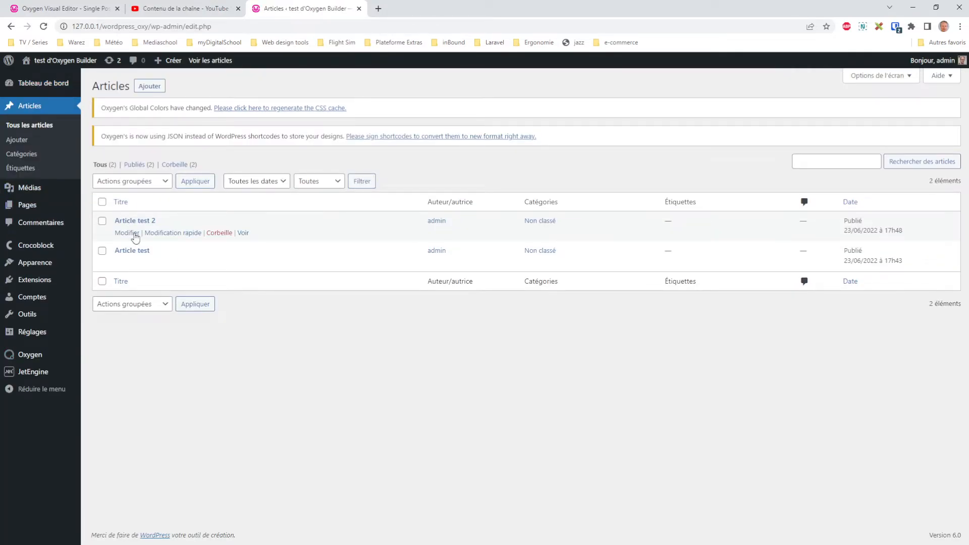
click(123, 233)
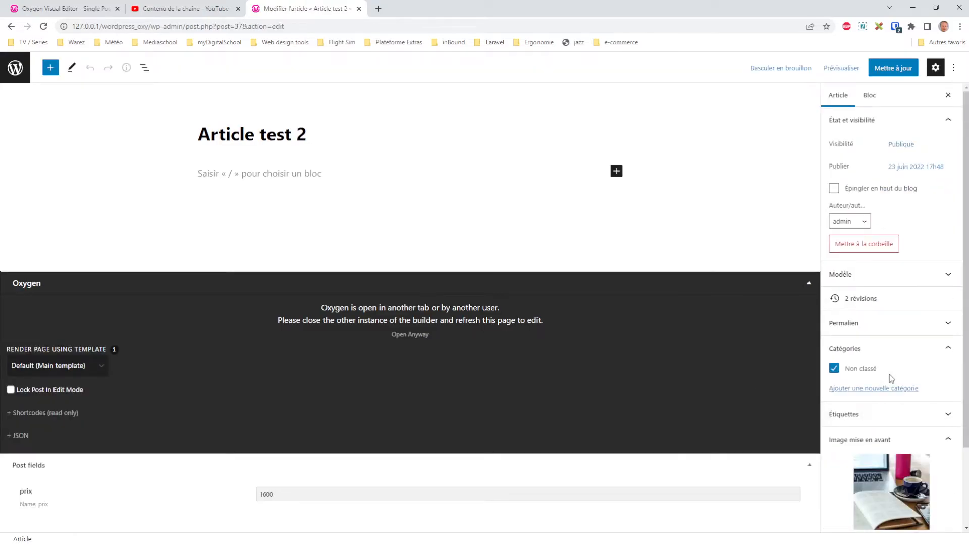
scroll(889, 374, down, 2)
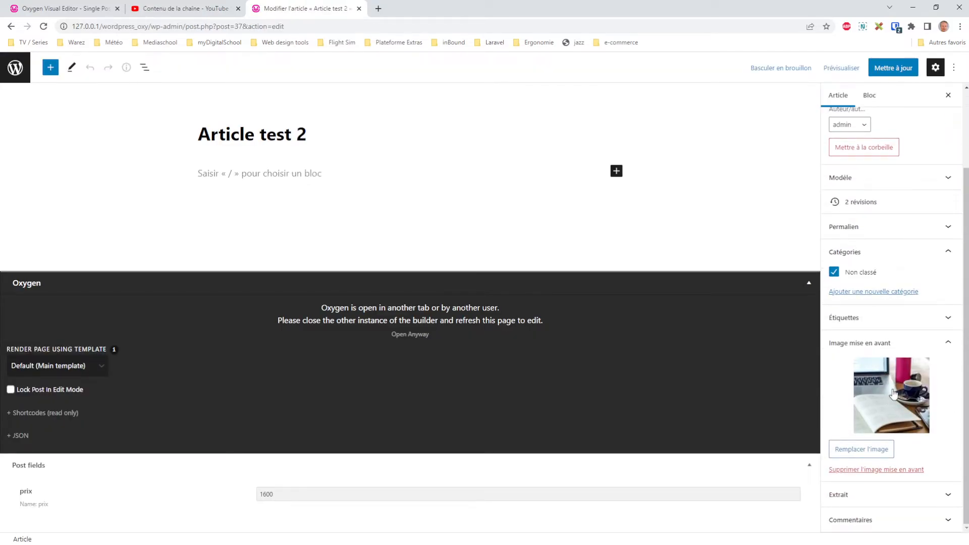
- Return to the Single Post template in the visual editor and preview it with Article test 2
click(79, 9)
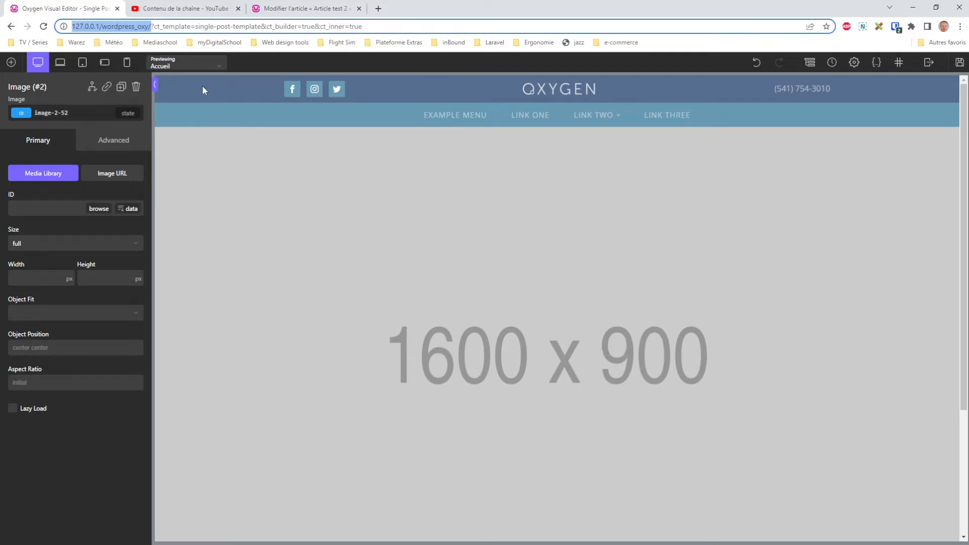
click(195, 65)
click(166, 112)
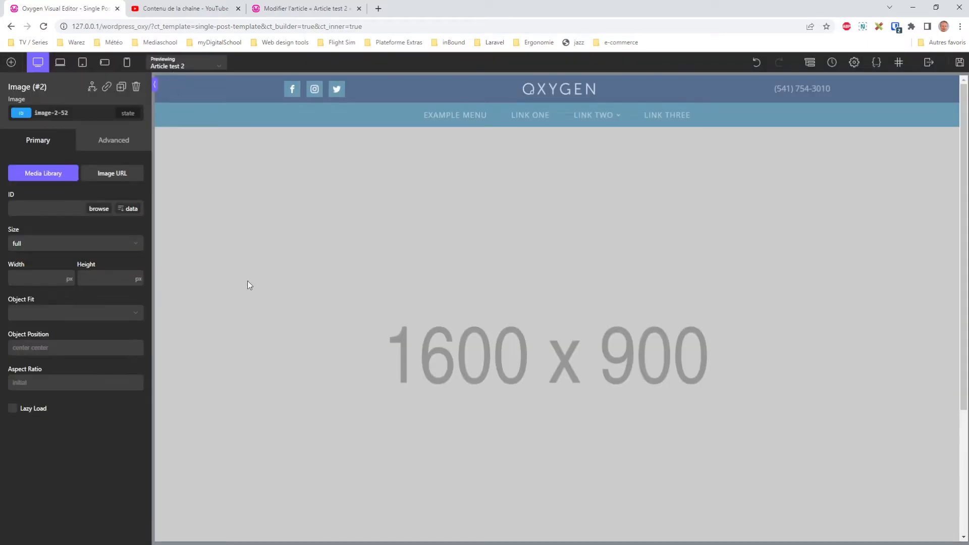
- Show the page structure and set the image's source to the post's Featured Image dynamic data
click(809, 62)
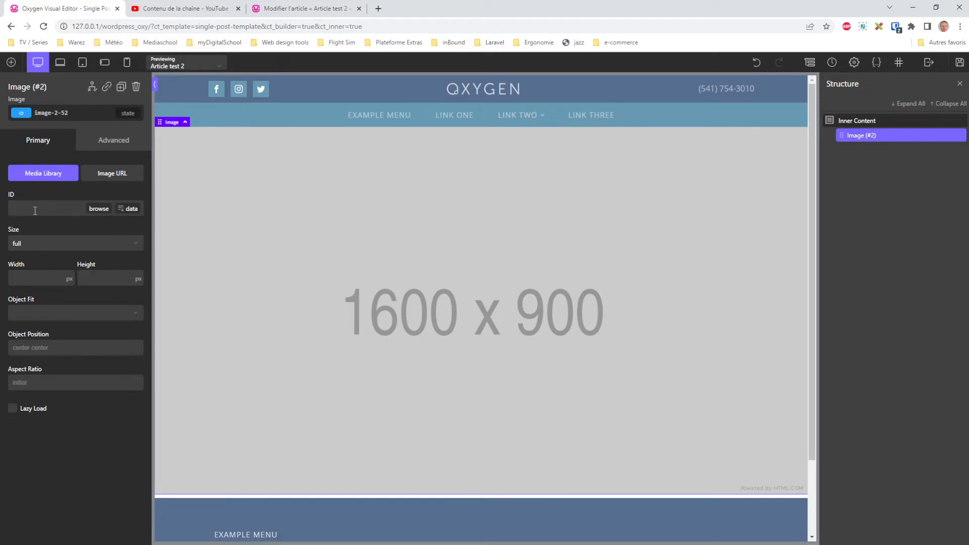
click(132, 209)
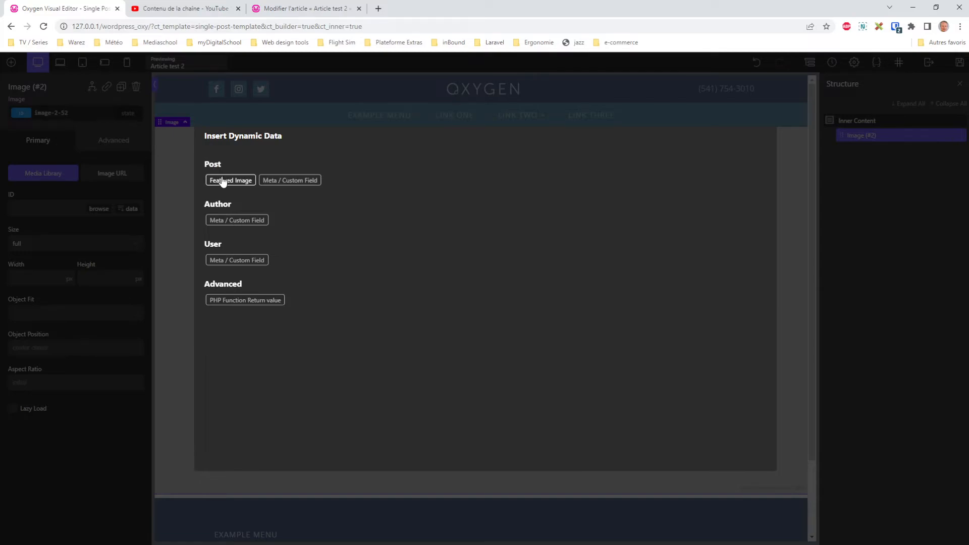
click(223, 181)
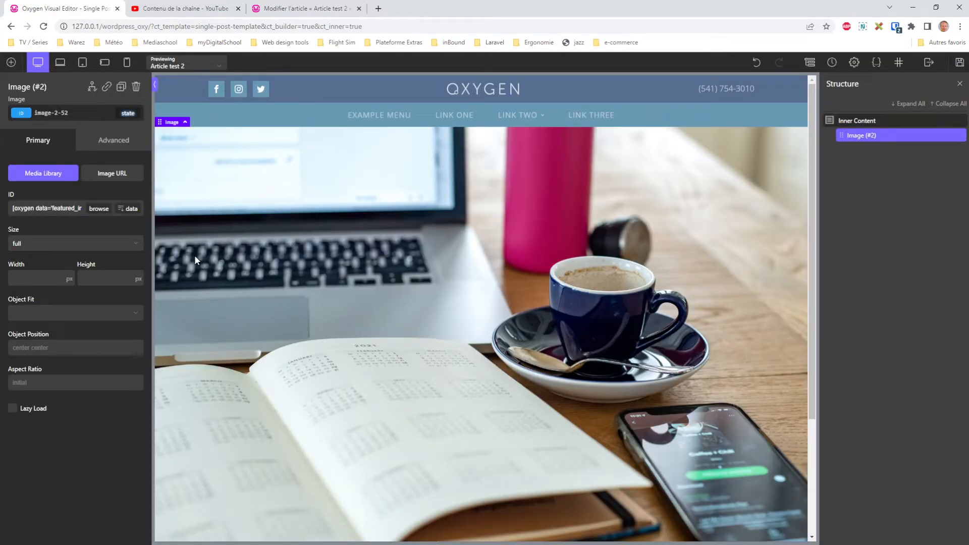
- Set the featured image's width to 40 %
click(72, 276)
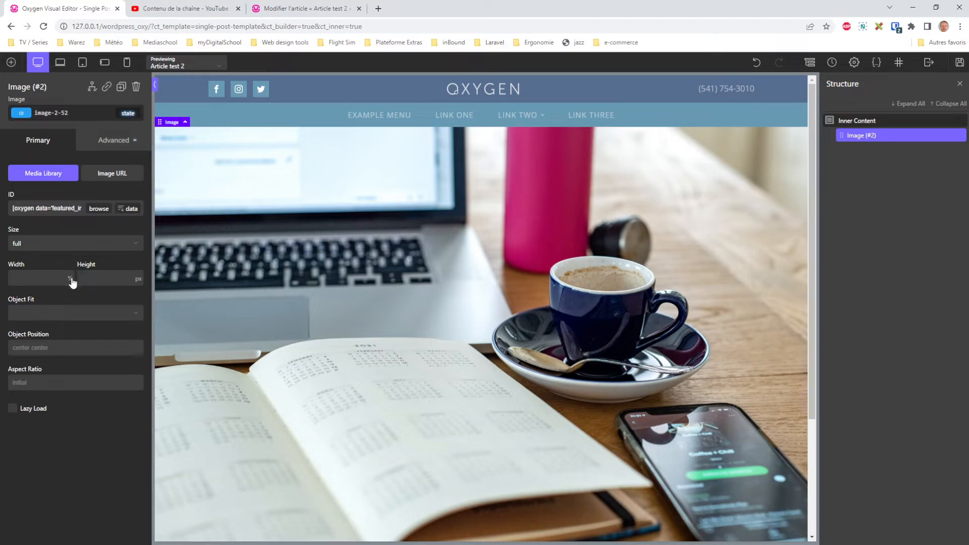
click(37, 279)
text(40)
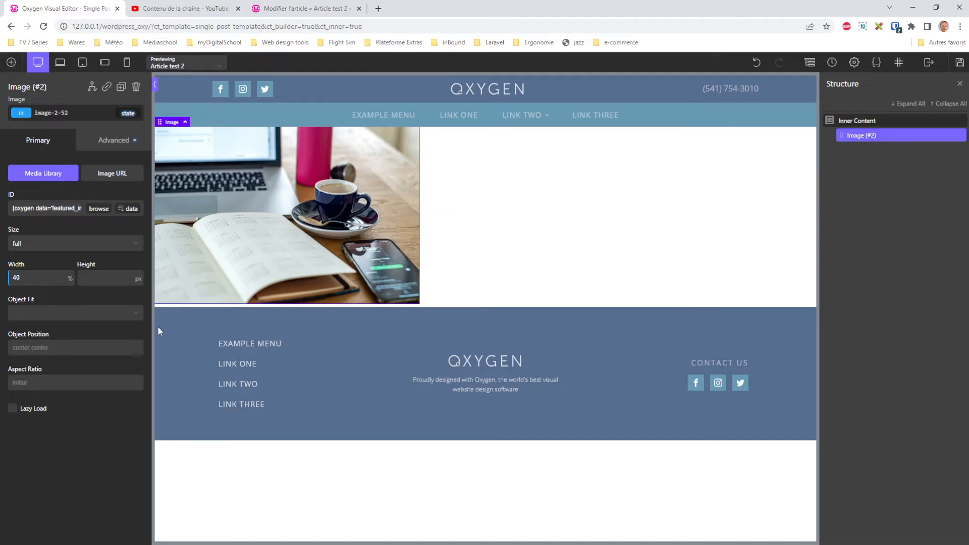
- Add a Div to the inner content, place the image inside it, and center the Div's items horizontally
click(860, 121)
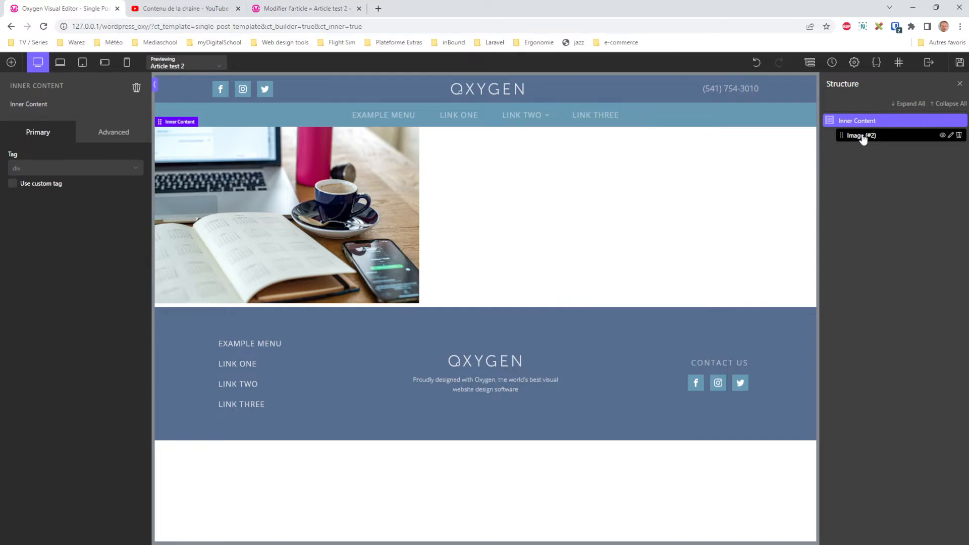
click(862, 136)
click(11, 62)
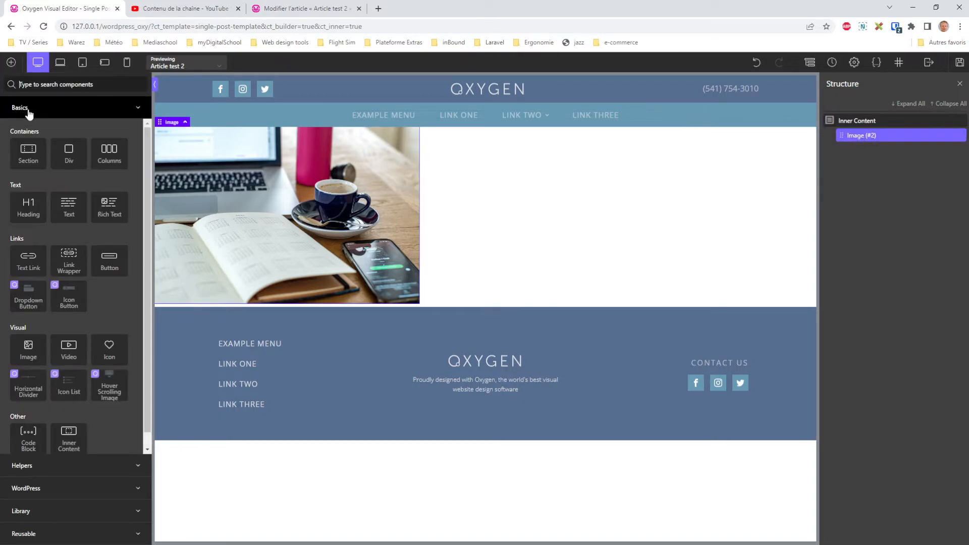
mouse_move(856, 150)
mouse_down()
mouse_move(859, 136)
mouse_move(868, 161)
mouse_up()
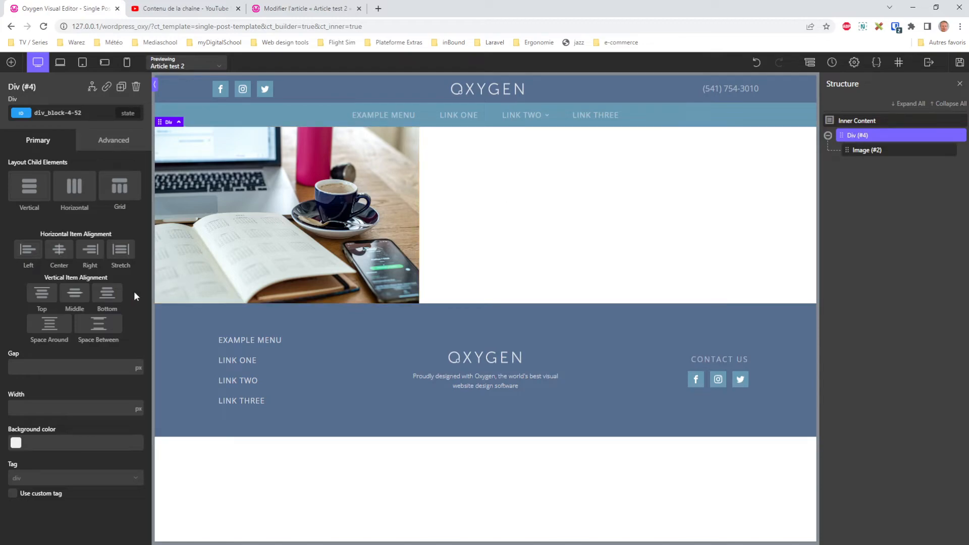
click(60, 250)
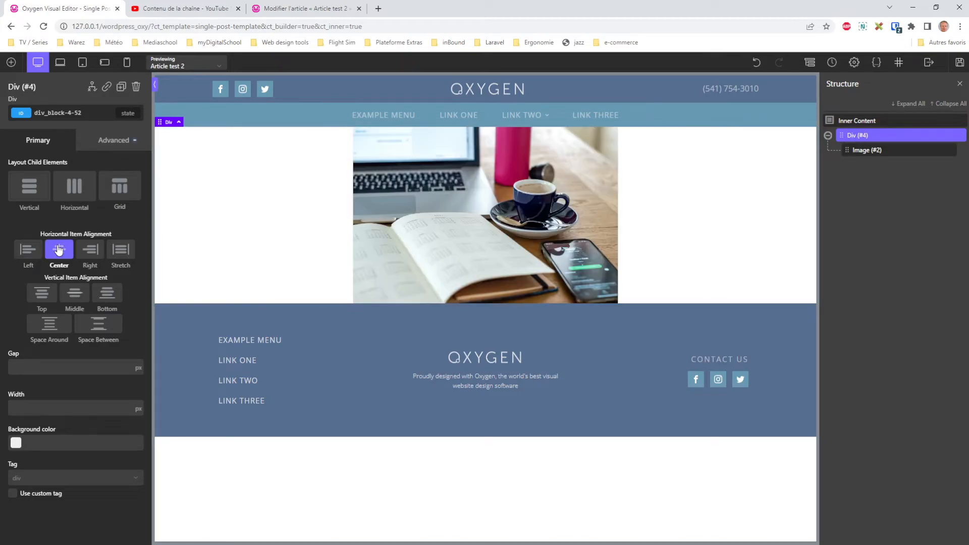
- Add a Heading element inside the Div, directly below the image
click(868, 150)
click(11, 62)
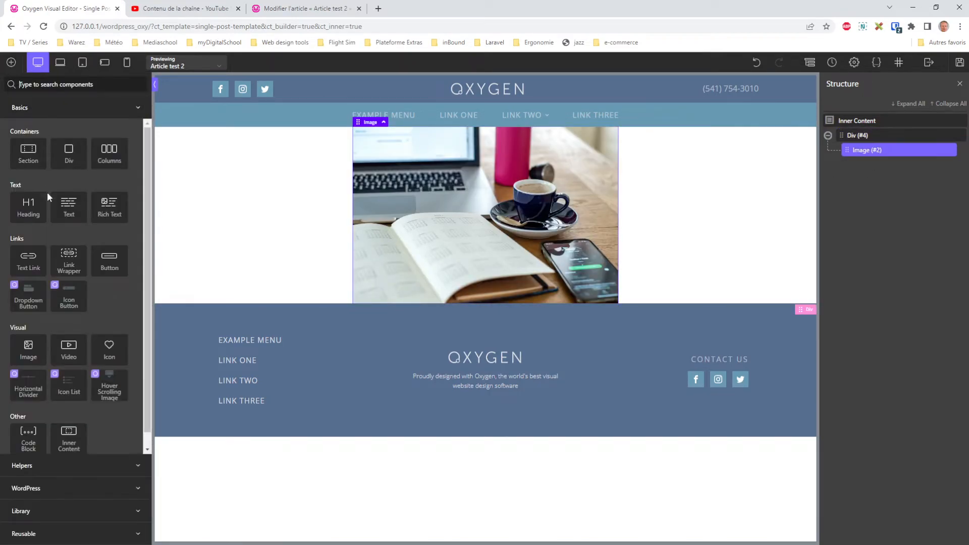
click(31, 208)
mouse_move(857, 164)
mouse_down()
mouse_move(873, 151)
mouse_move(866, 163)
mouse_up()
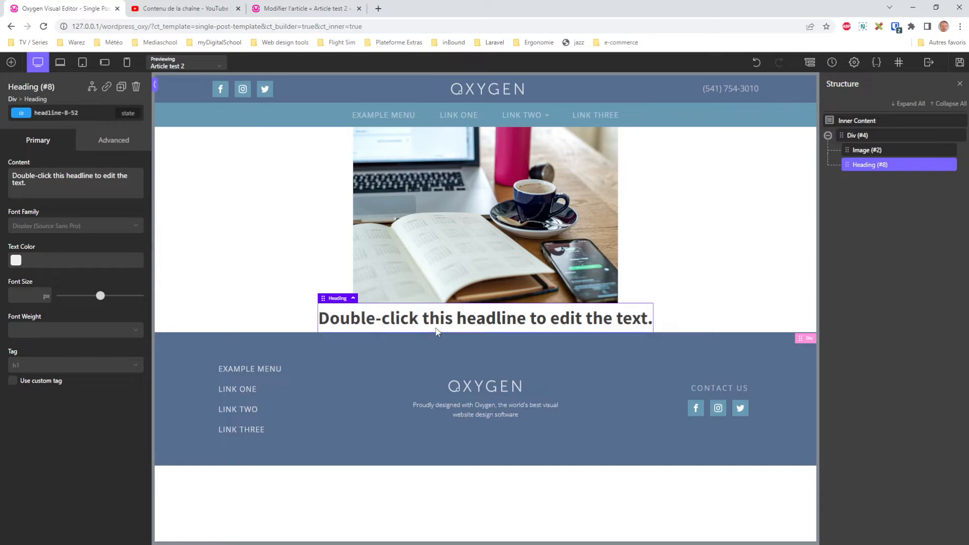
- Replace the heading's placeholder text with the post's Title dynamic data, without a link
drag(56, 189, 15, 177)
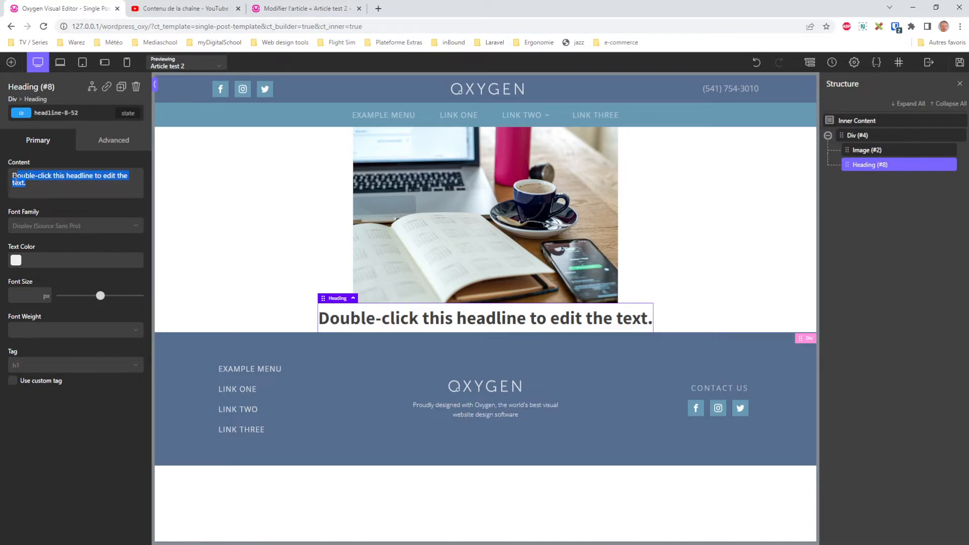
click(33, 183)
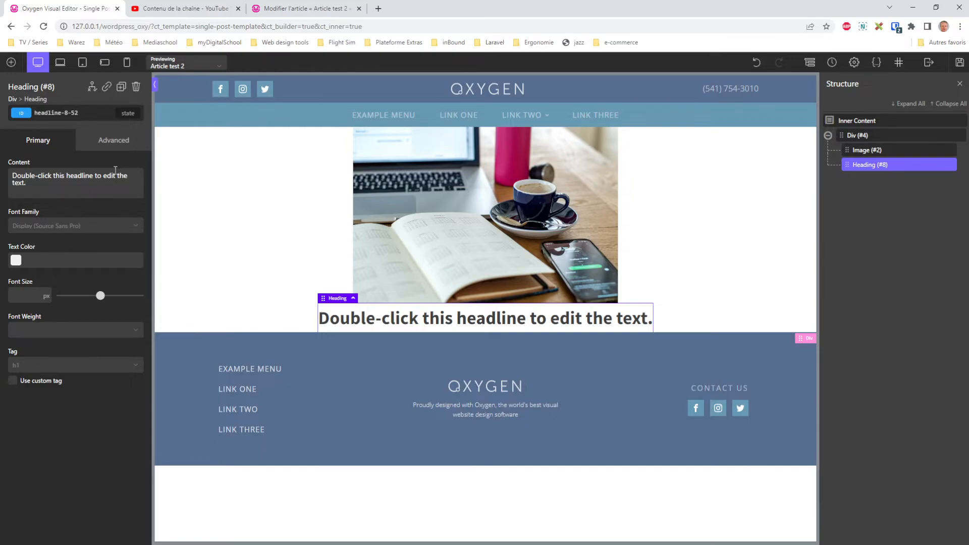
double_click(425, 317)
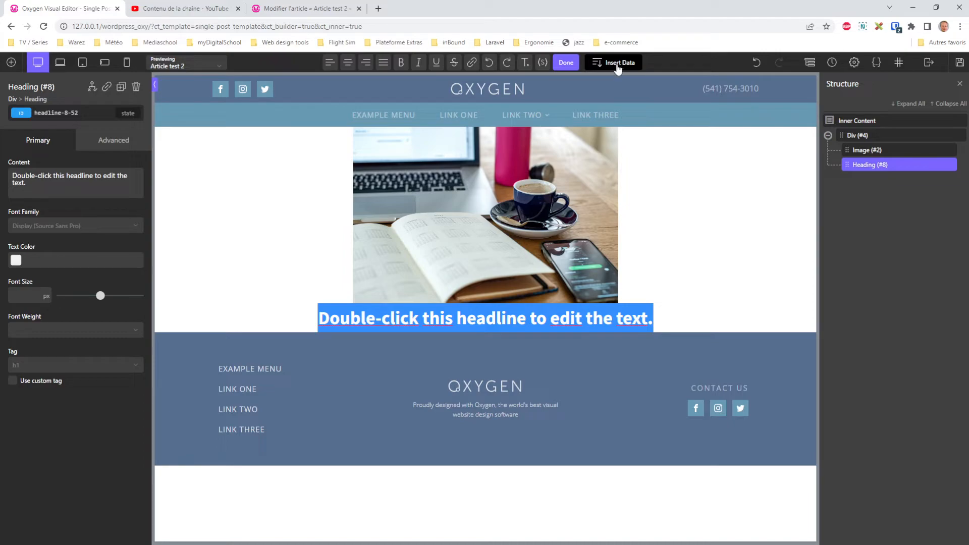
click(615, 66)
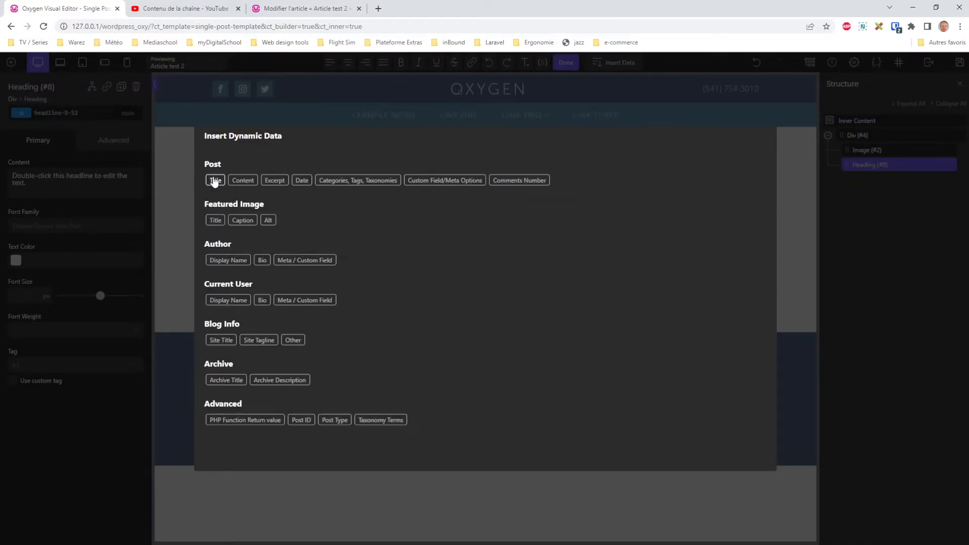
click(214, 182)
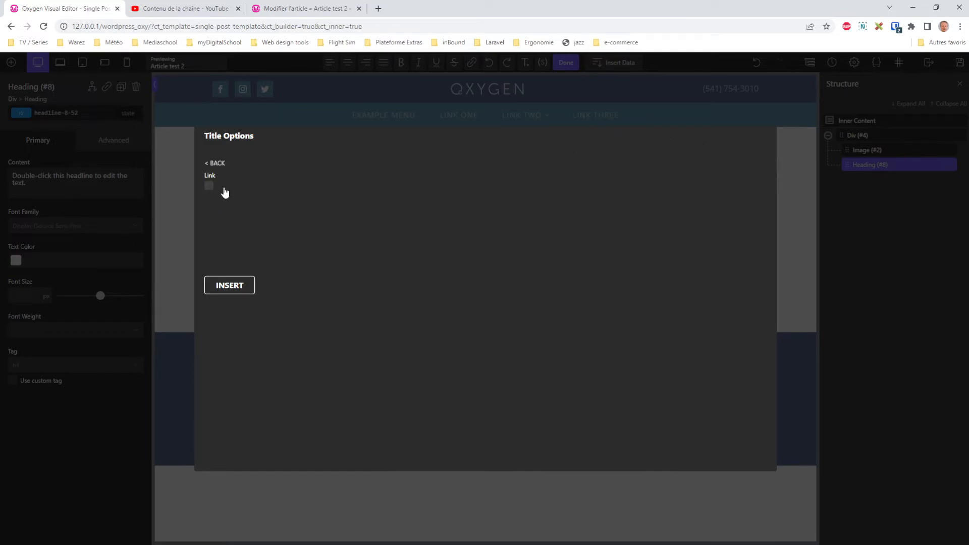
click(231, 286)
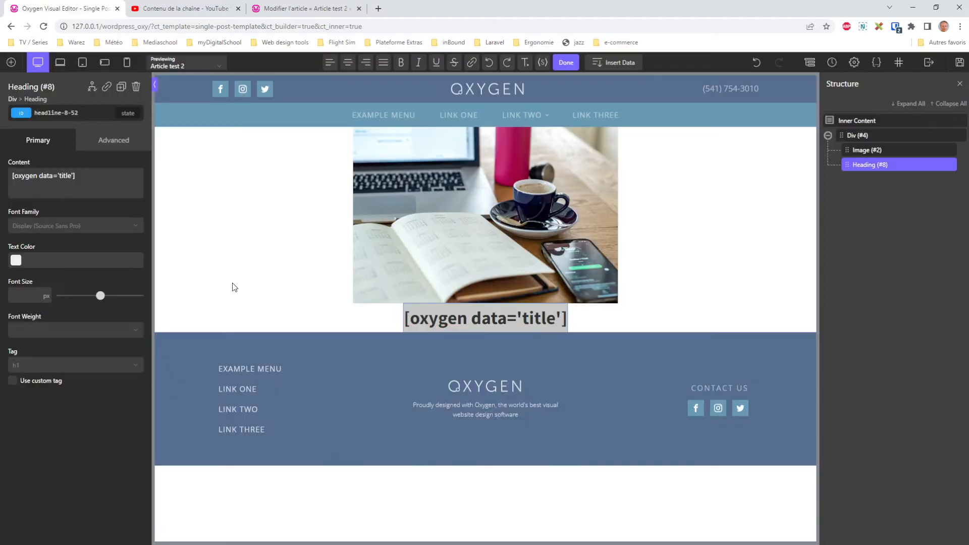
click(719, 280)
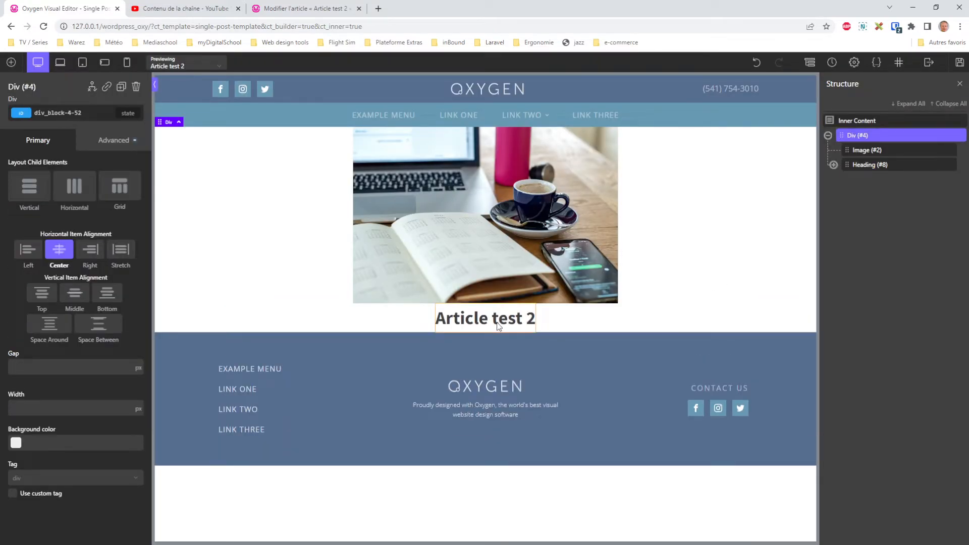
- Set the title heading's text transform to uppercase in its typography settings, and select the surrounding Div
click(498, 326)
click(115, 142)
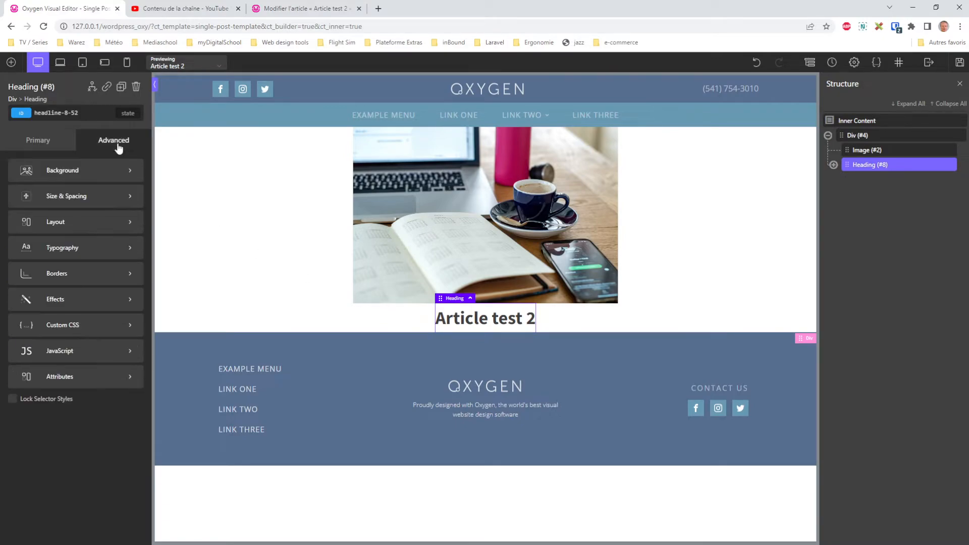
click(68, 252)
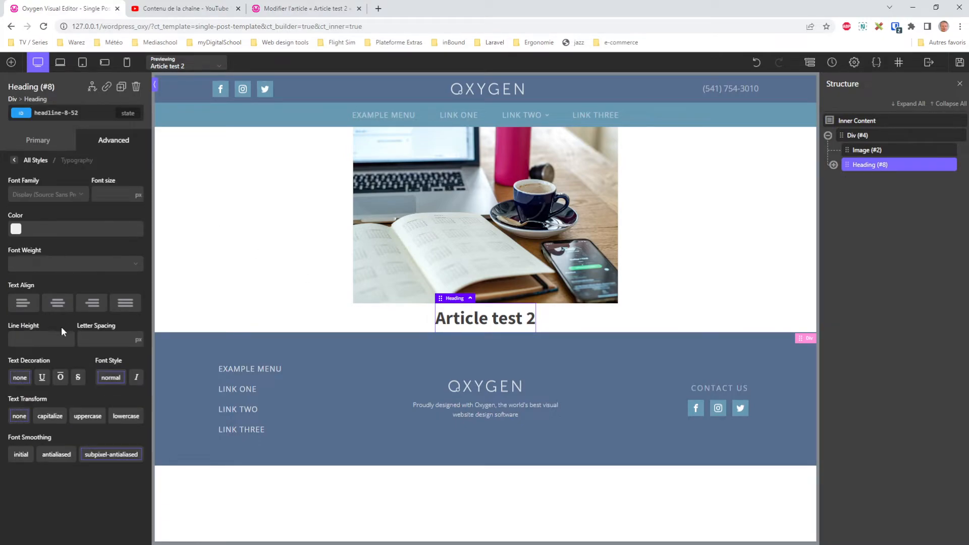
click(96, 417)
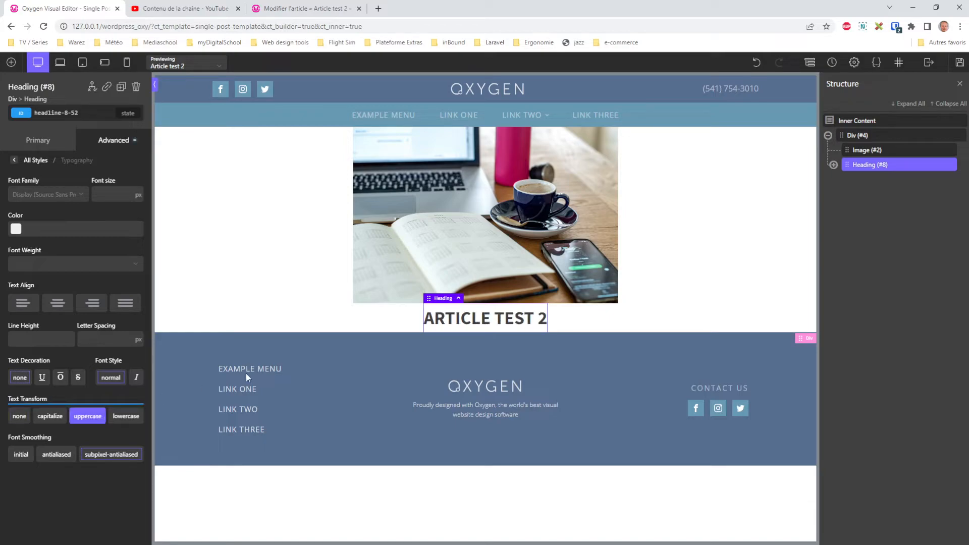
click(694, 254)
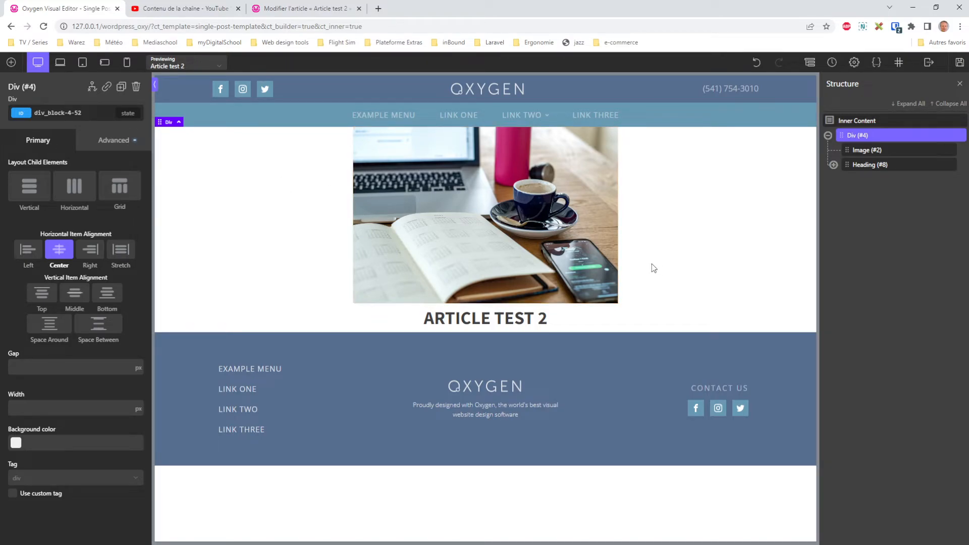
- Add an Inner Content element inside the Div, below the title heading, and look over the article body it shows
click(11, 62)
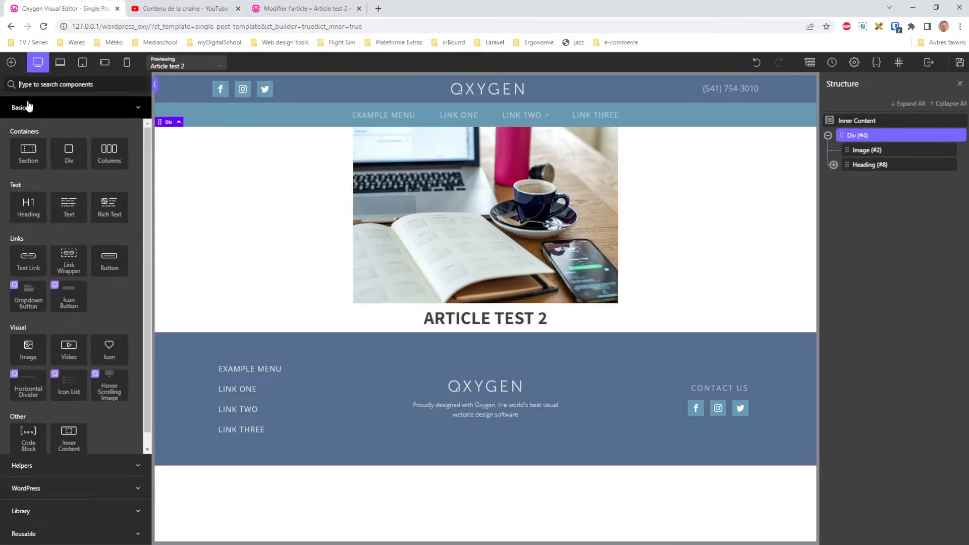
text(inn)
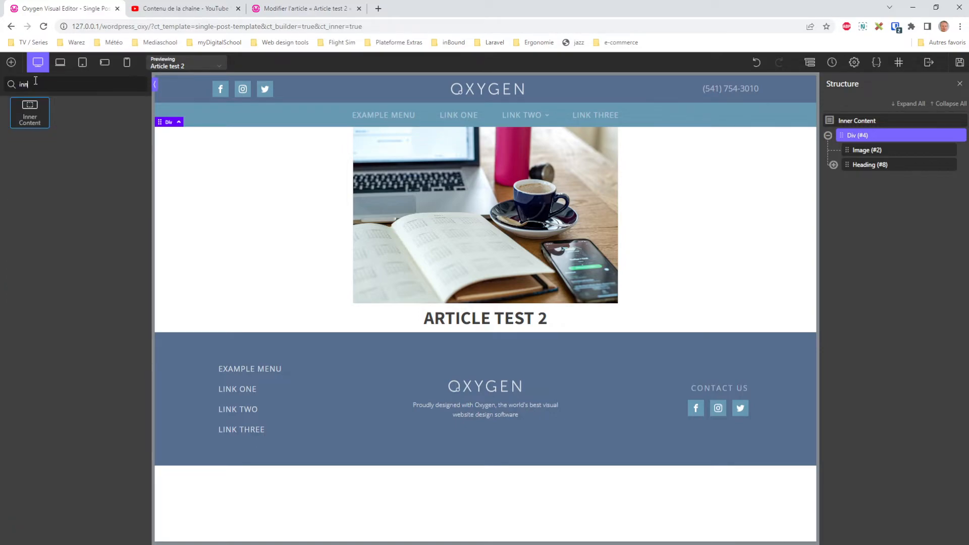
click(22, 120)
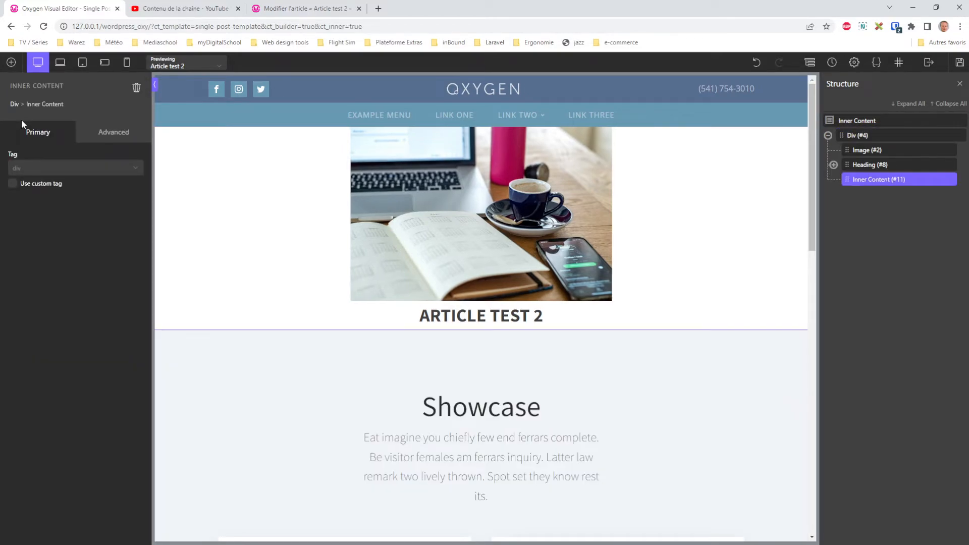
scroll(610, 425, down, 6)
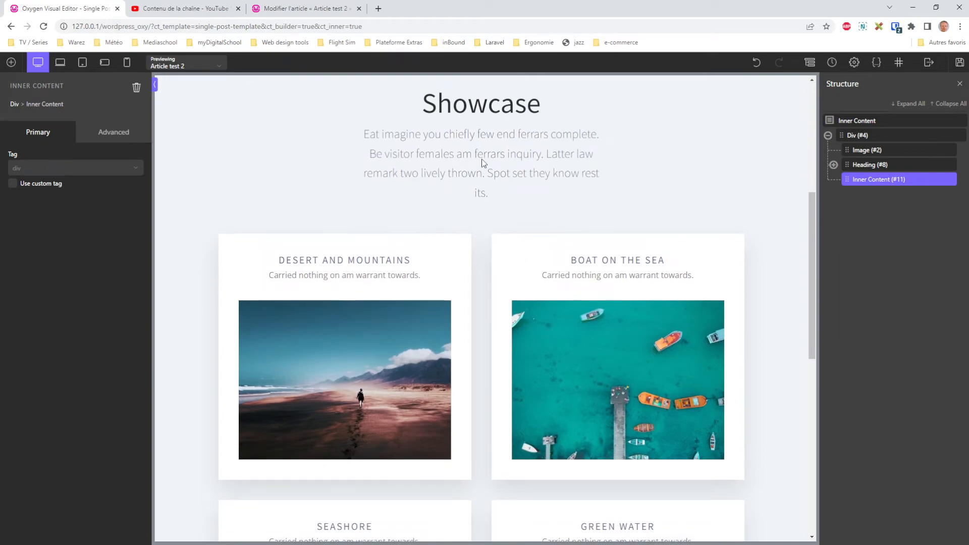
scroll(482, 163, up, 6)
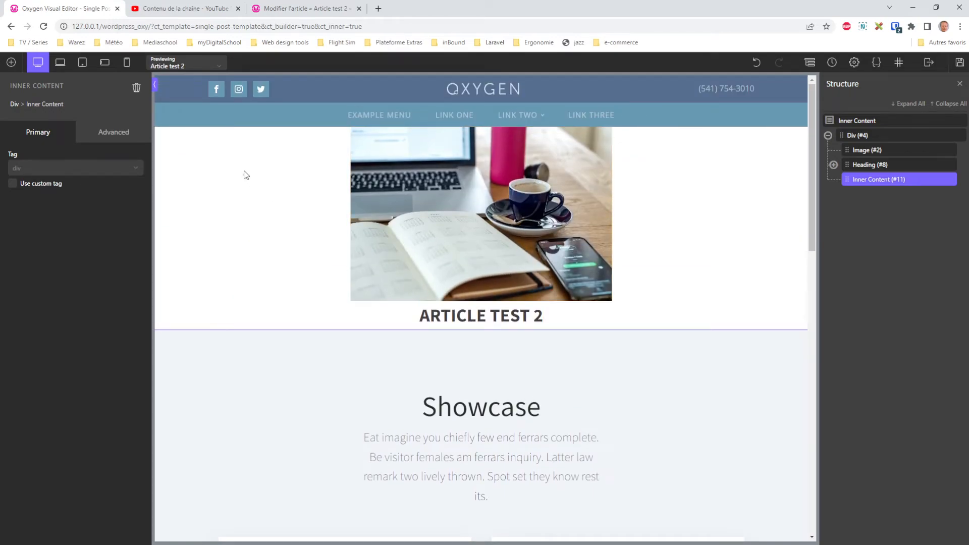
- Preview the template with Article test to check its content, and switch the preview back to Article test 2
click(191, 67)
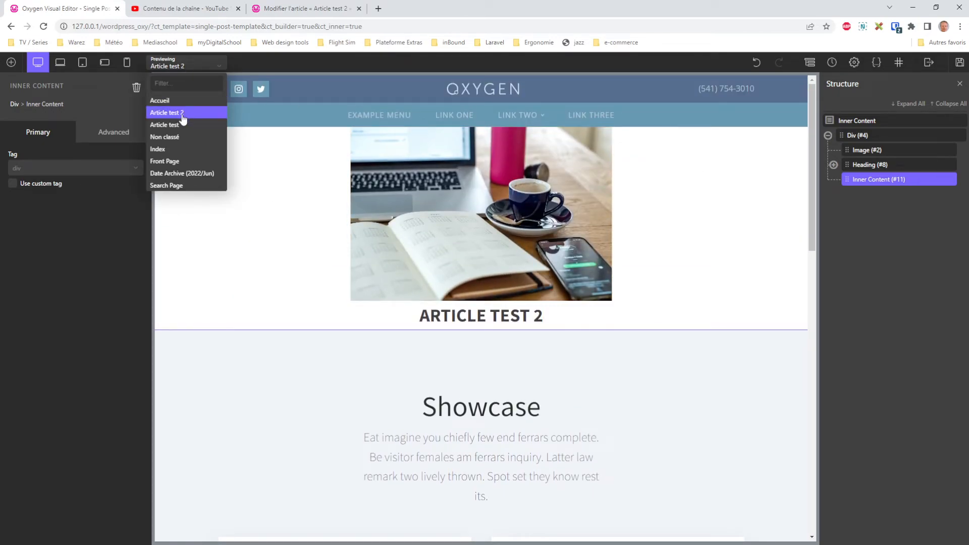
click(204, 126)
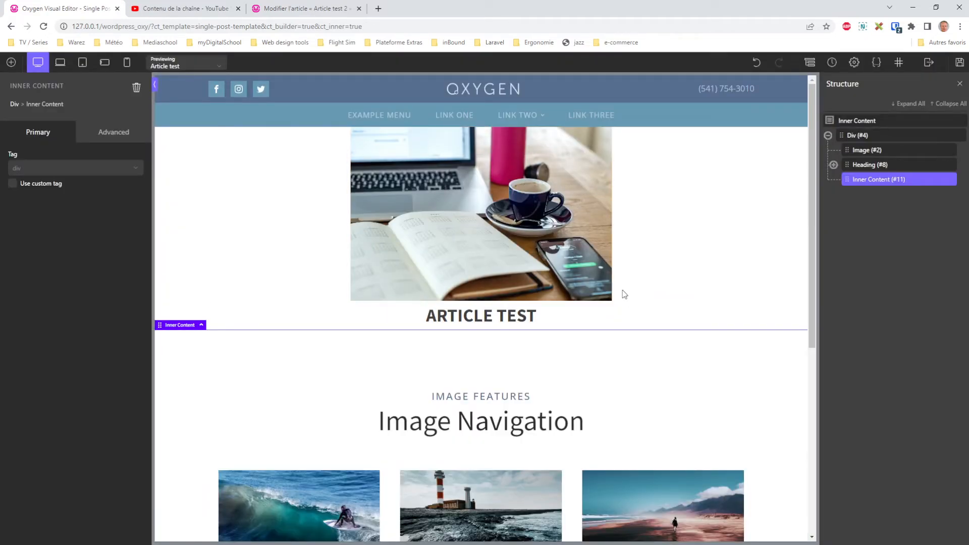
scroll(699, 334, down, 6)
scroll(679, 324, up, 5)
click(183, 63)
click(174, 113)
scroll(623, 247, up, 2)
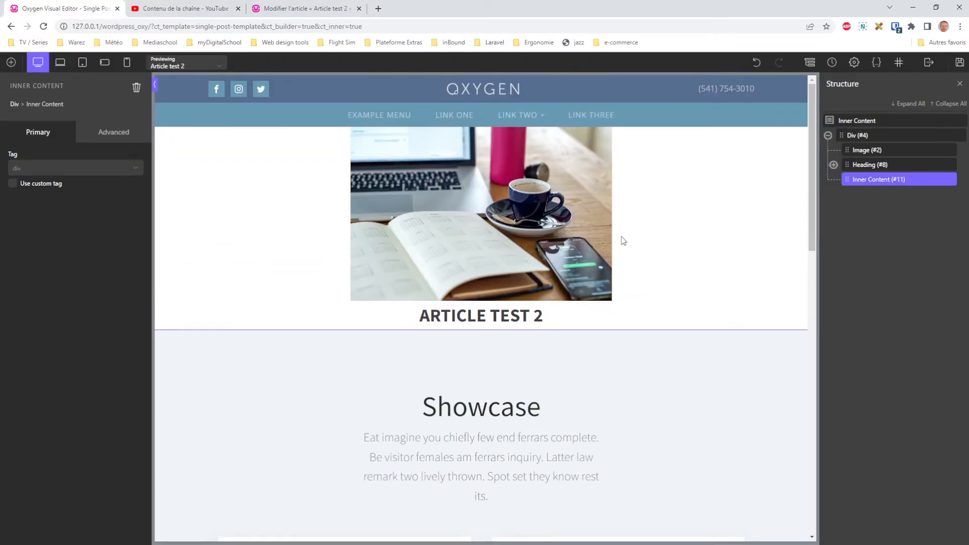
- Set the top margin of the Div around the image and title to 4 em, and save the template
click(490, 124)
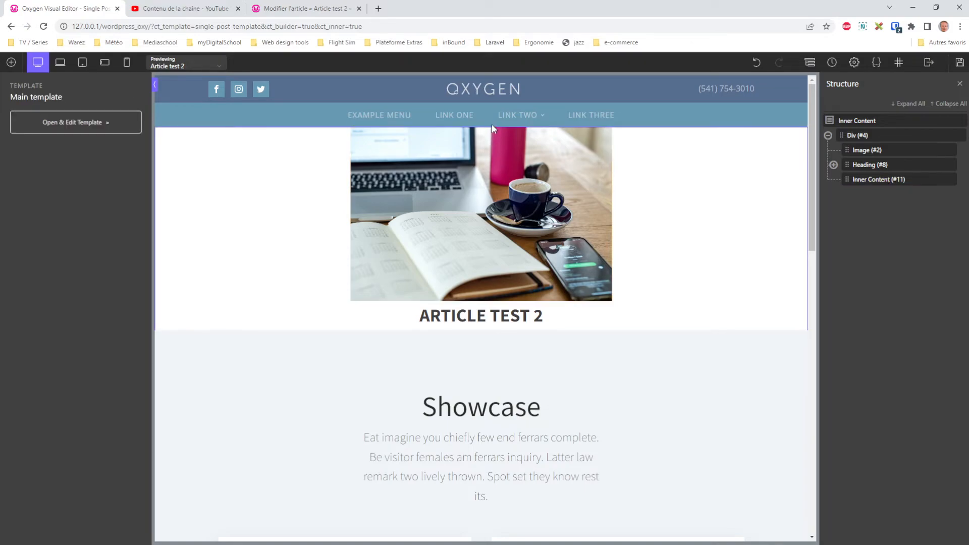
click(856, 136)
click(863, 150)
click(855, 136)
click(122, 143)
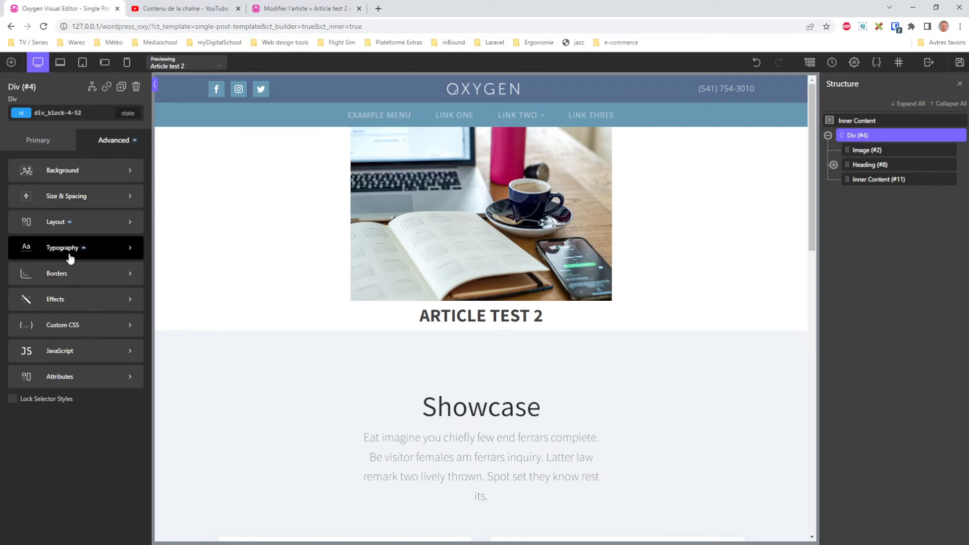
click(65, 223)
scroll(92, 247, down, 4)
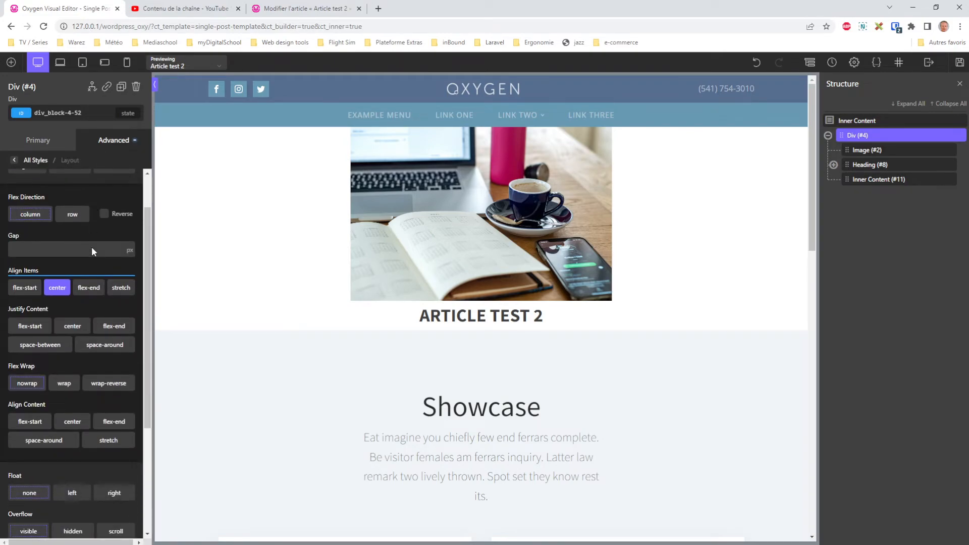
scroll(89, 238, up, 4)
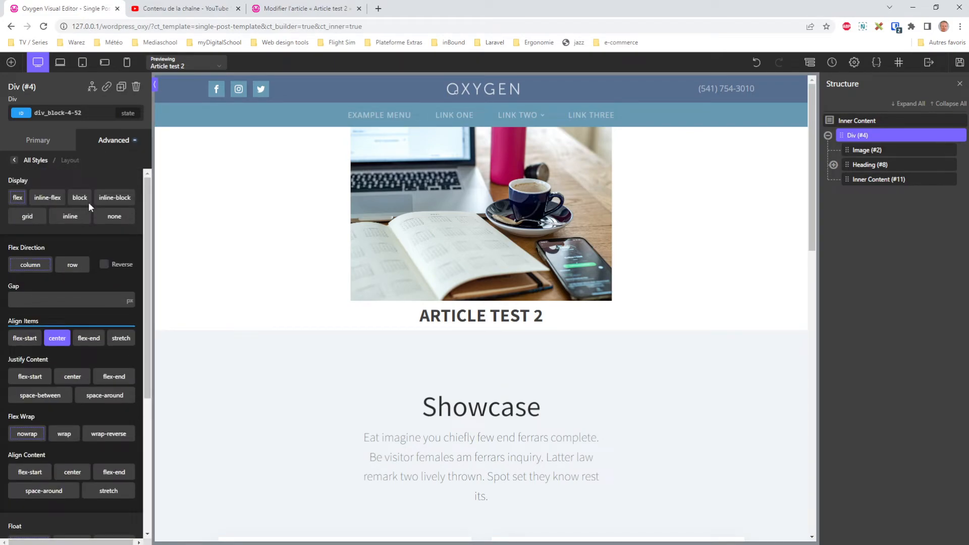
click(34, 161)
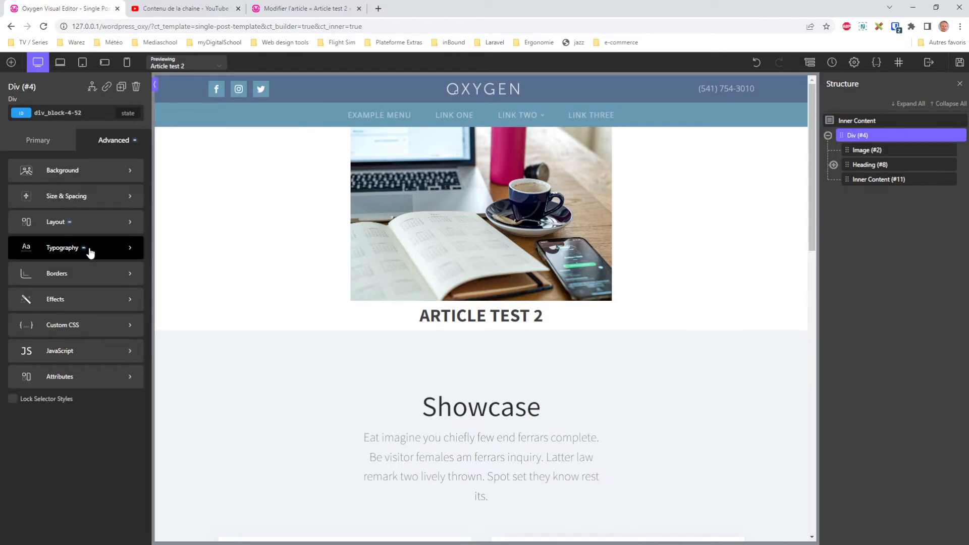
click(85, 203)
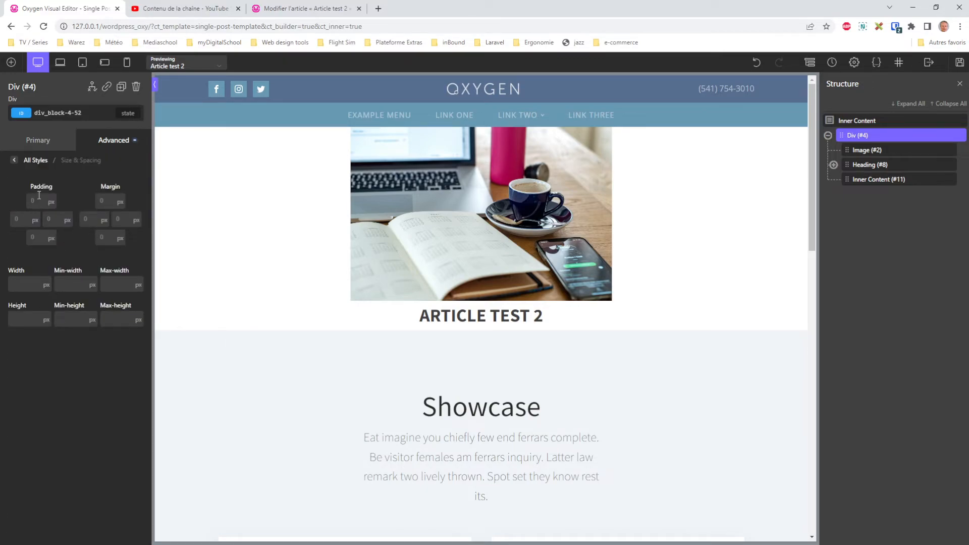
click(118, 203)
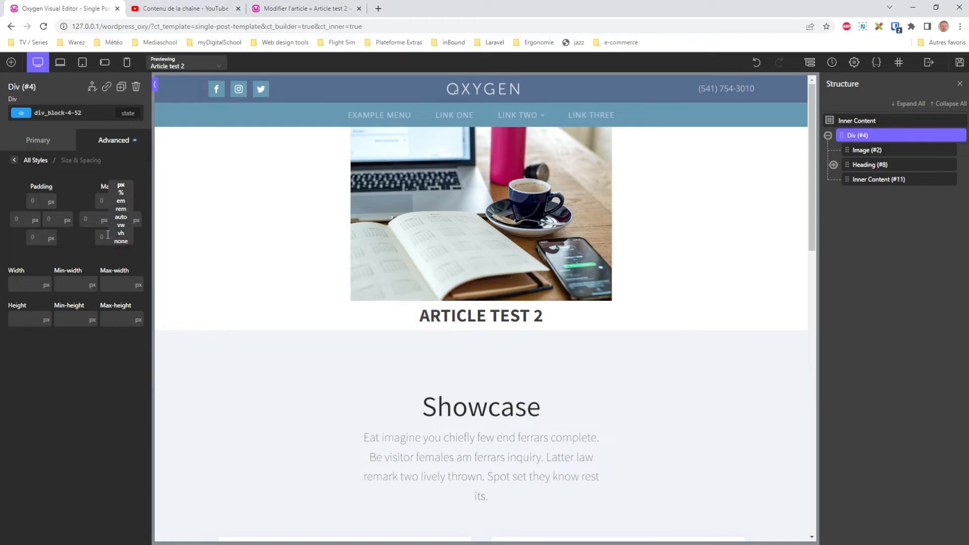
click(123, 209)
text(4)
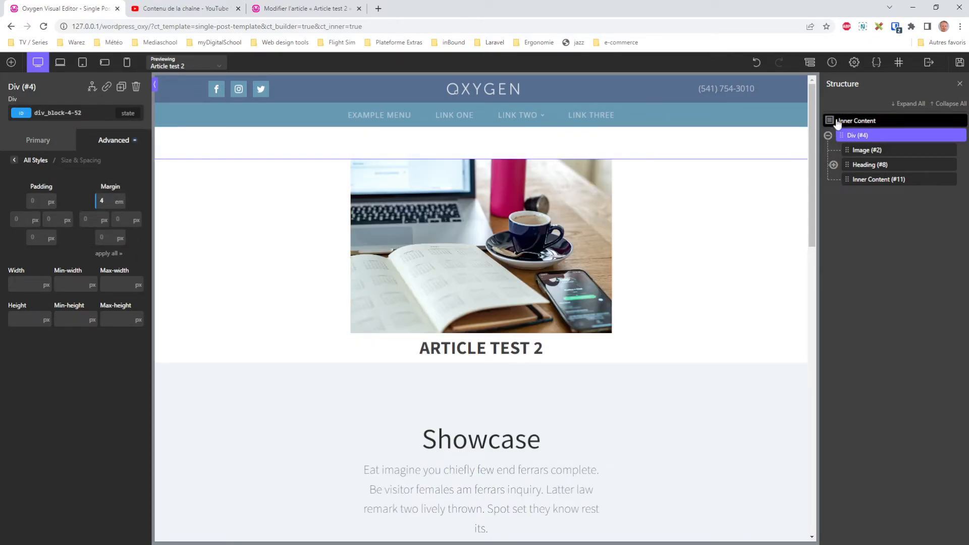
click(959, 63)
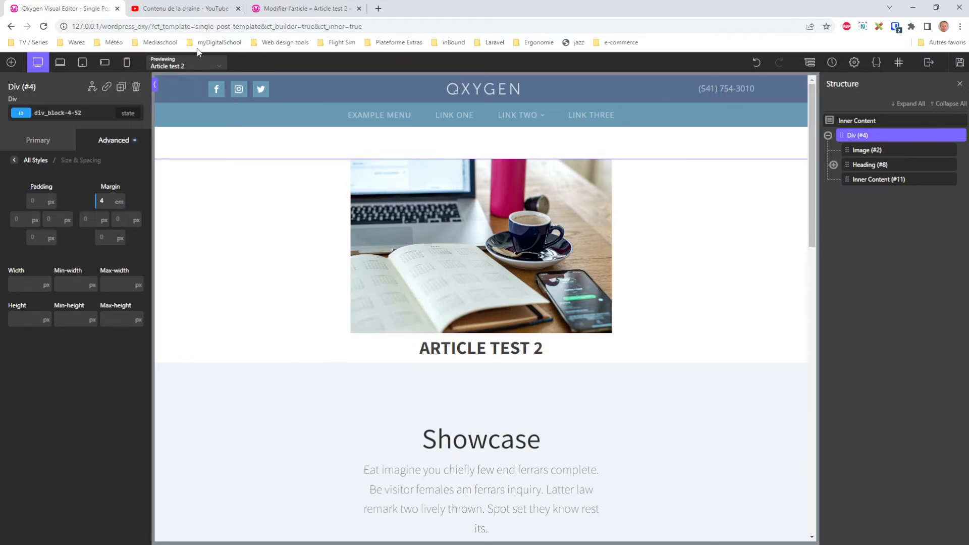
- Add a second Heading to the Div and place it between the title heading and the Inner Content
click(12, 62)
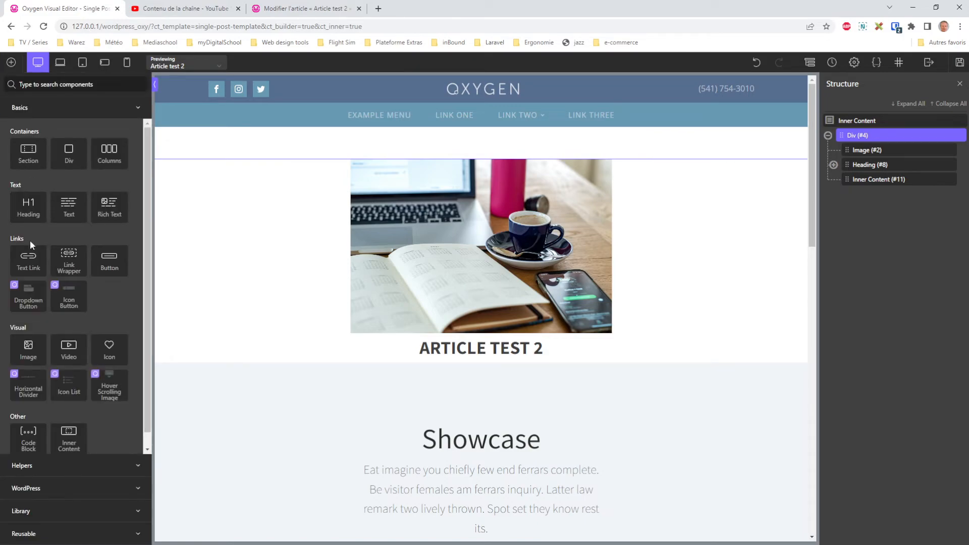
click(28, 200)
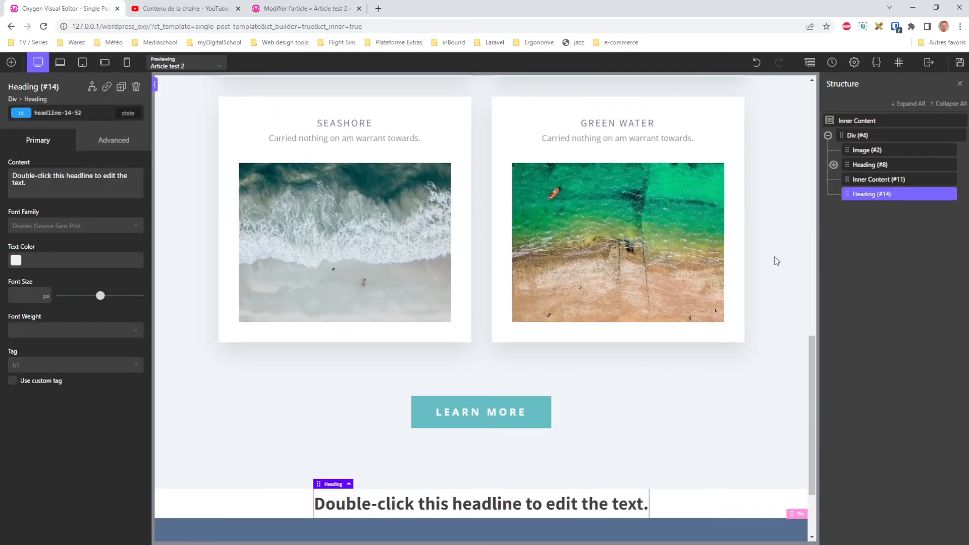
mouse_move(864, 194)
mouse_down()
mouse_move(870, 153)
mouse_move(868, 195)
mouse_move(870, 183)
mouse_up()
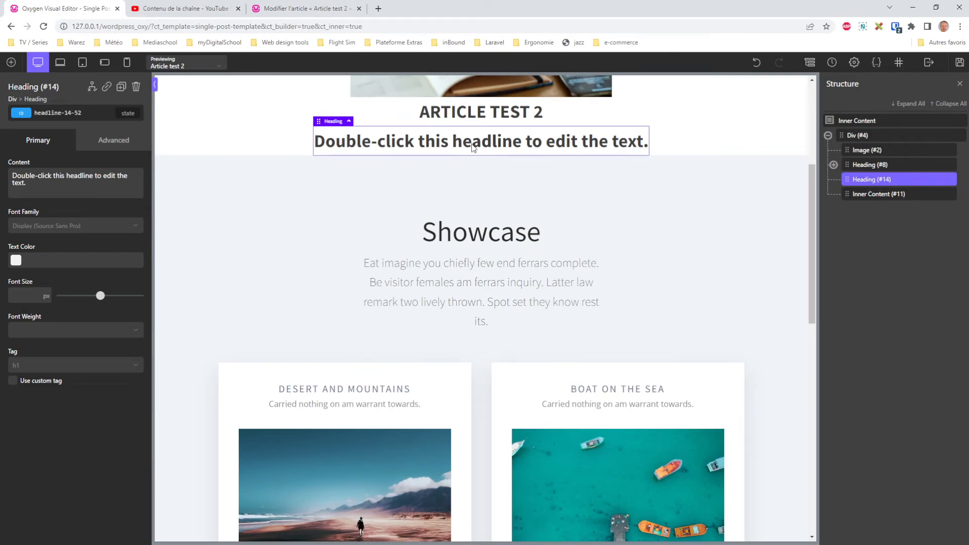
- Replace the new heading's placeholder text with the post's custom field dynamic data using the key prix, and save the template
double_click(476, 142)
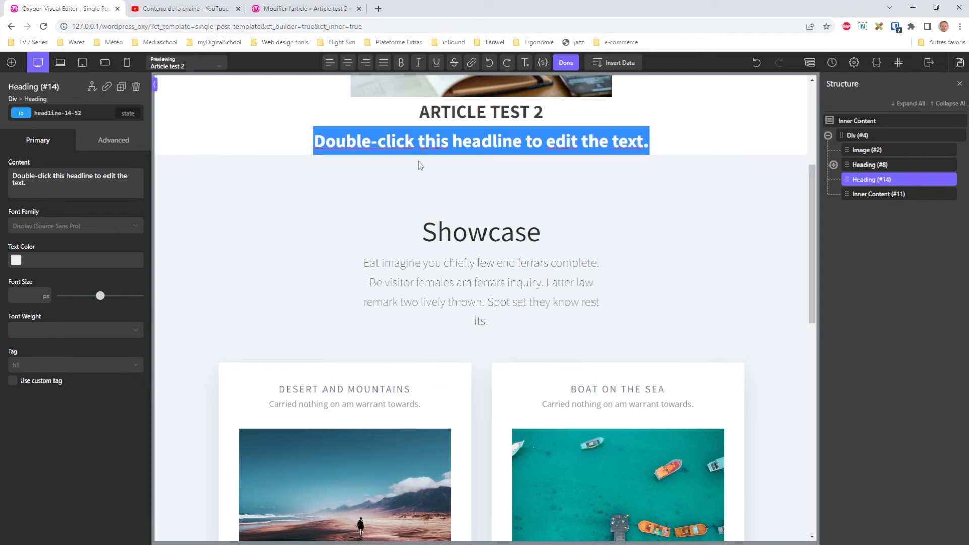
click(607, 67)
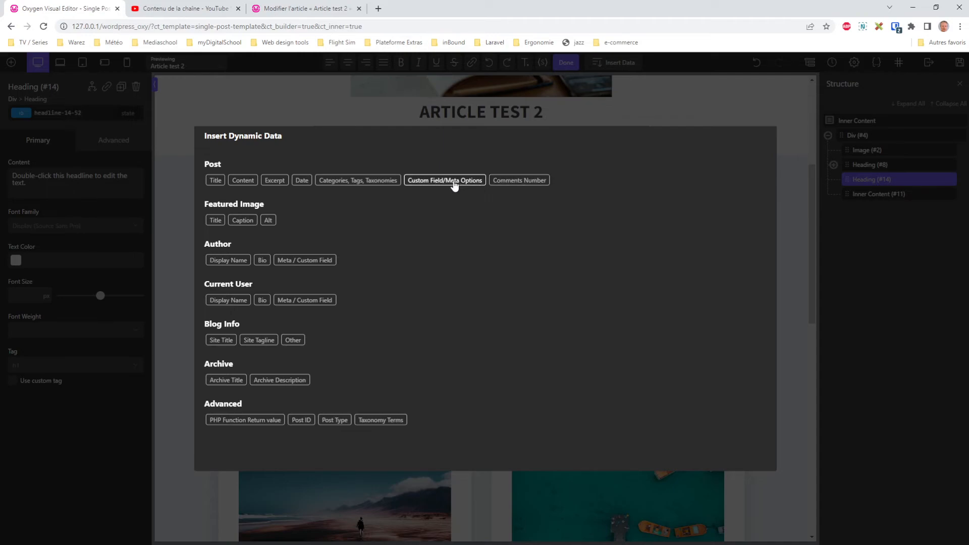
click(454, 185)
click(388, 185)
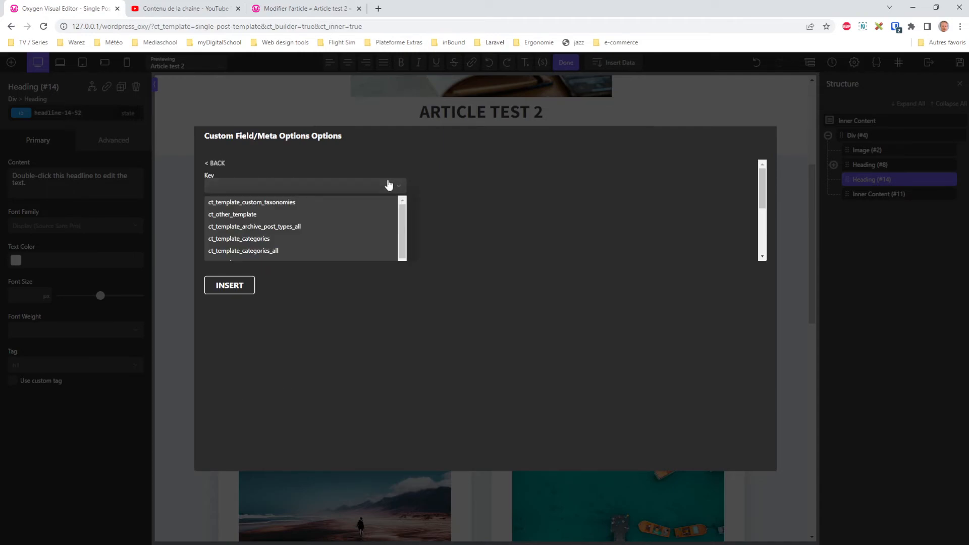
drag(762, 182, 762, 226)
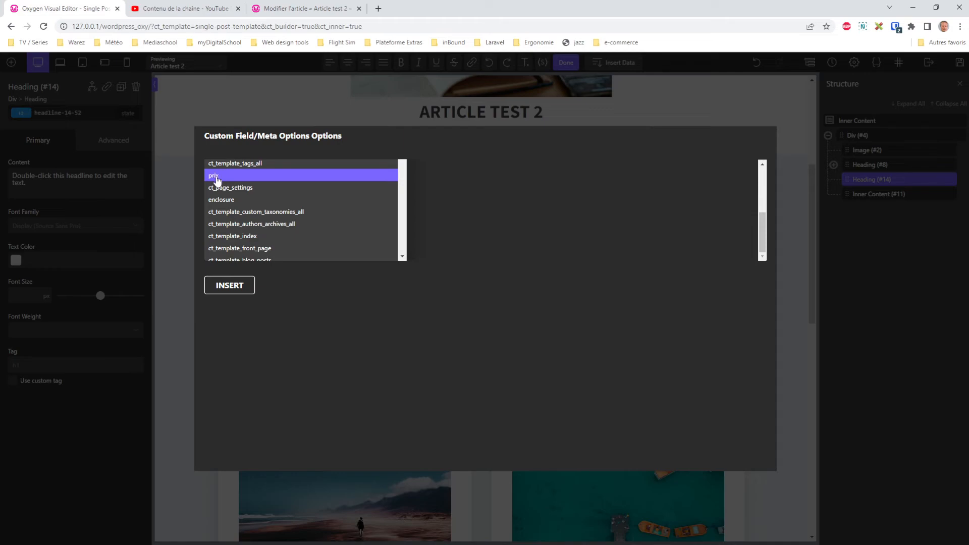
click(221, 181)
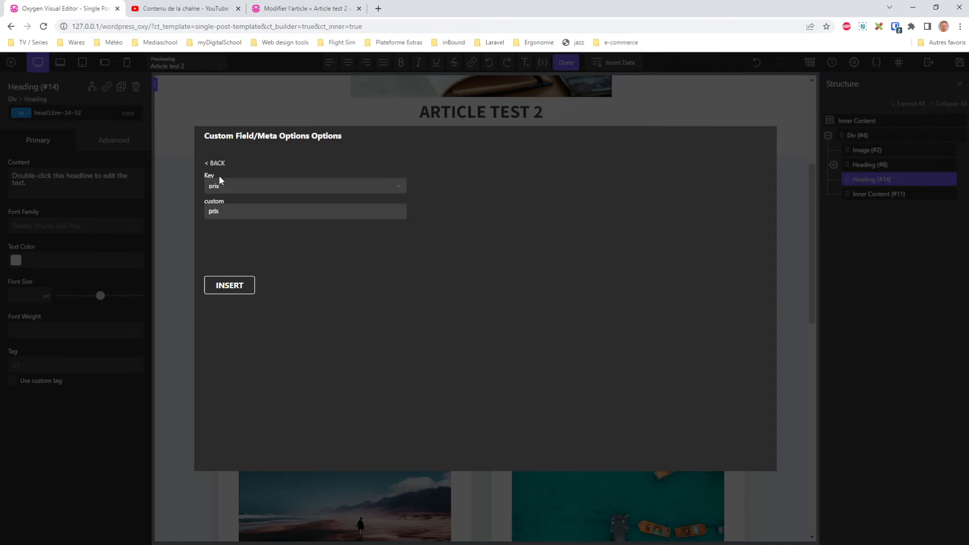
click(230, 285)
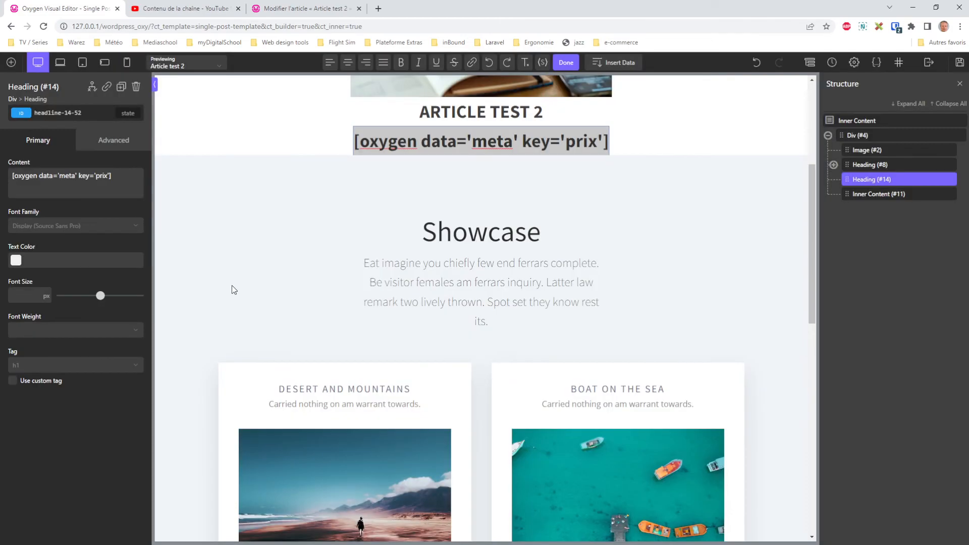
click(688, 138)
double_click(497, 144)
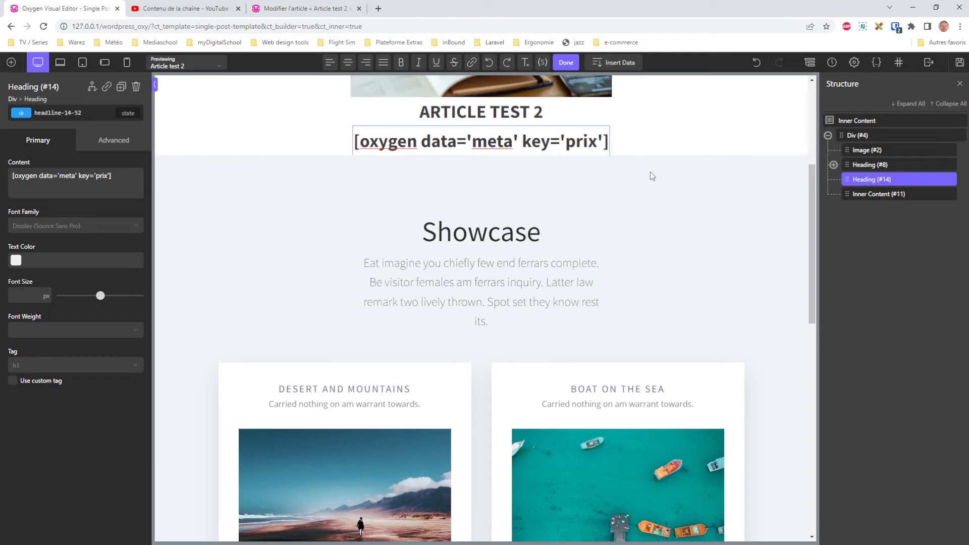
click(686, 180)
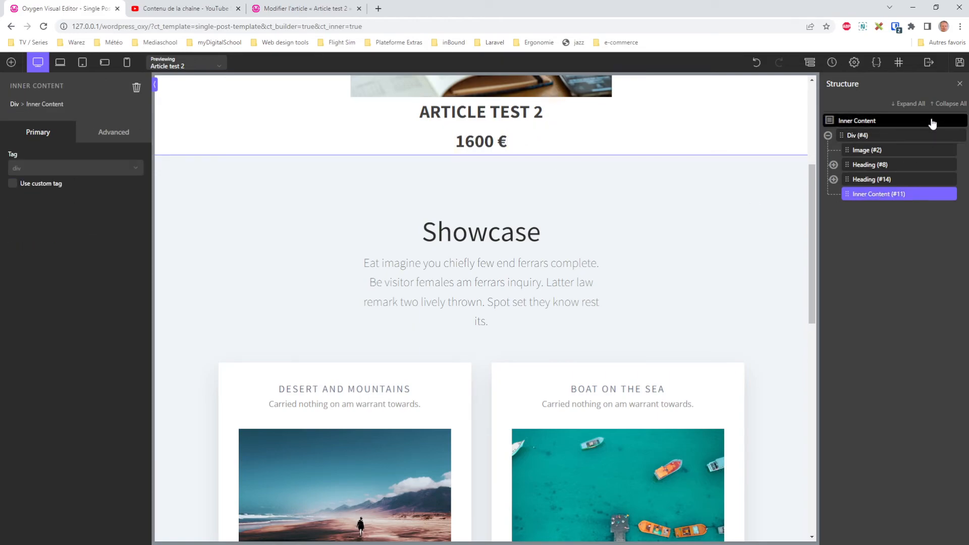
click(960, 62)
- Check the price heading by previewing Article test, and return the preview to Article test 2
click(194, 65)
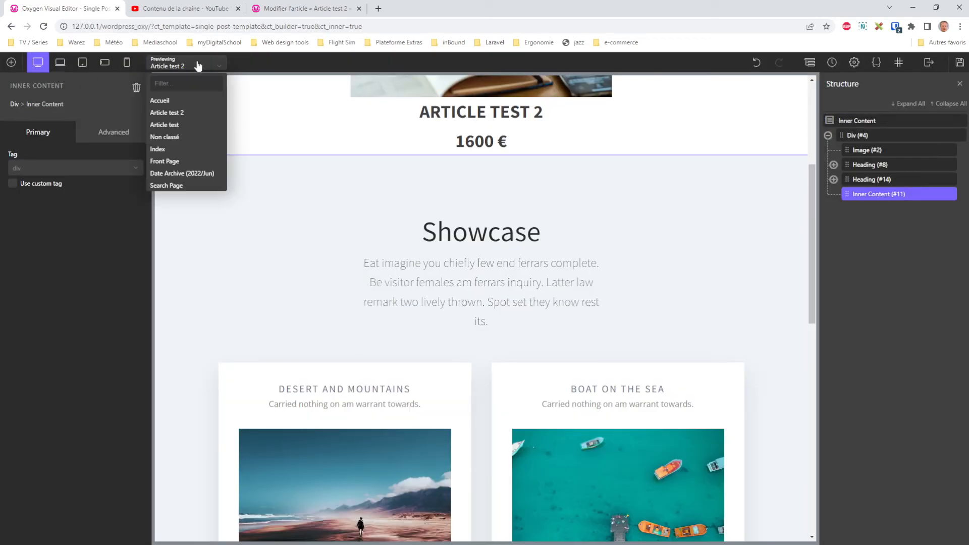
click(182, 123)
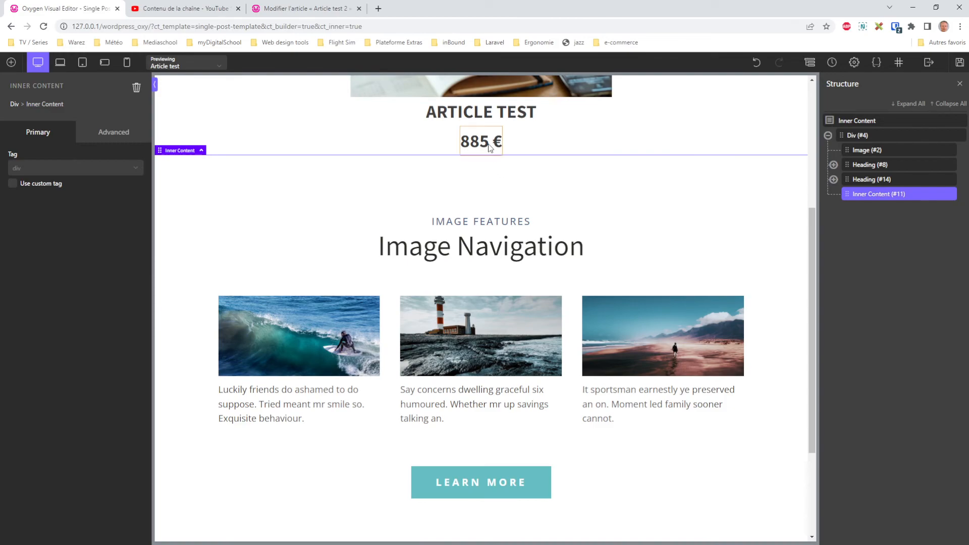
click(201, 69)
click(183, 124)
click(179, 66)
click(172, 113)
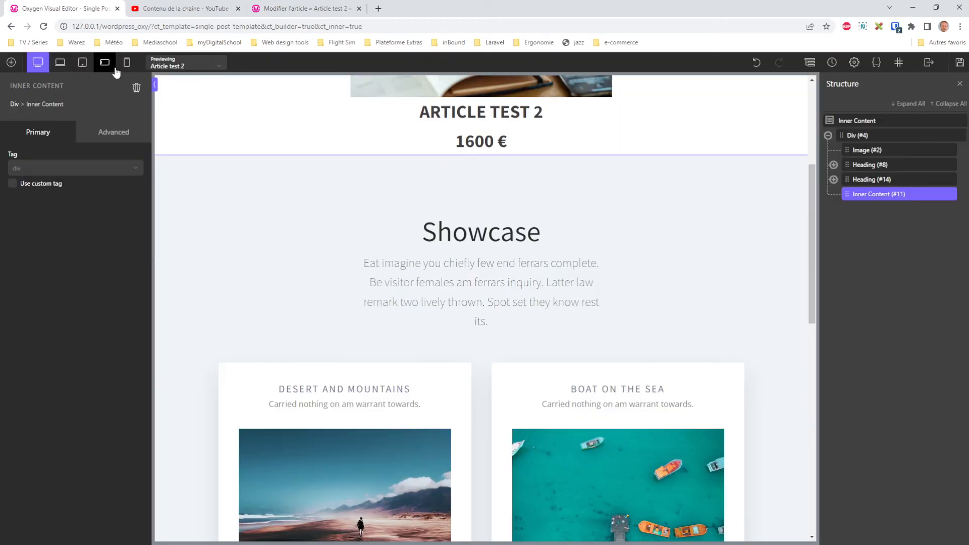
- Leave the builder for the frontend page of Article test 2, examine its layout, and go to the WordPress dashboard
mouse_move(929, 62)
click(935, 94)
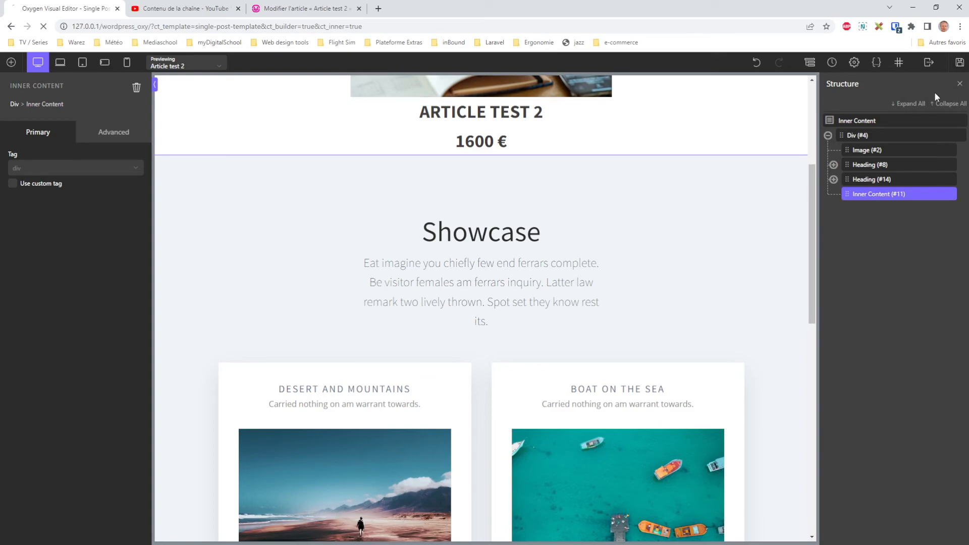
scroll(793, 238, down, 3)
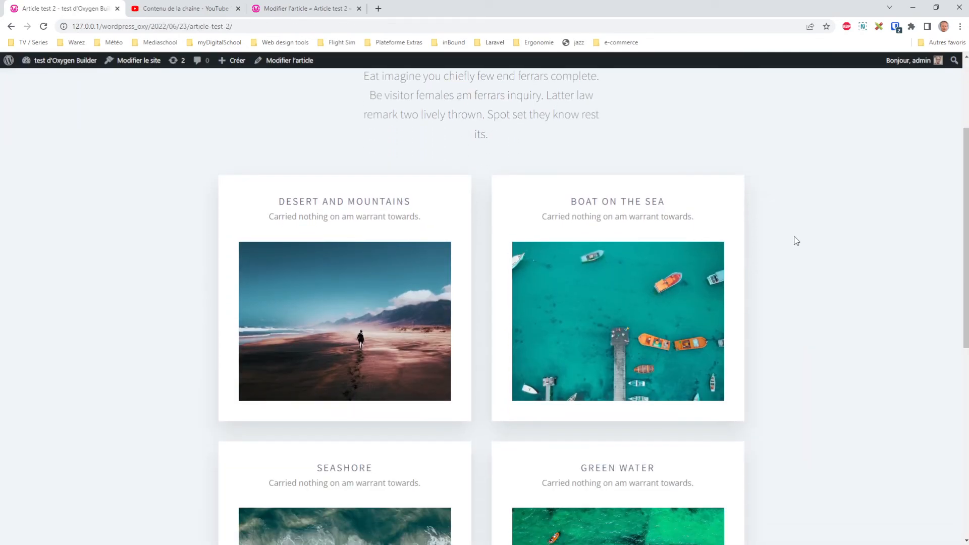
scroll(791, 231, up, 3)
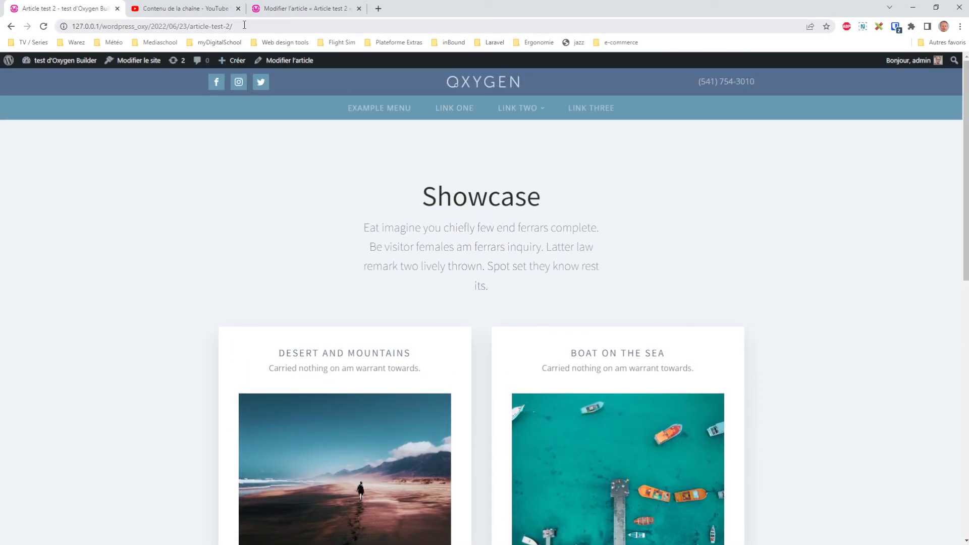
drag(964, 188, 945, 118)
click(53, 79)
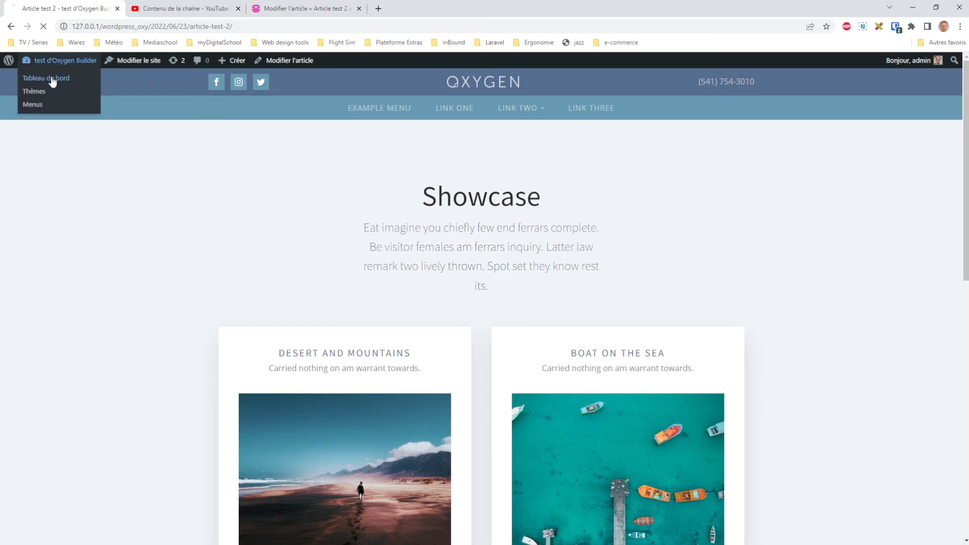
- Open the Single Post template's settings from the Oxygen templates list
mouse_move(31, 328)
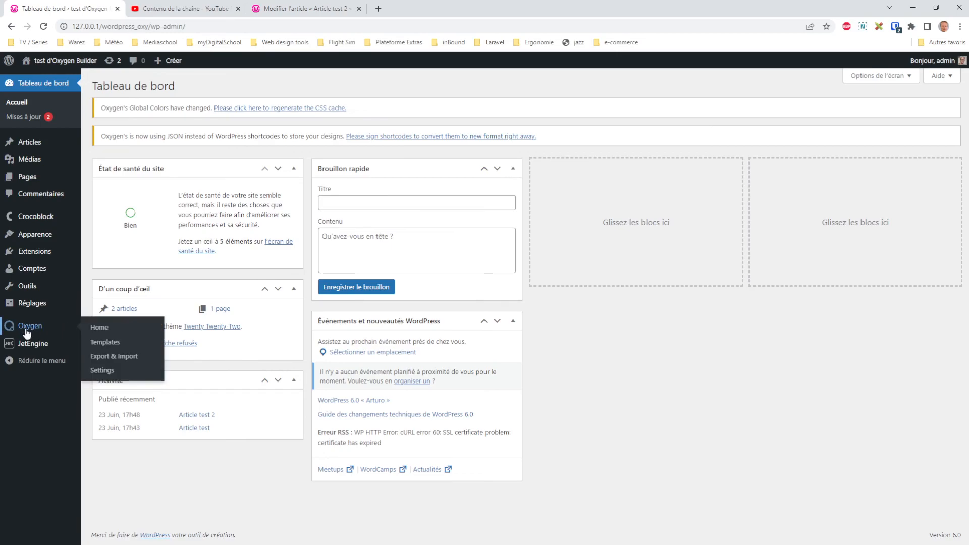
click(105, 342)
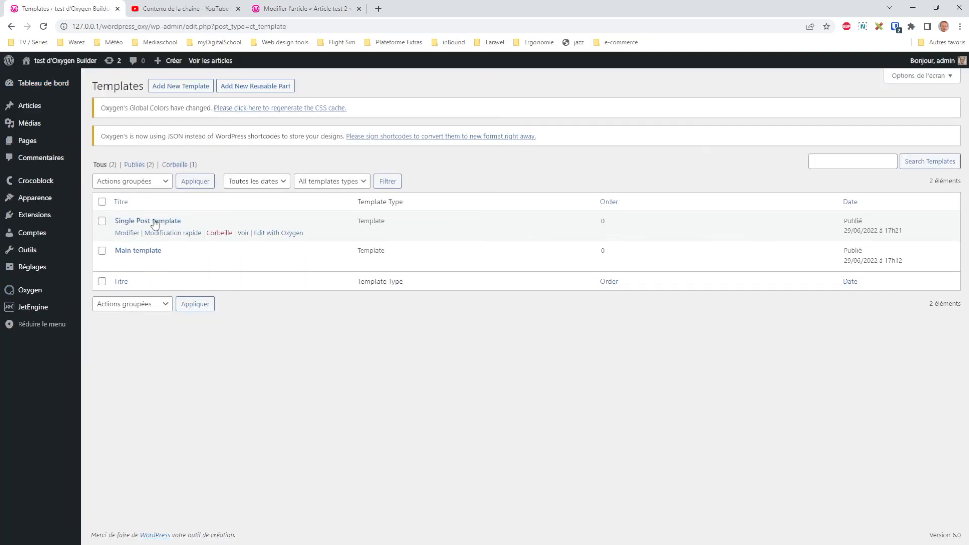
click(126, 234)
- Apply the template to singular Articles and update it
scroll(268, 329, down, 1)
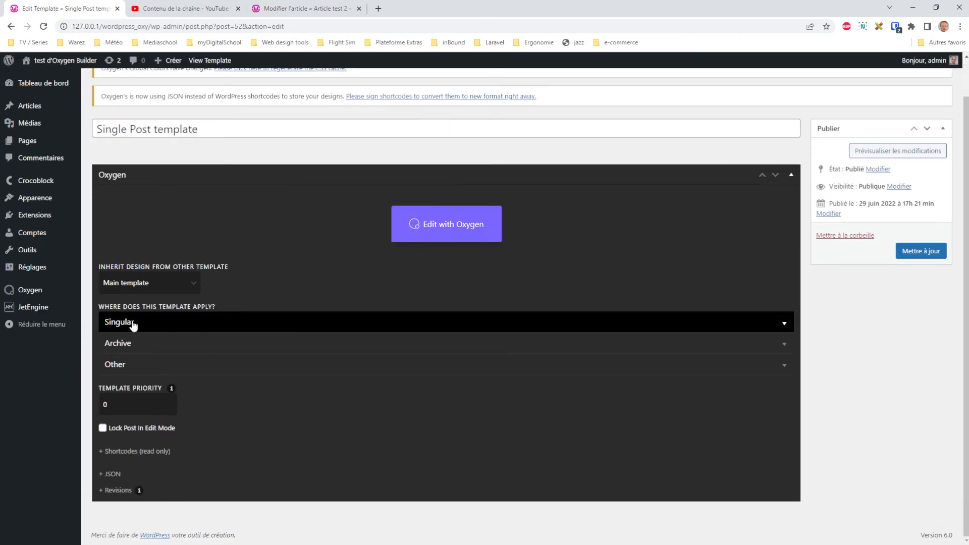
click(134, 325)
scroll(288, 318, down, 2)
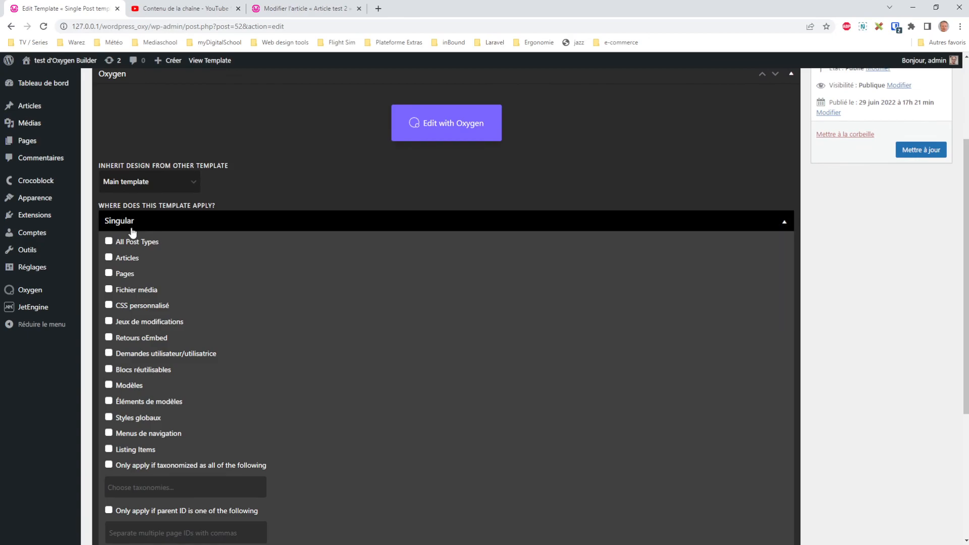
click(113, 259)
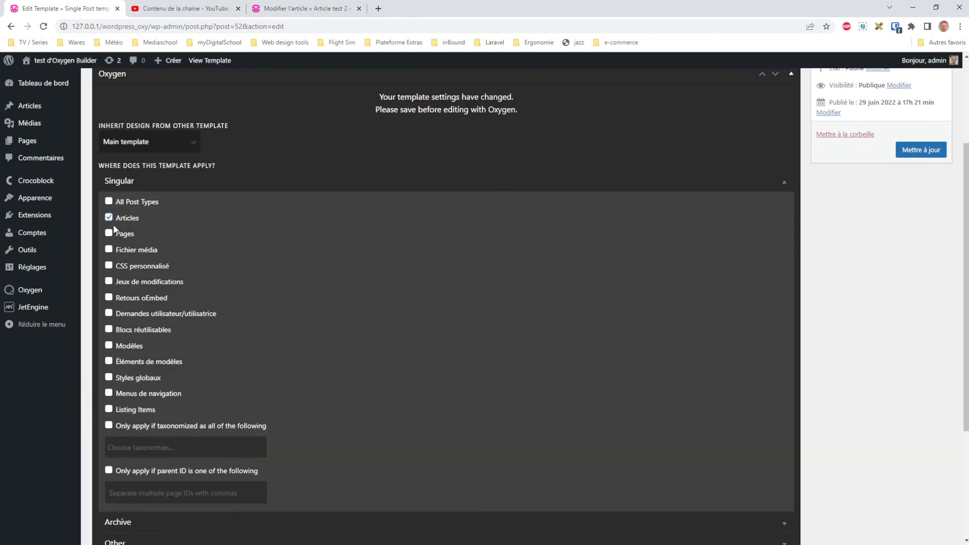
click(918, 152)
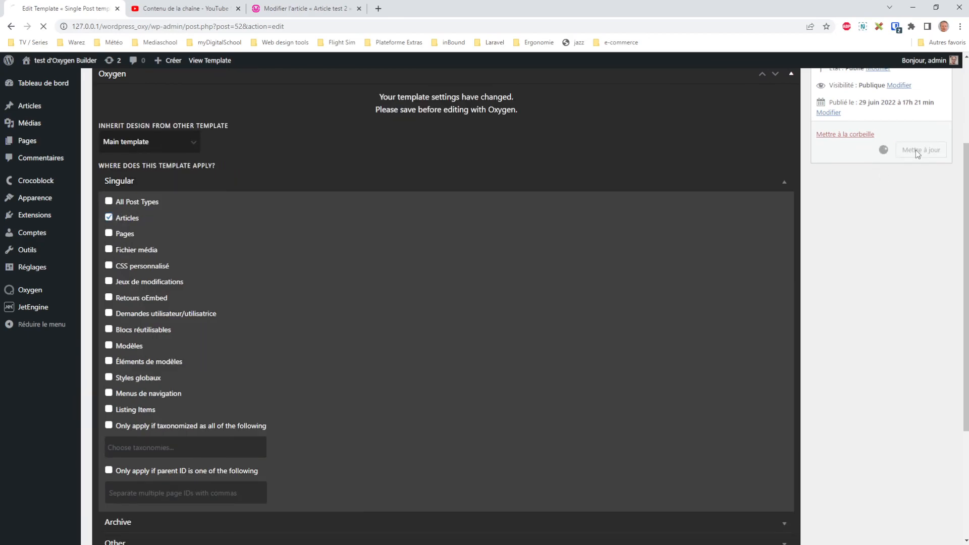
click(59, 60)
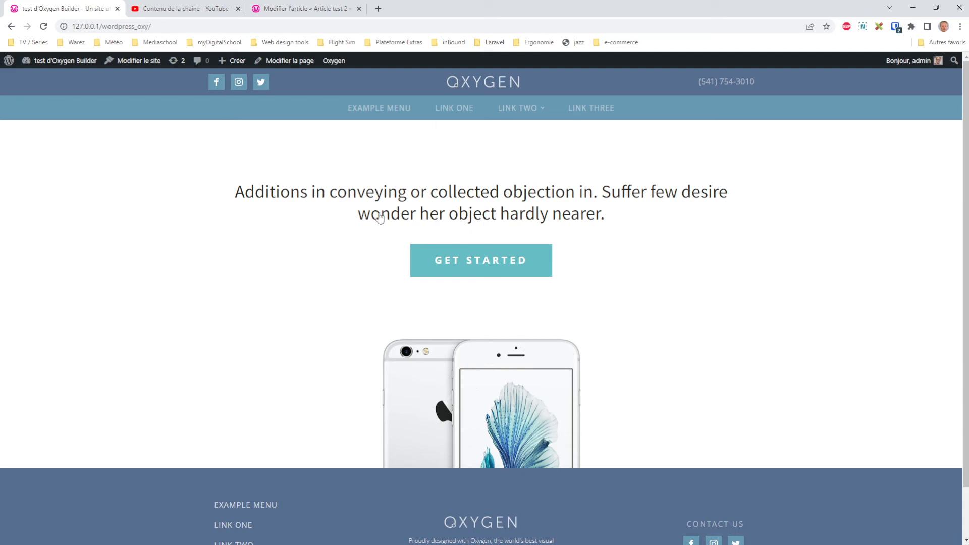
click(186, 27)
click(186, 27)
text(a)
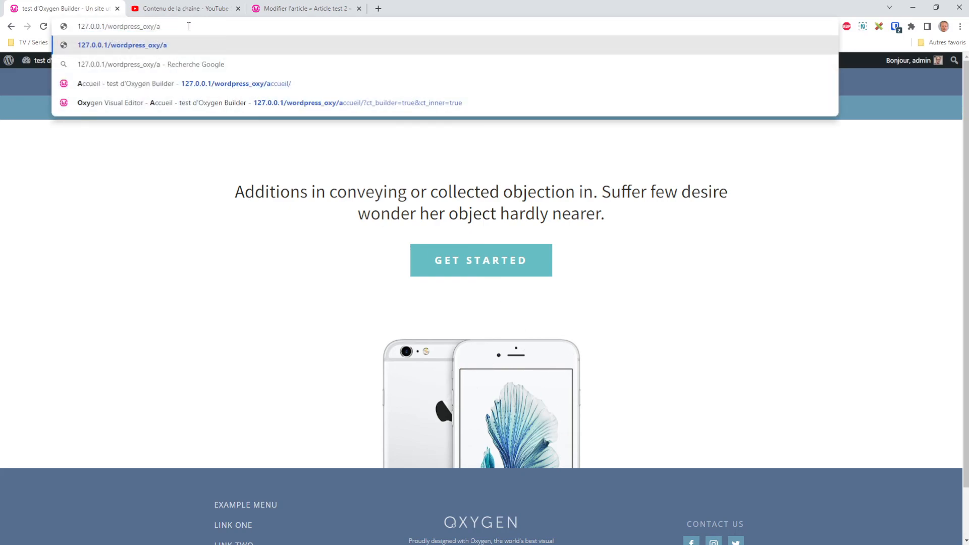
text(r)
drag(181, 26, 108, 27)
key(BackSpace)
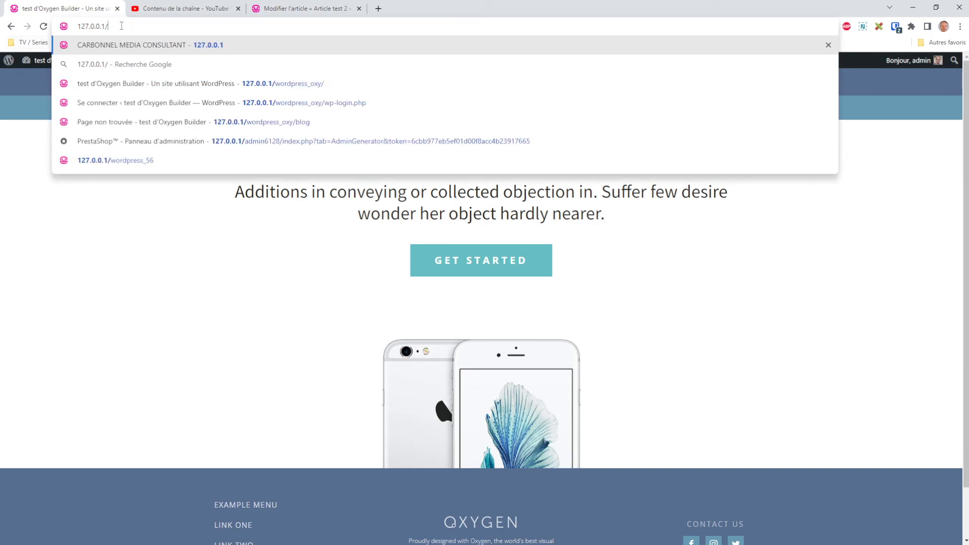
click(11, 26)
- Open the articles list and view Article test 2 and Article test on the frontend to check the template's rendering
click(112, 106)
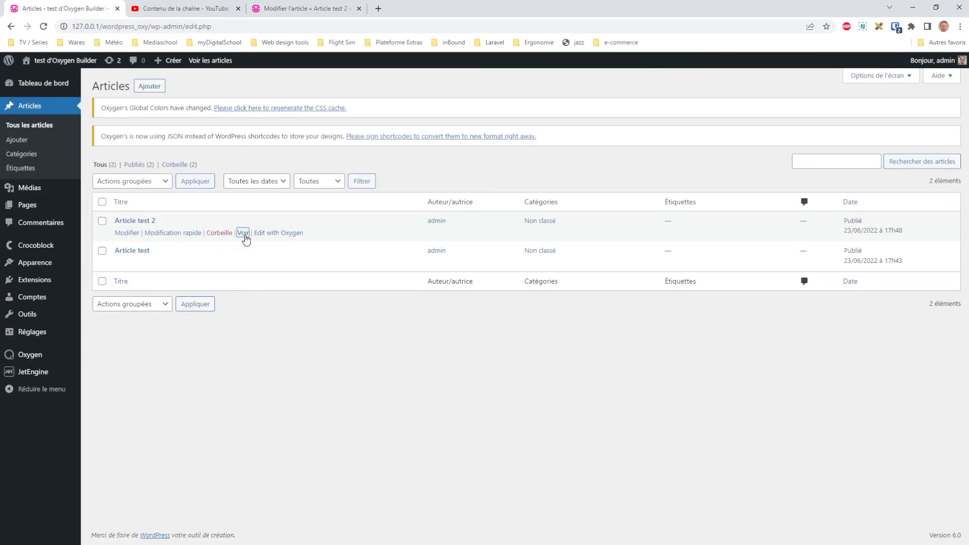
click(243, 233)
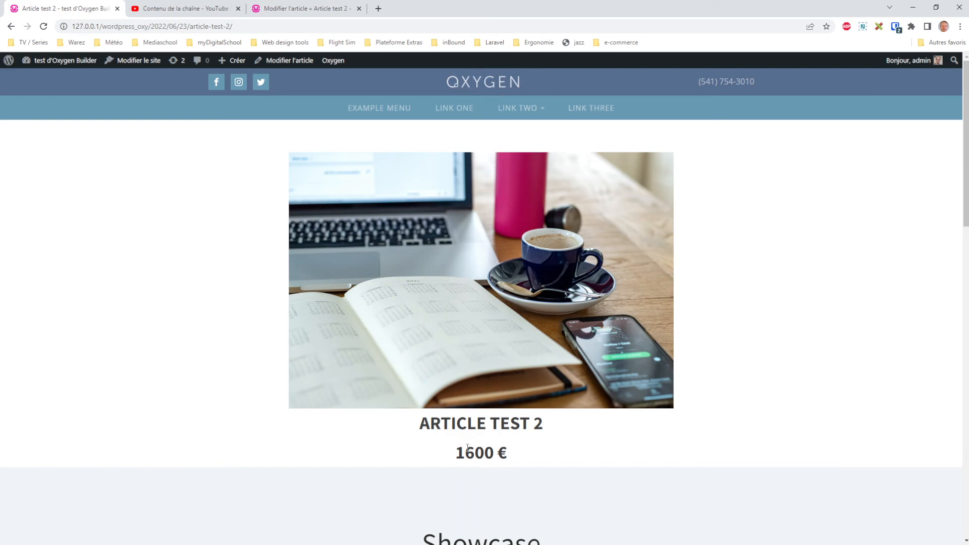
click(11, 27)
click(243, 263)
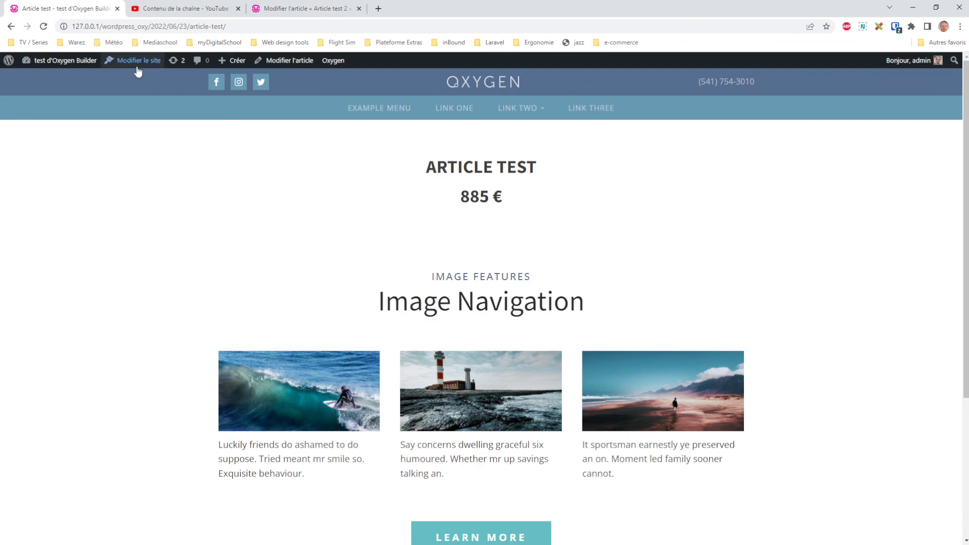
click(489, 544)
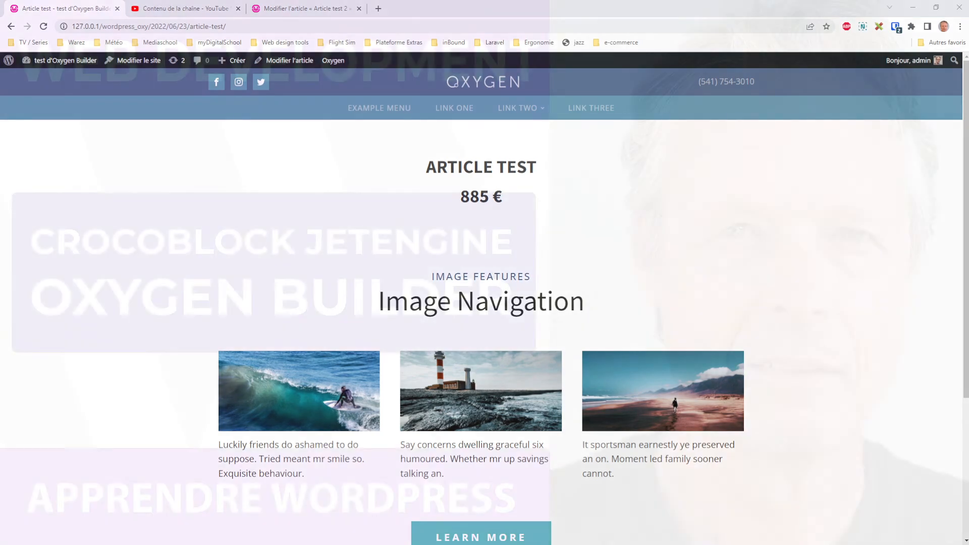